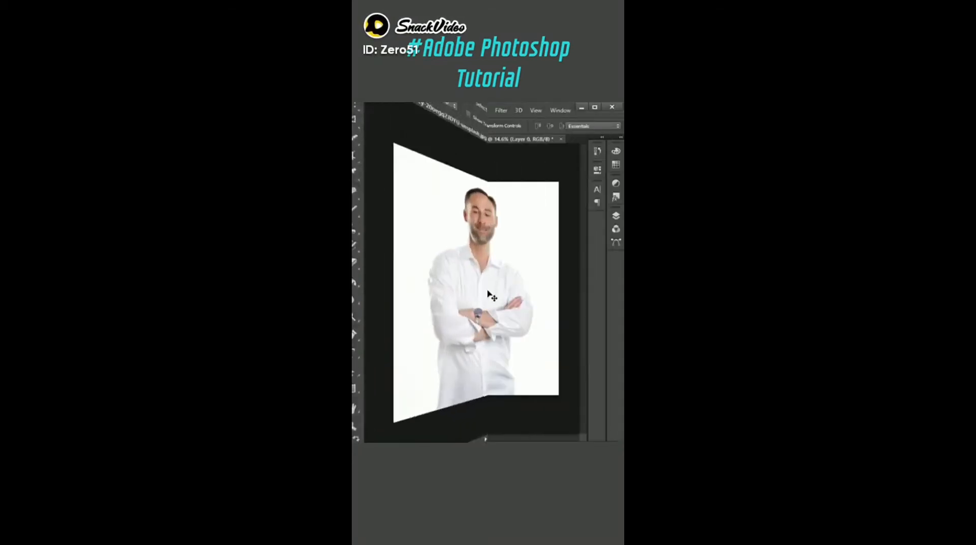
Step: Convert Layer 0 to a smart object and duplicate it
left_click(616, 216)
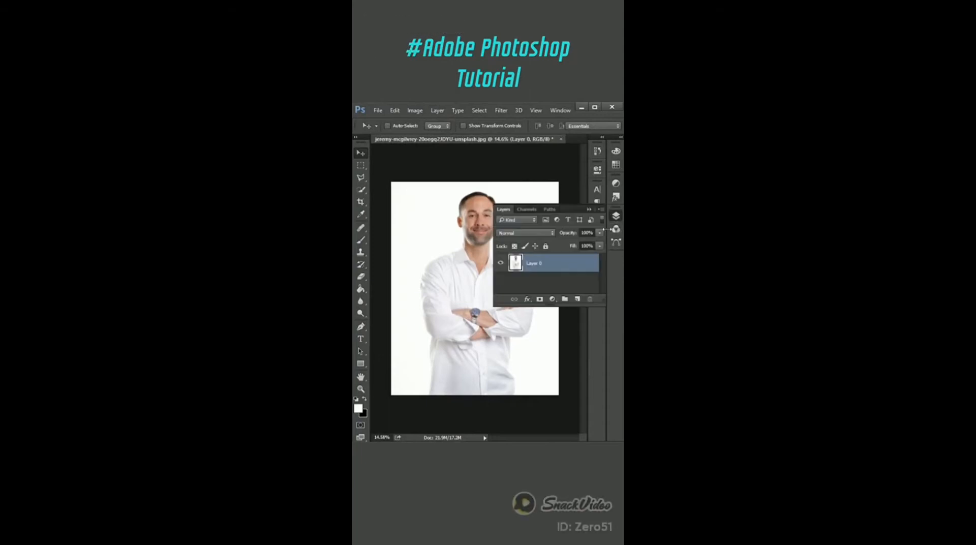
right_click(555, 265)
left_click(590, 220)
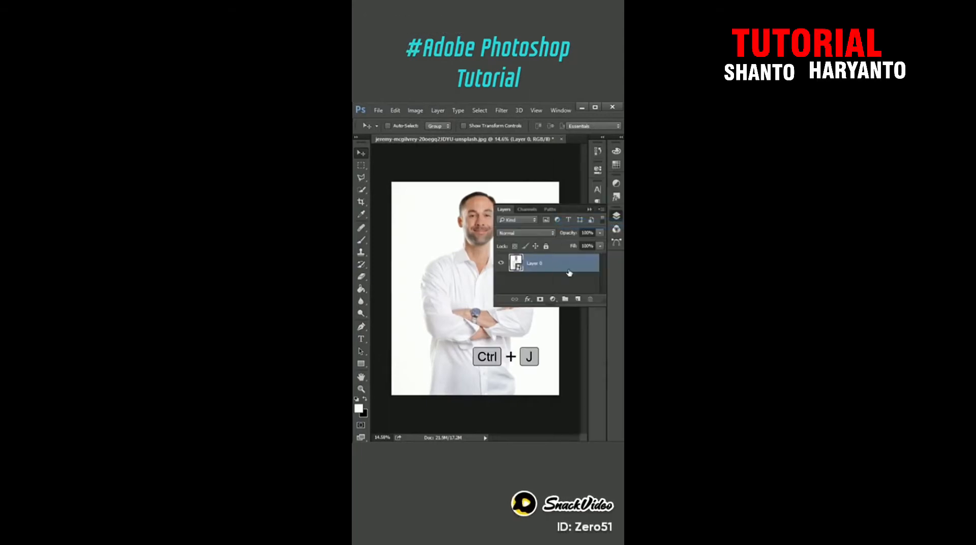
key("ctrl+j")
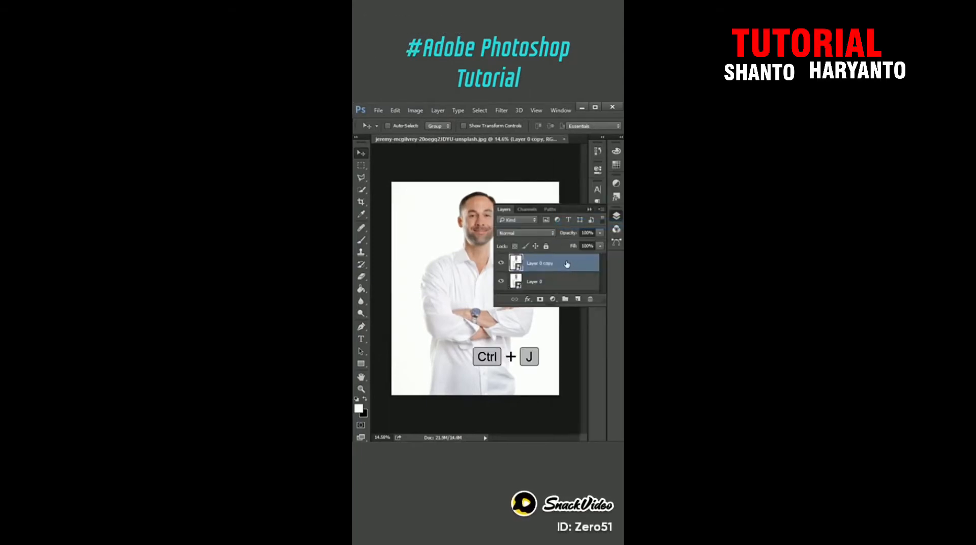
Step: Add a bright red solid colour fill layer above the copy and set its blend mode to Color Burn
left_click(553, 299)
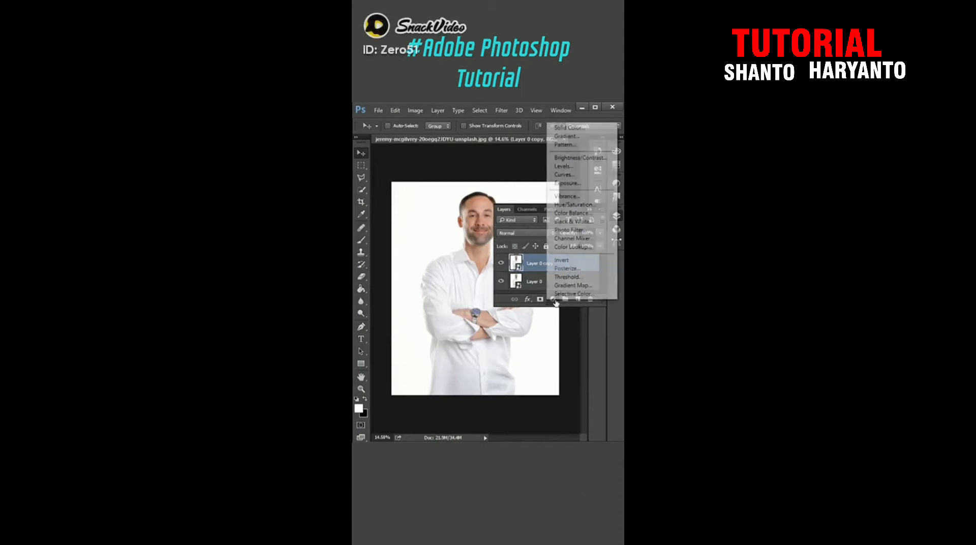
left_click(565, 145)
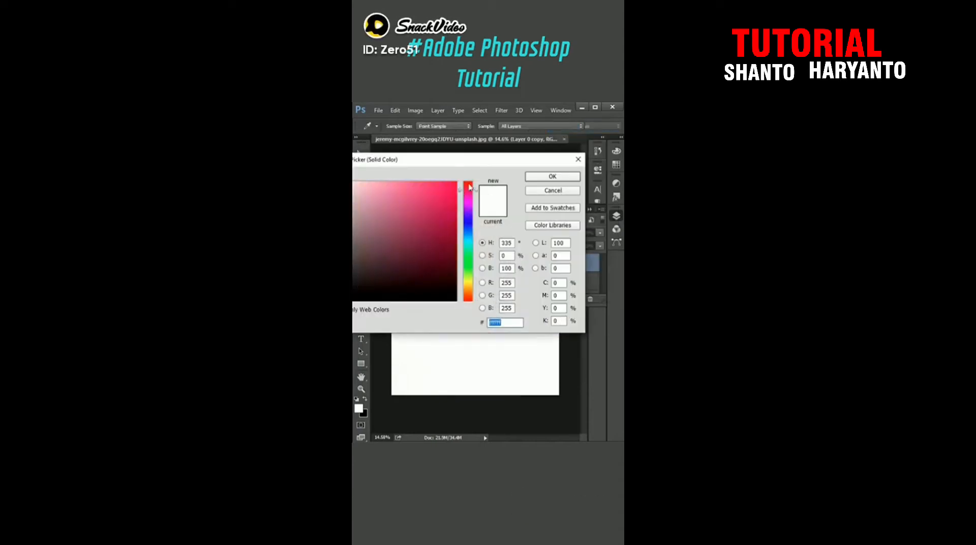
left_click(436, 188)
left_click(544, 178)
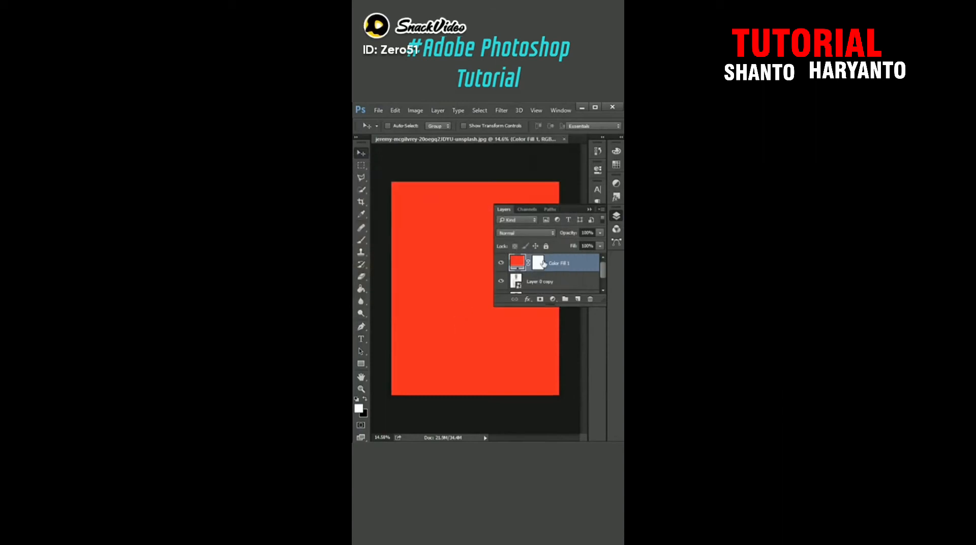
left_click(538, 233)
left_click(523, 274)
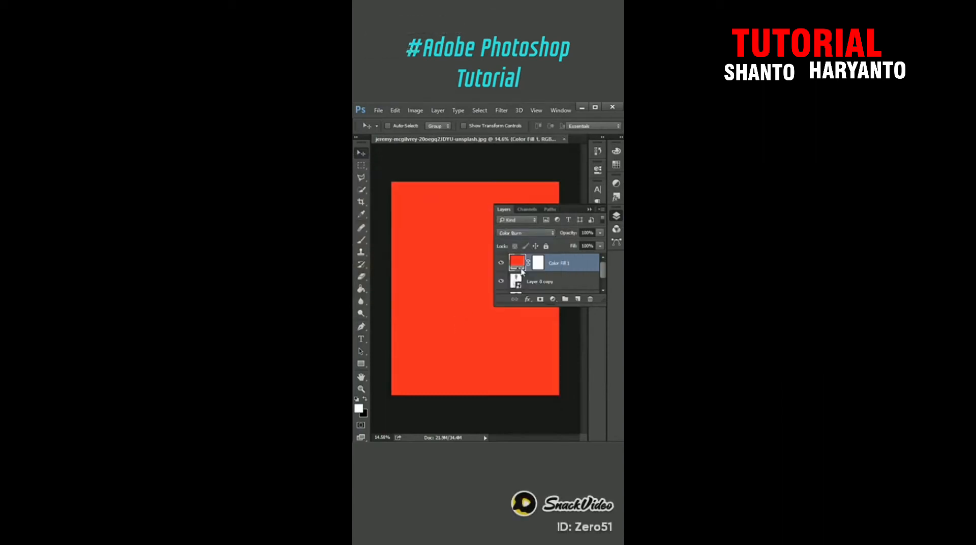
Step: Merge the red fill layer with Layer 0 copy
left_click(567, 281, "shift")
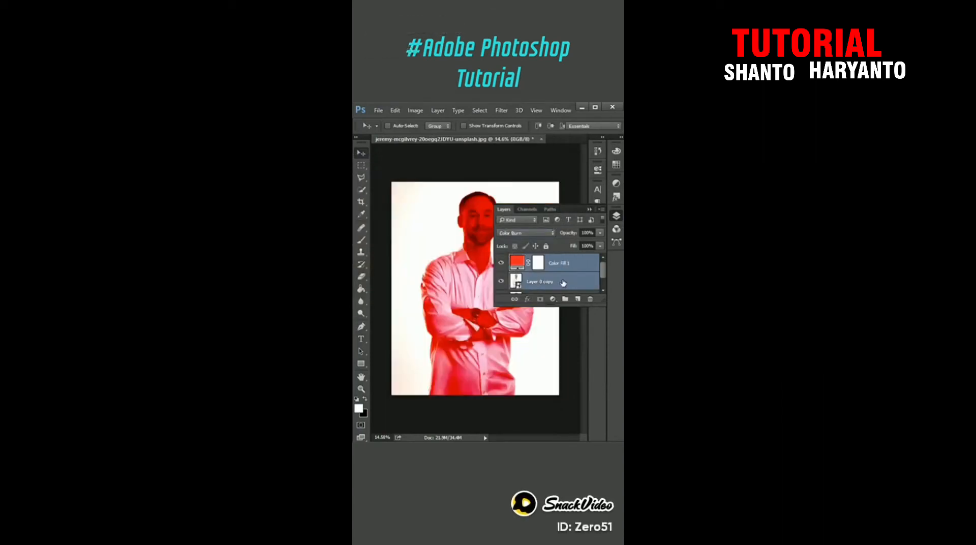
right_click(565, 283)
left_click(580, 374)
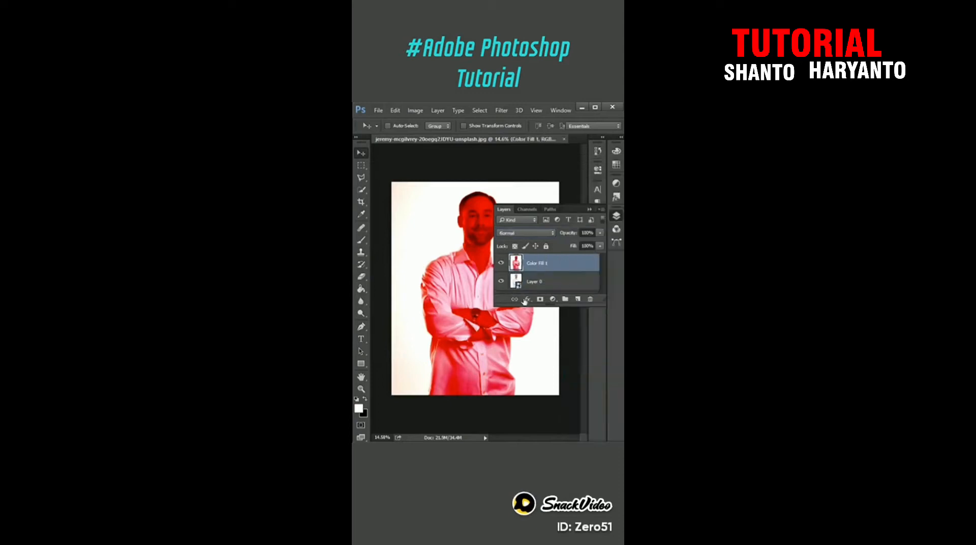
Step: Select the whole figure of the man with the Quick Selection tool
left_click(589, 209)
left_click(363, 190)
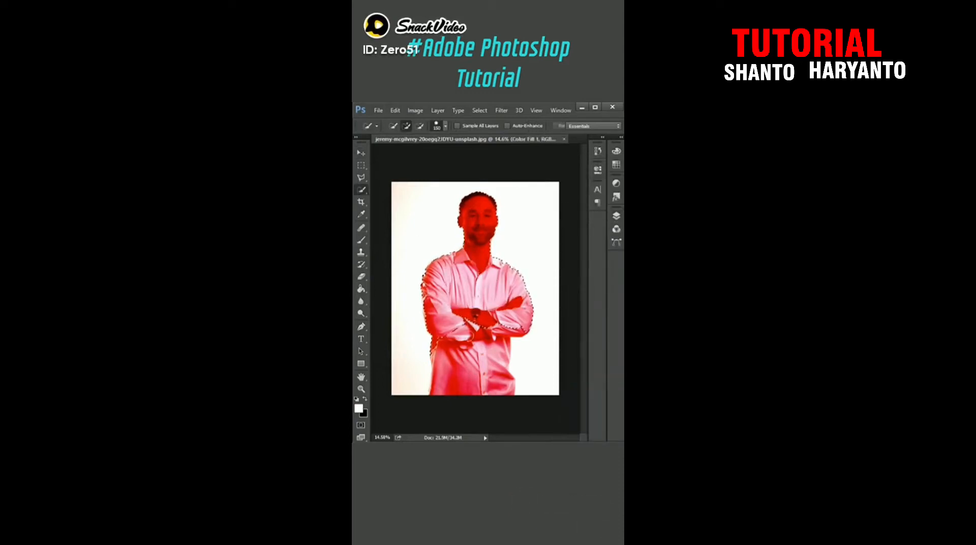
Step: Hide the merged red layer and add a layer mask to Layer 0 from the selection of the man
left_click(617, 216)
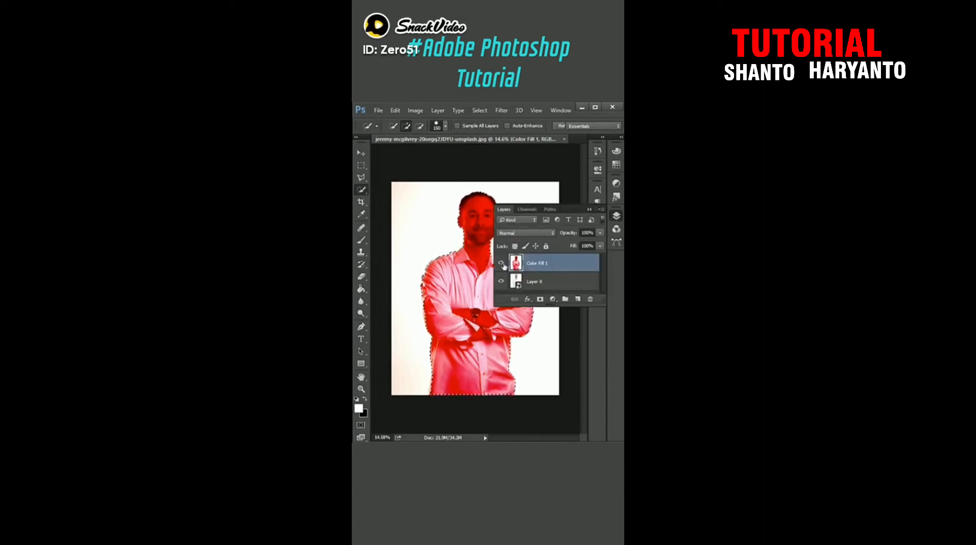
left_click(501, 263)
left_click(555, 281)
left_click(540, 299)
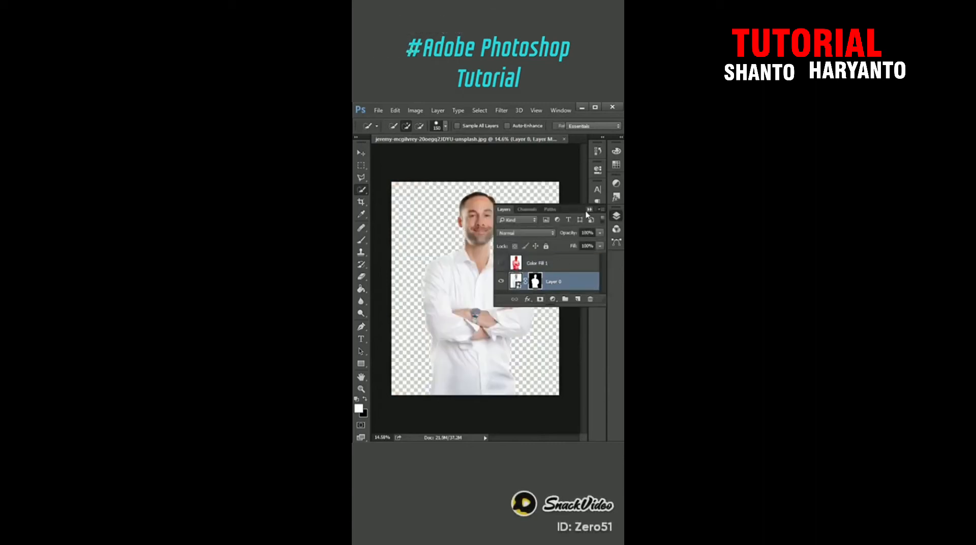
Step: Delete the merged red Color Fill 1 layer
left_click(565, 265)
key("Delete")
left_click(589, 210)
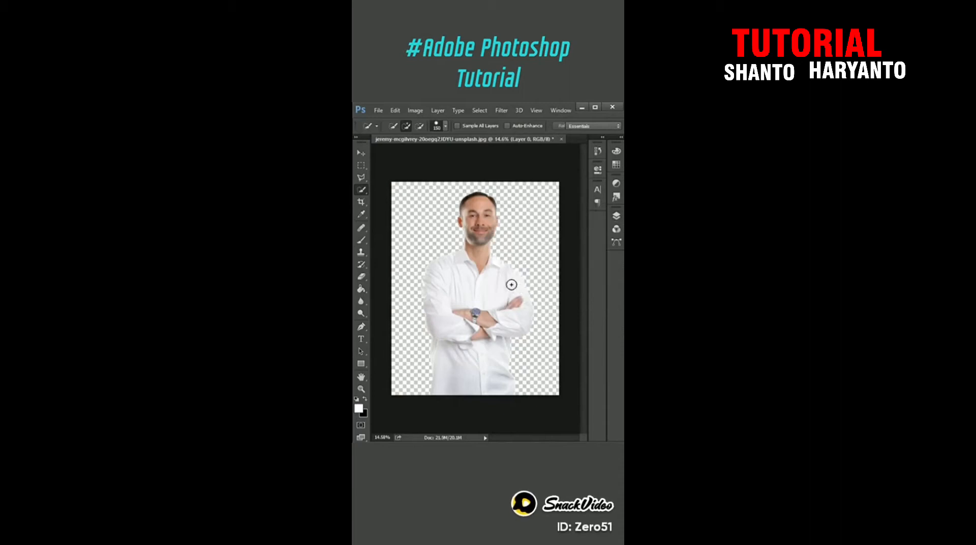
Step: Examine the cutout's edges around the man's head and shoulders up close, then fit the whole image in view
left_click_drag(484, 234, 521, 262)
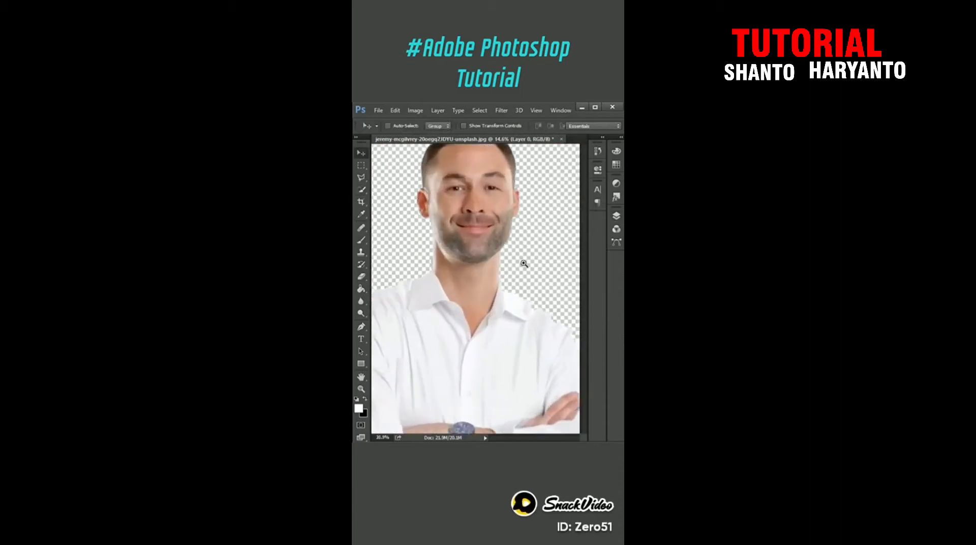
left_click_drag(497, 225, 505, 271)
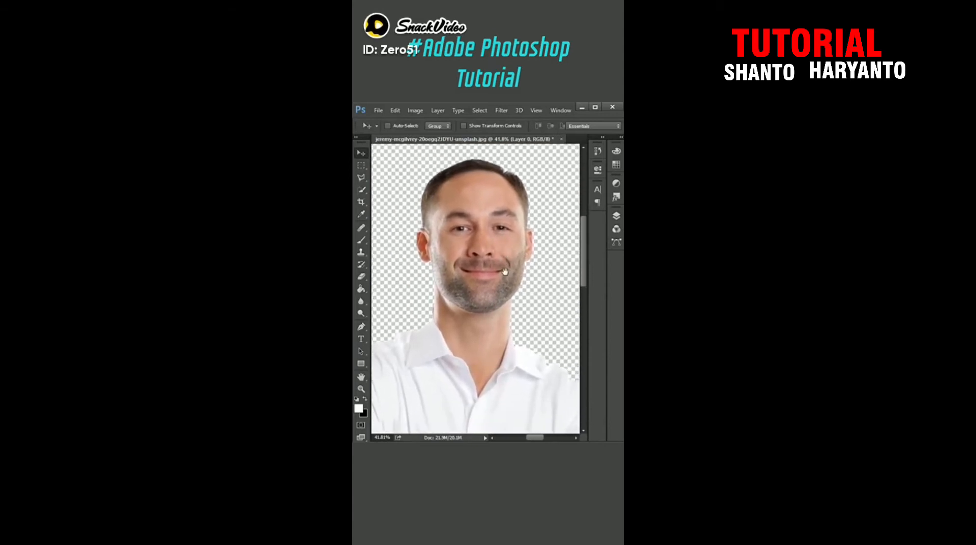
key("ctrl+0")
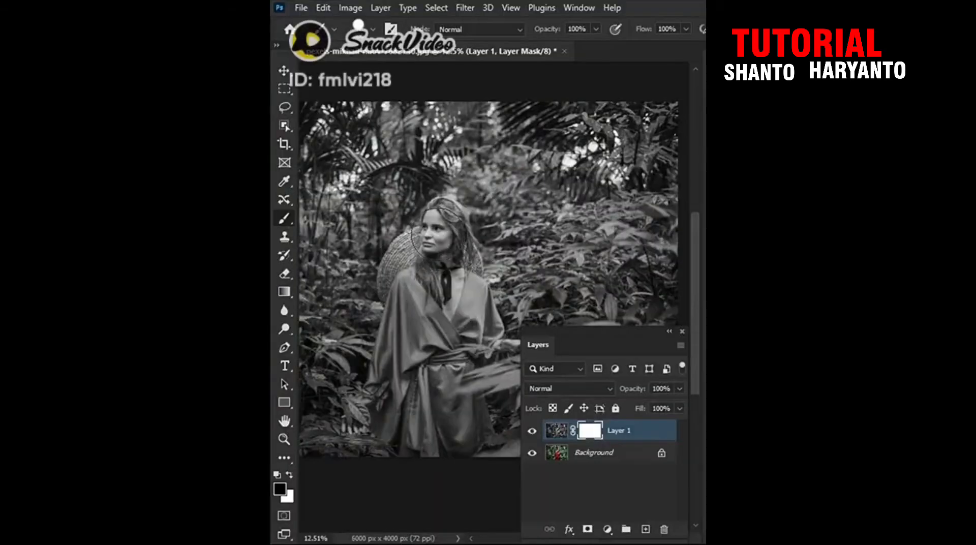
Step: Paint black over the woman on Layer 1's mask to bring back her original colours
mouse_move(432, 229)
left_mouse_down()
mouse_move(444, 266)
mouse_move(425, 414)
mouse_move(359, 409)
mouse_move(383, 475)
left_mouse_up()
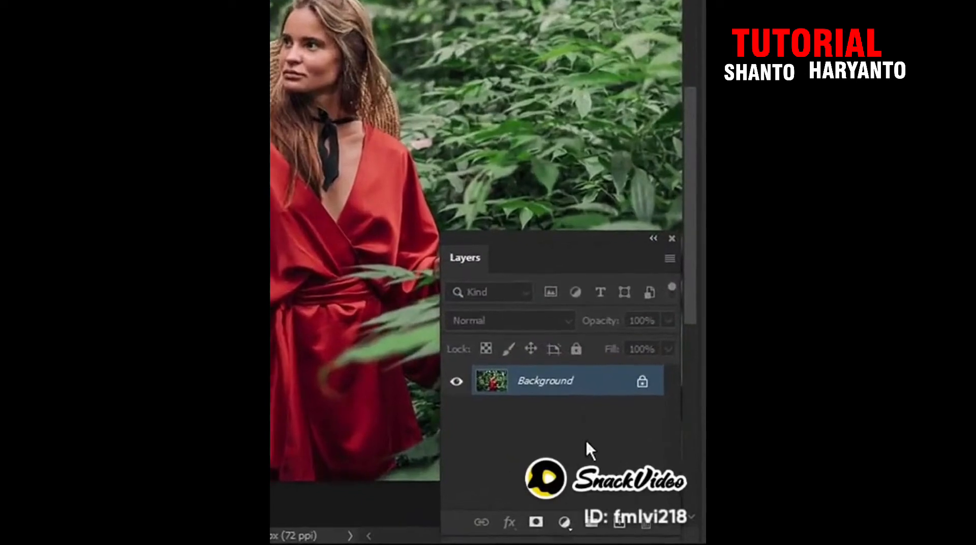
Step: Add a Hue/Saturation adjustment layer, target the Reds of the woman's dress and set their saturation to -100
left_click(563, 523)
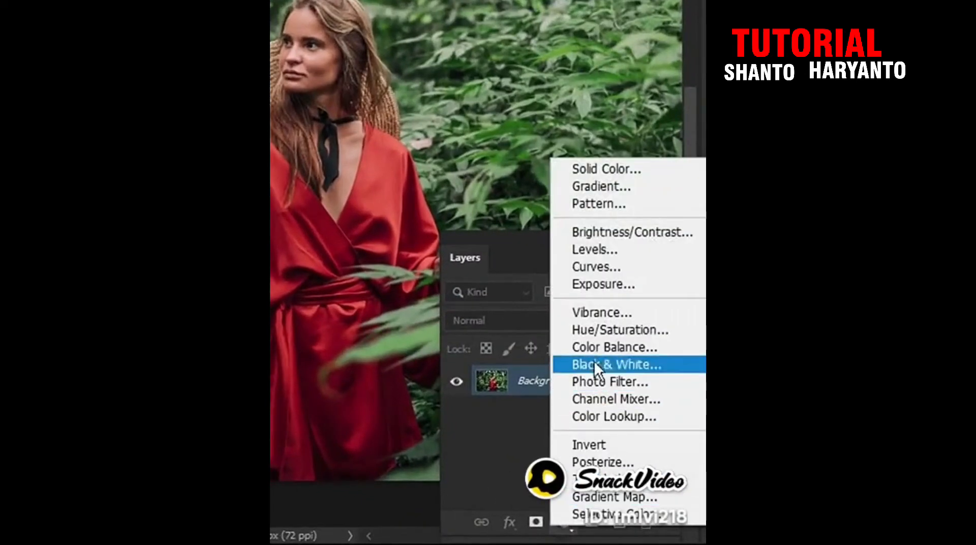
left_click(590, 331)
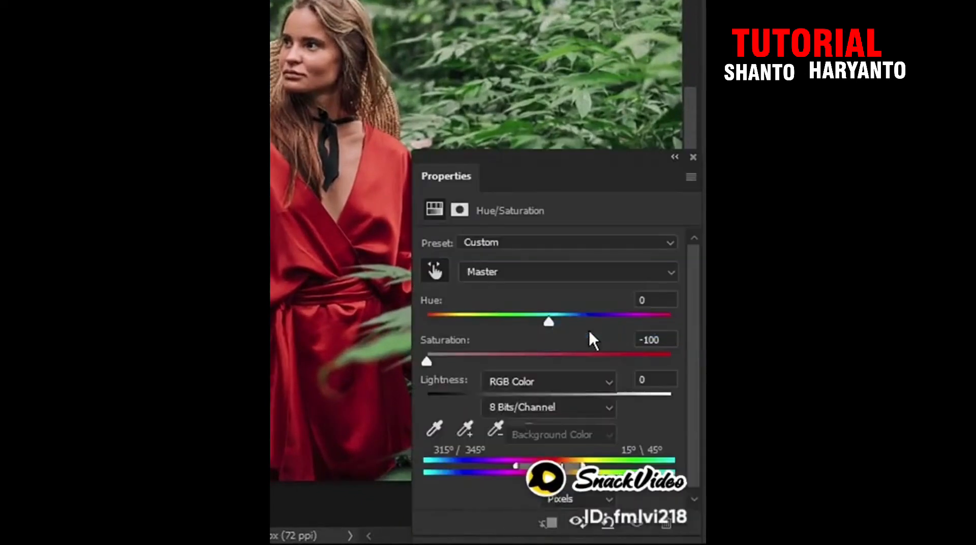
left_click(433, 271)
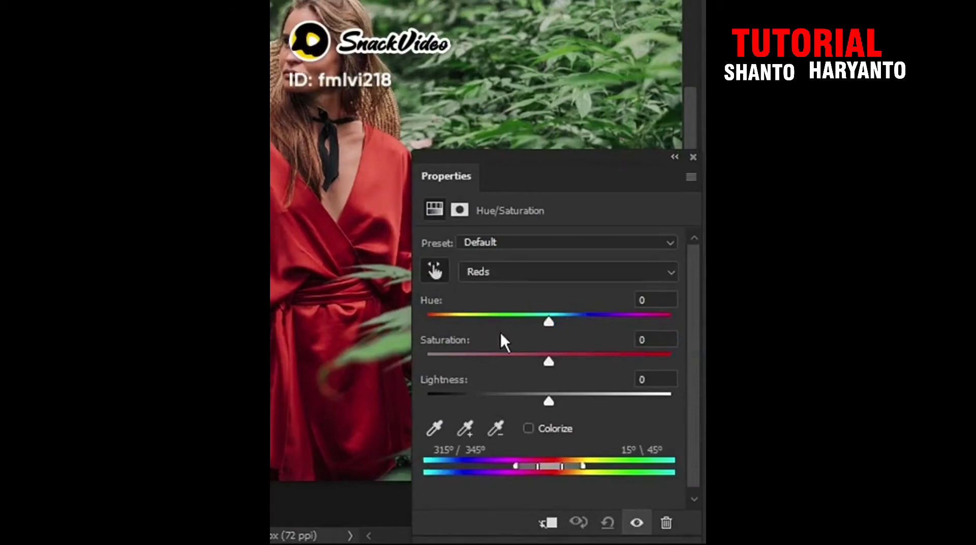
left_click_drag(546, 360, 425, 359)
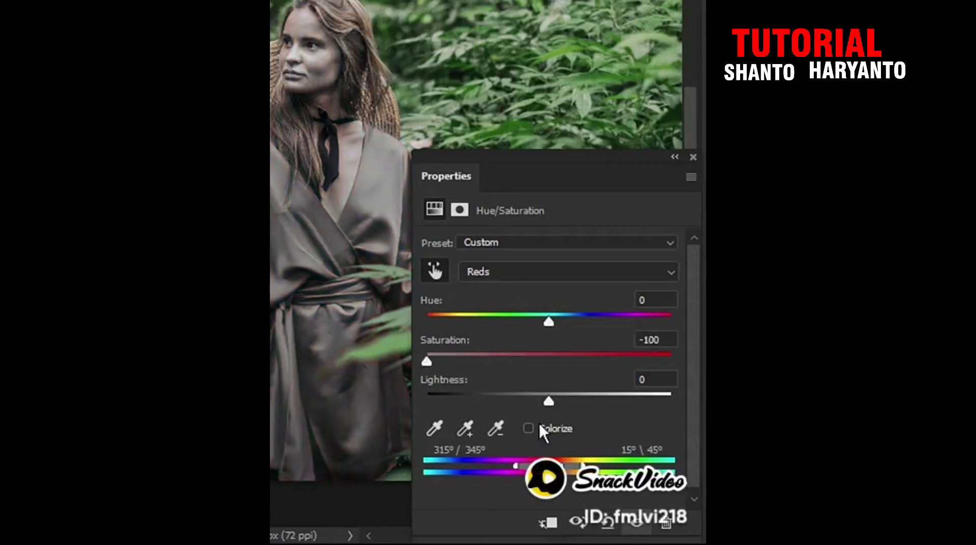
Step: Shift the desaturated colour range to 29°/36° through 172°/178° so it covers the greens instead of the reds
left_click_drag(568, 467, 669, 483)
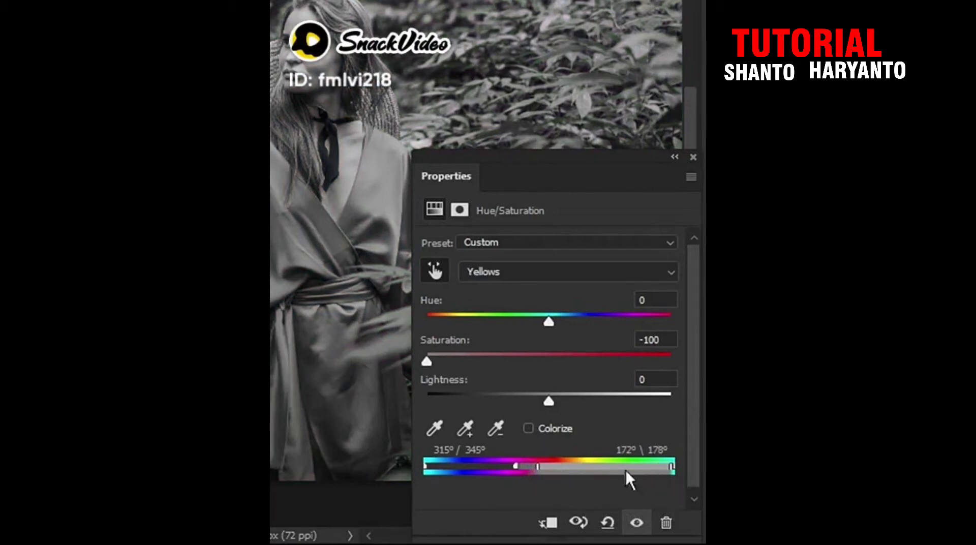
left_click_drag(517, 464, 571, 468)
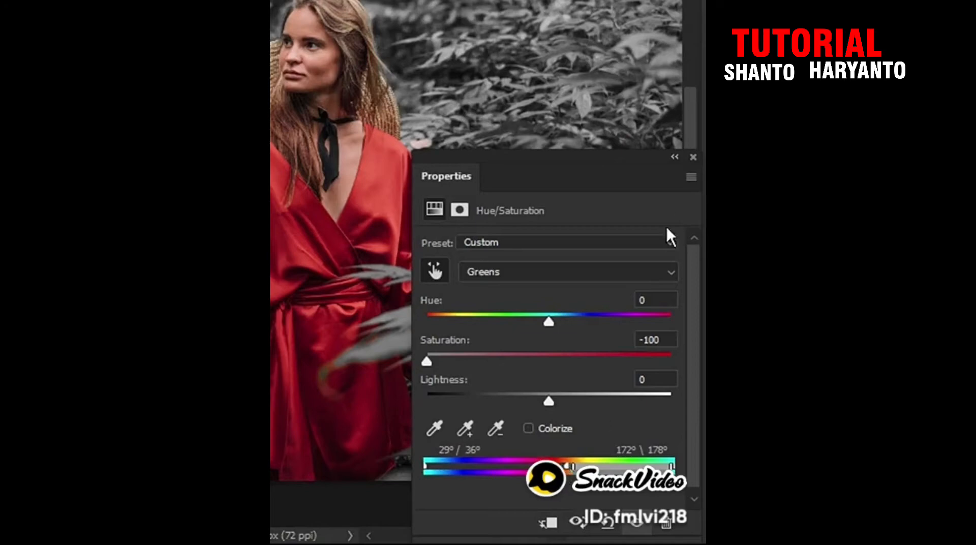
left_click(693, 158)
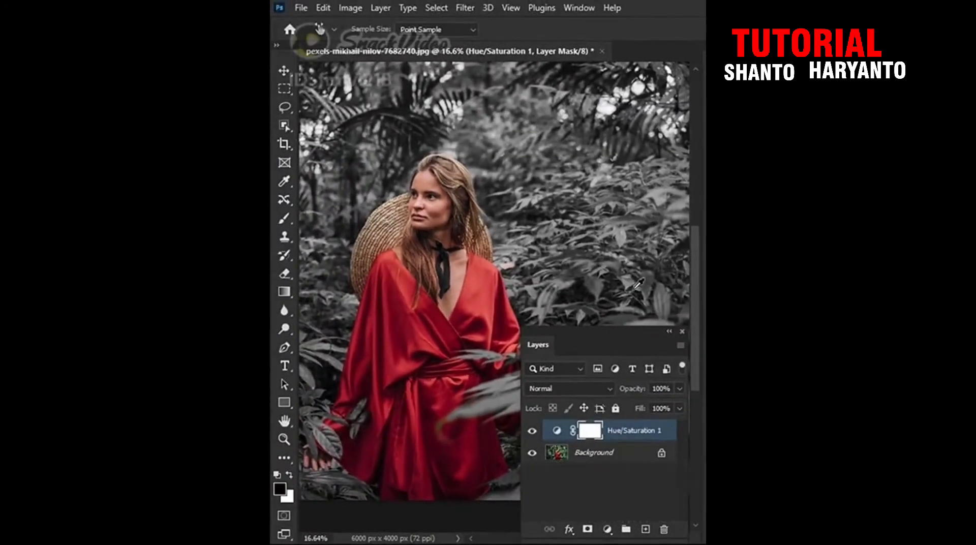
left_click(682, 331)
left_click_drag(508, 283, 537, 281)
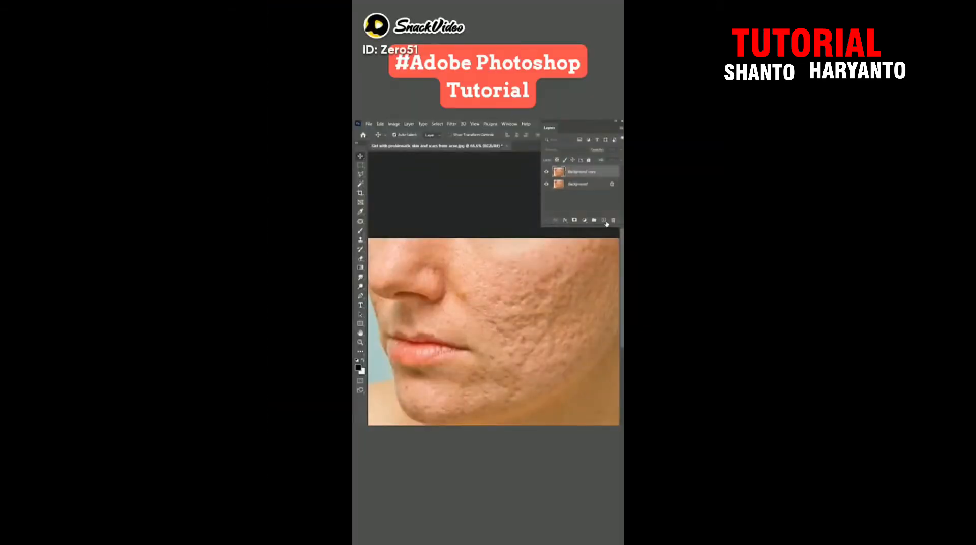
Step: Set the Background copy layer's blend mode to Vivid Light and invert its colours
left_click(567, 150)
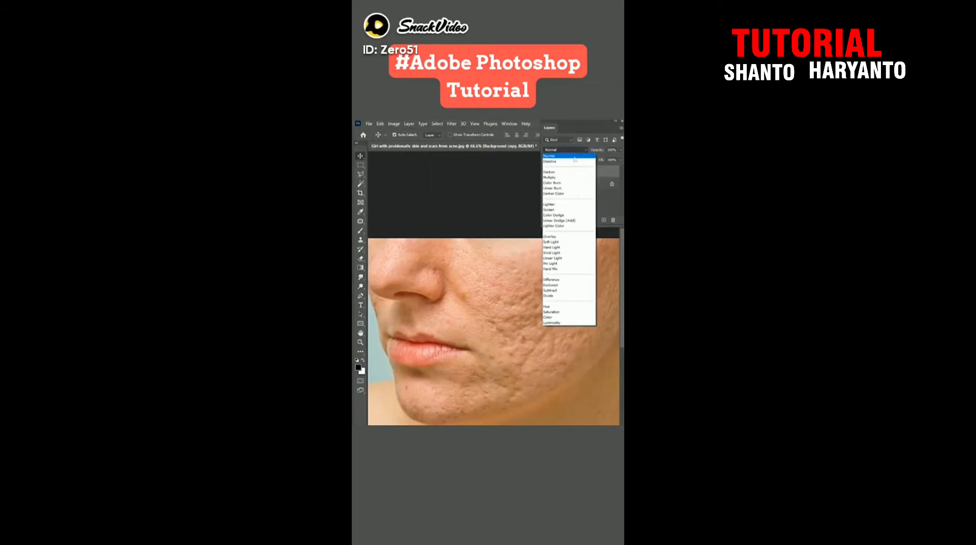
left_click(578, 255)
left_click(394, 124)
mouse_move(405, 142)
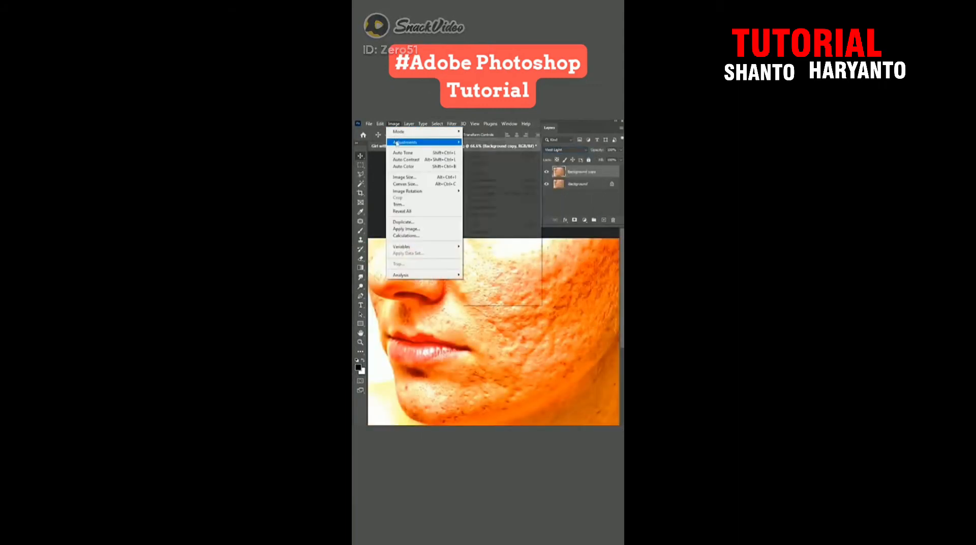
left_click(473, 225)
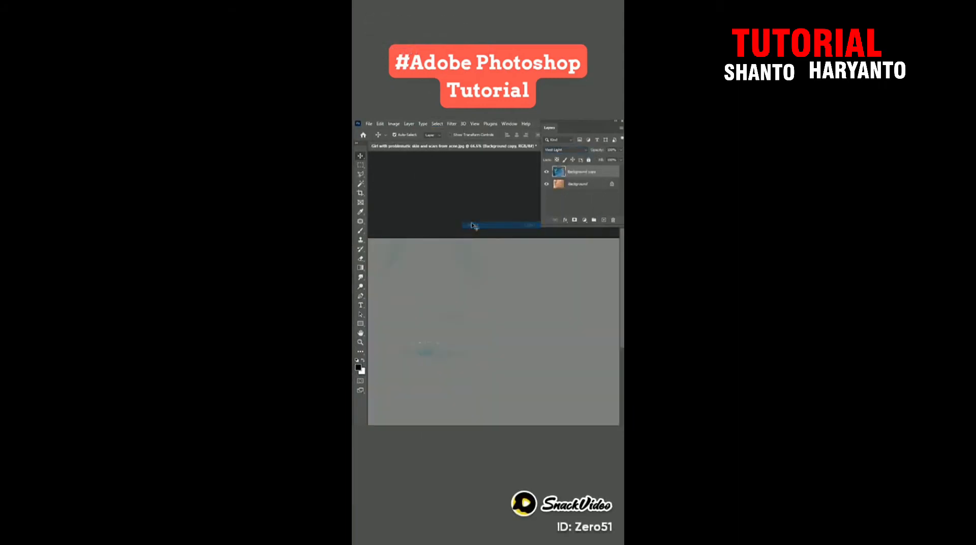
Step: Apply a High Pass filter with a radius of about 29 pixels to the inverted Background copy layer
left_click(451, 124)
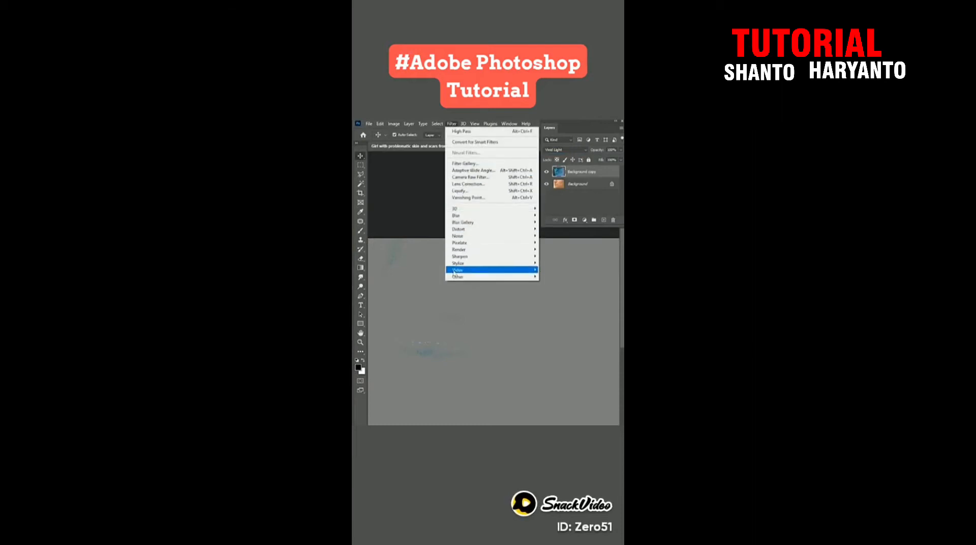
mouse_move(494, 280)
left_click(542, 284)
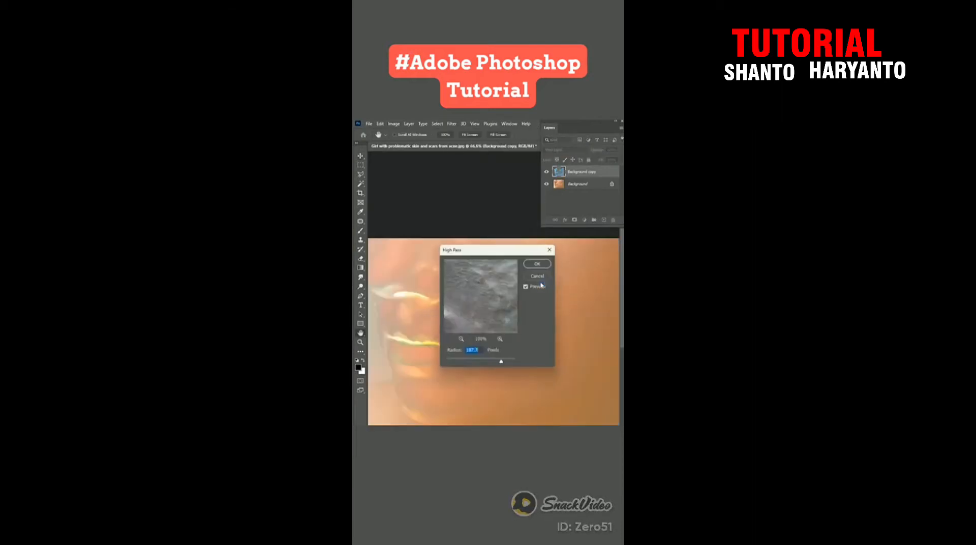
left_click_drag(479, 365, 478, 363)
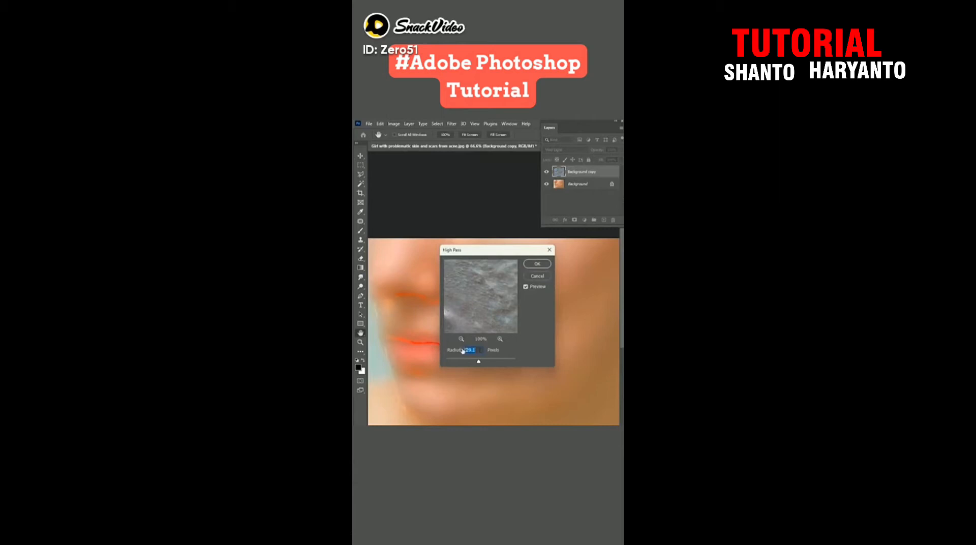
left_click(537, 264)
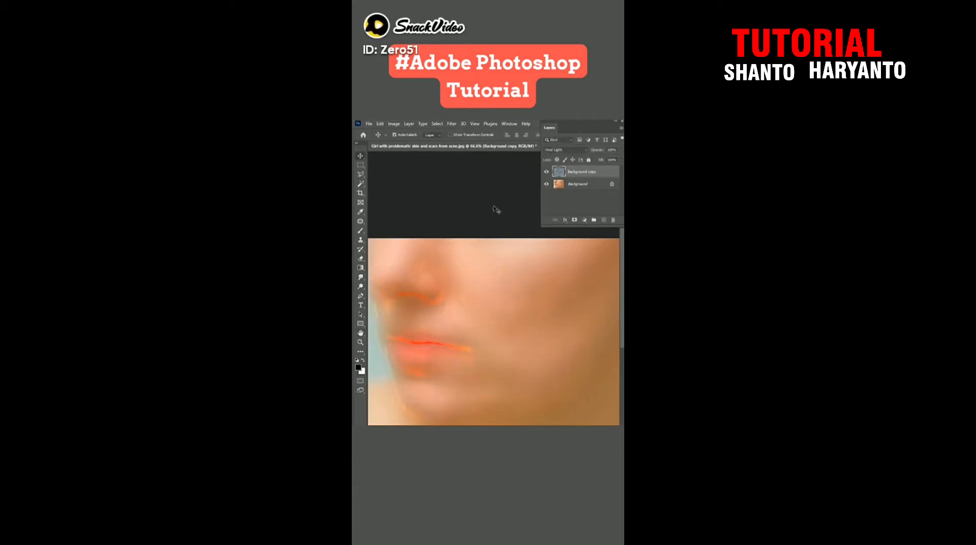
Step: Apply a Gaussian Blur of about 2.5 pixels to the Background copy layer and fill its layer mask with black
left_click(453, 124)
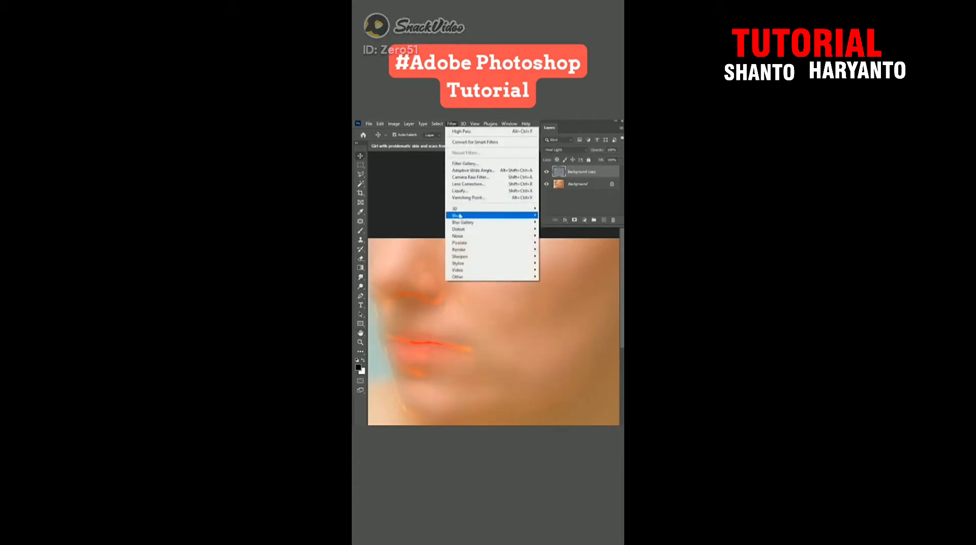
mouse_move(510, 218)
left_click(542, 243)
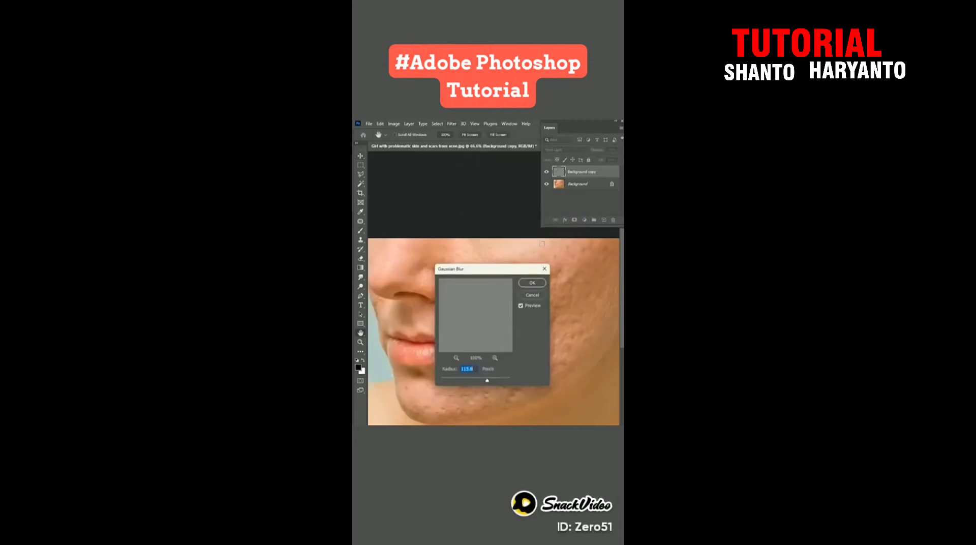
left_click_drag(482, 381, 449, 371)
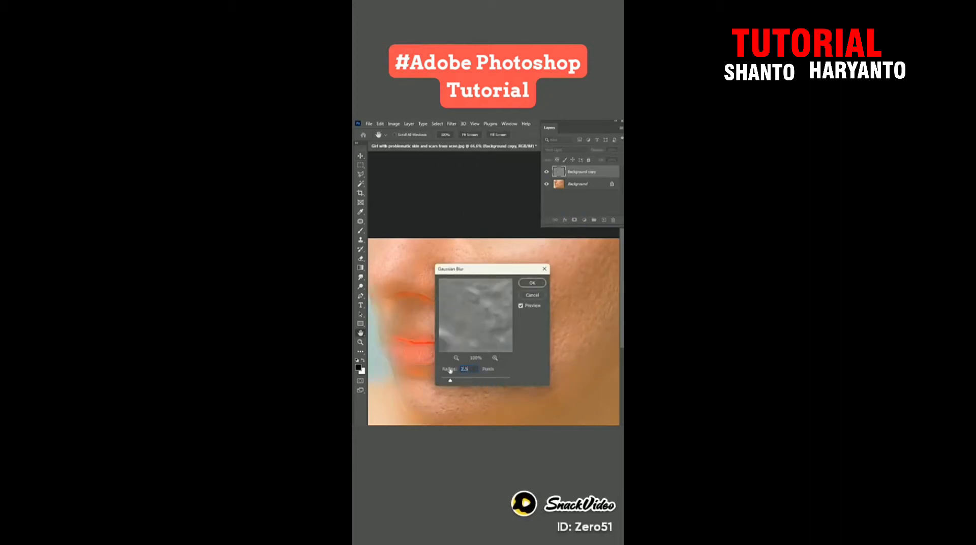
left_click(532, 282)
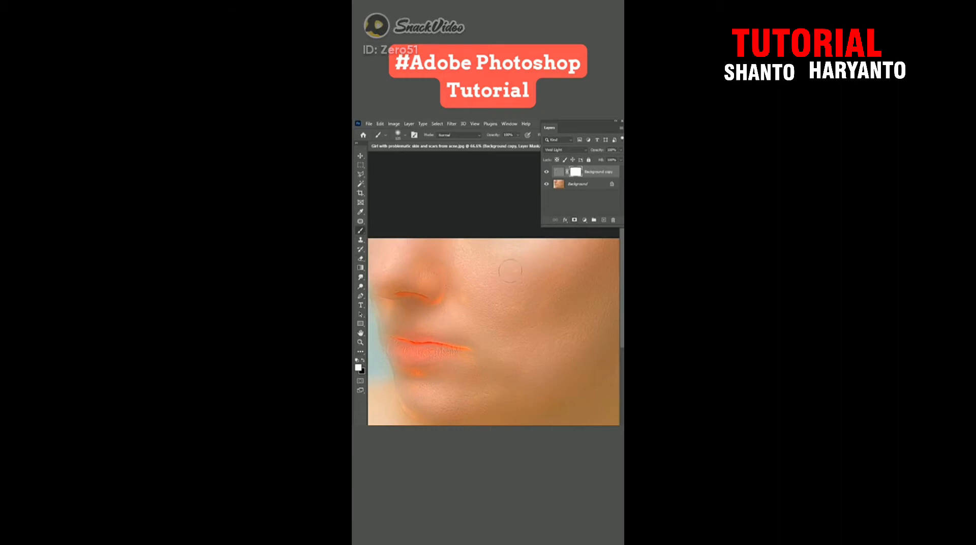
key("ctrl+Delete")
key("ctrl+Delete")
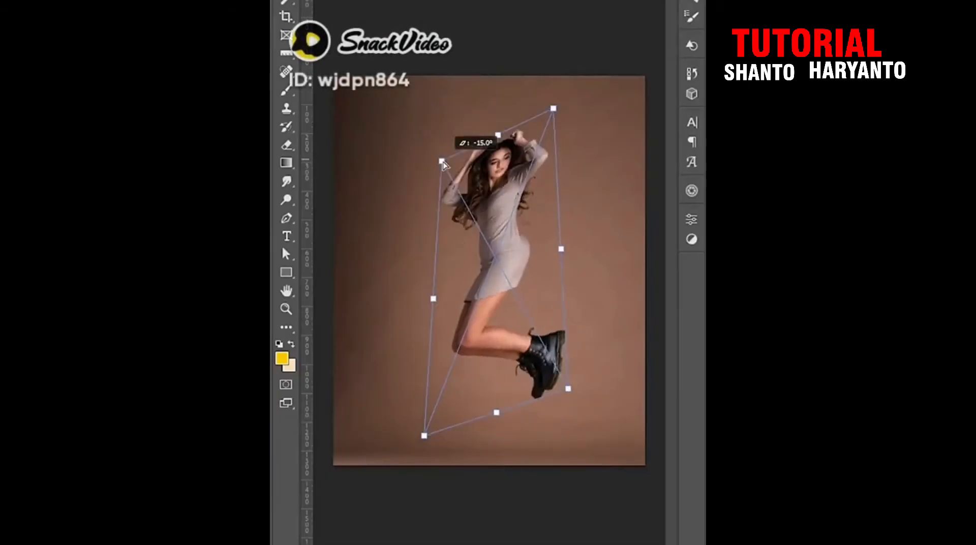
Step: Skew the jumping woman's cutout by pulling two opposite corners of its transform frame inward
left_click_drag(554, 105, 578, 137)
left_click_drag(425, 434, 467, 402)
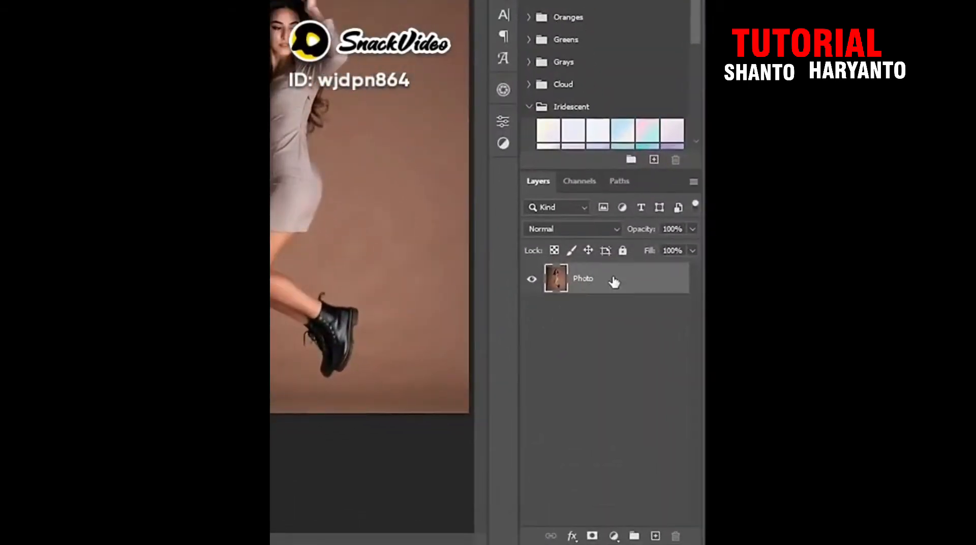
Step: Duplicate the Photo layer and select the jumping woman on the copy with Select Subject
key("ctrl+j")
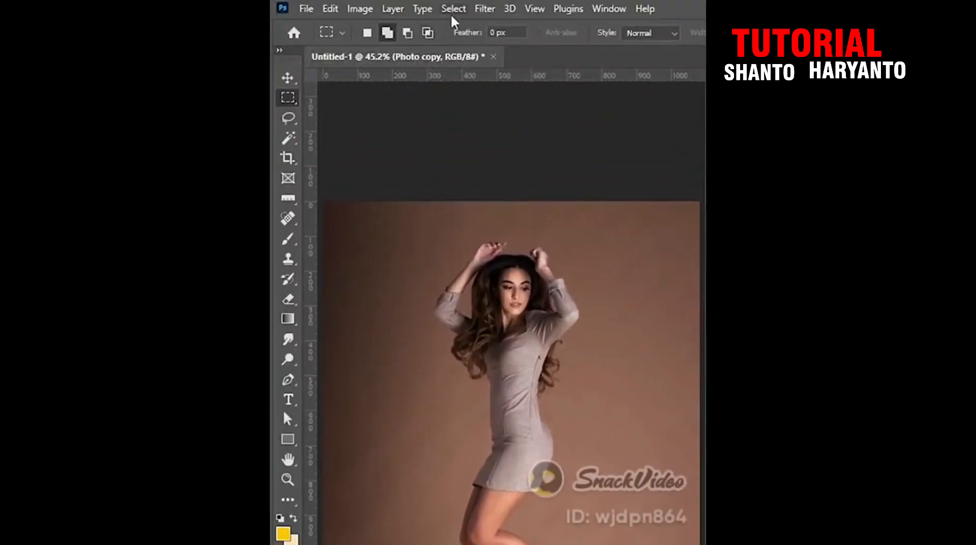
left_click(452, 9)
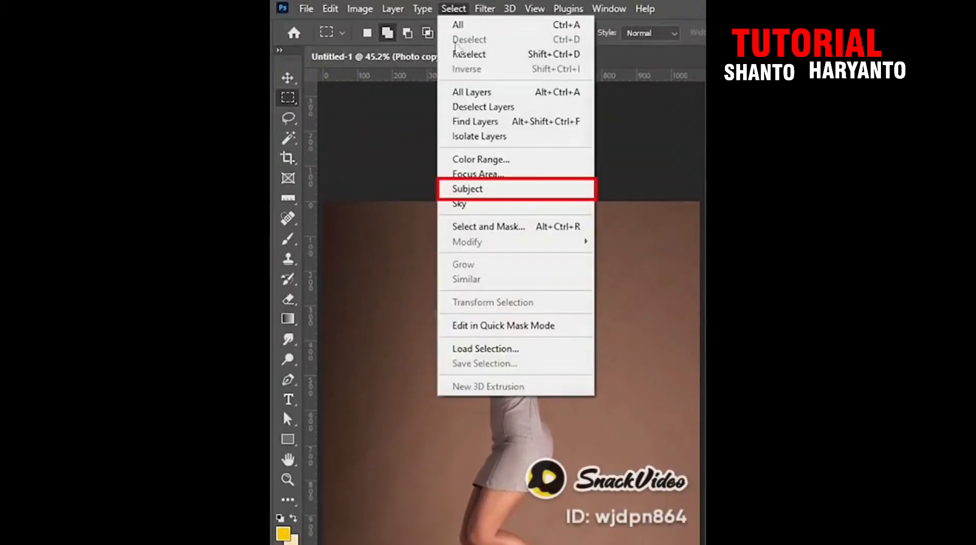
left_click(473, 189)
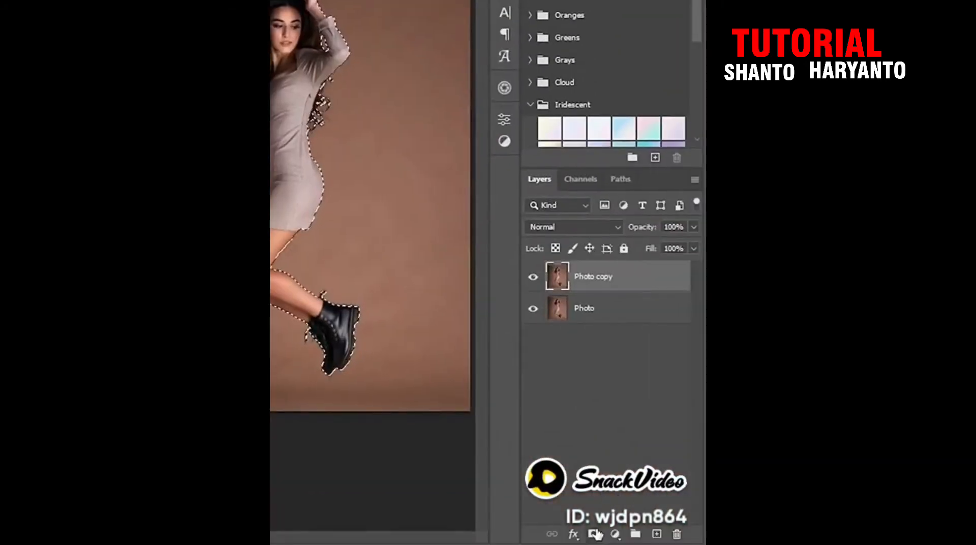
Step: Mask the Photo copy layer to the woman's selection and convert the layer to a smart object
left_click(595, 533)
right_click(649, 283)
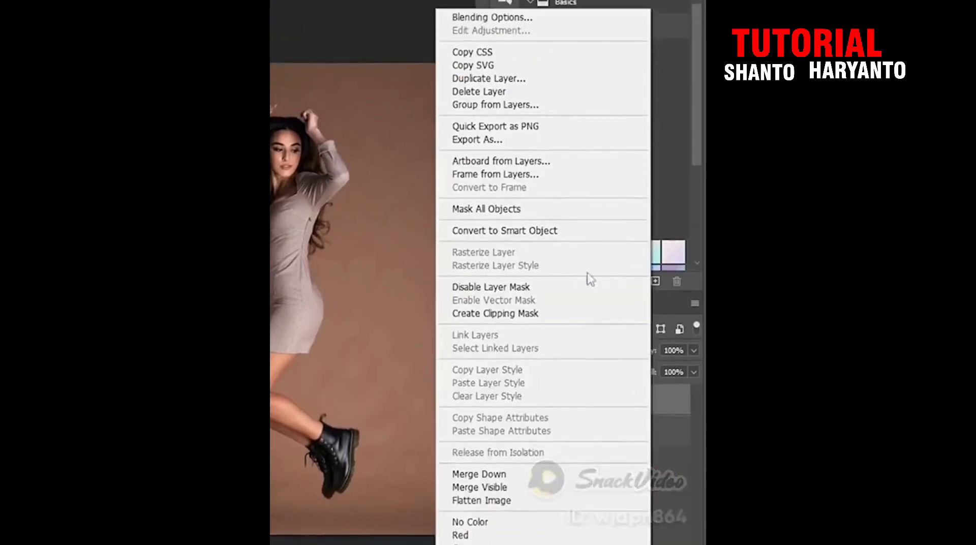
left_click(564, 232)
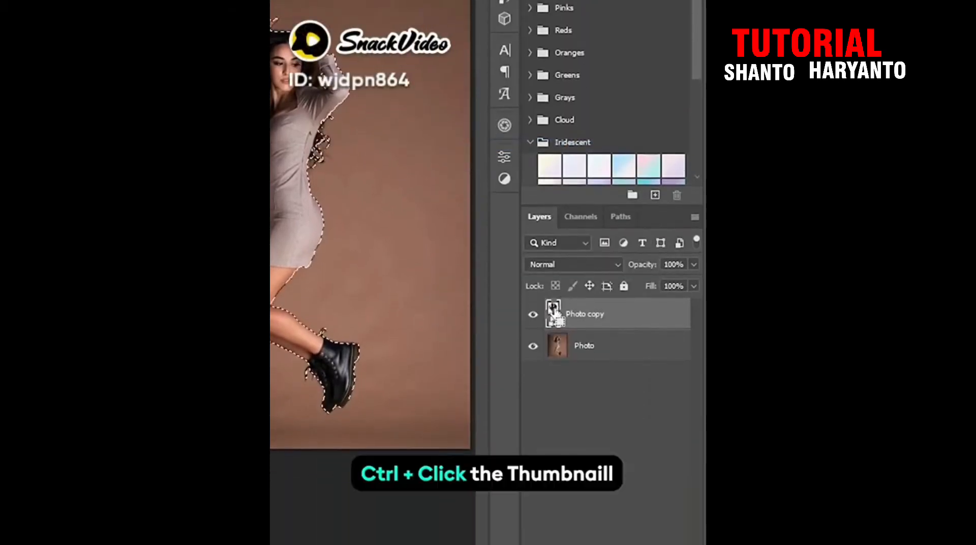
Step: With the woman's outline loaded as a selection, make the Photo layer active and expand the selection by 10 pixels
left_click(580, 346)
left_click(412, 9)
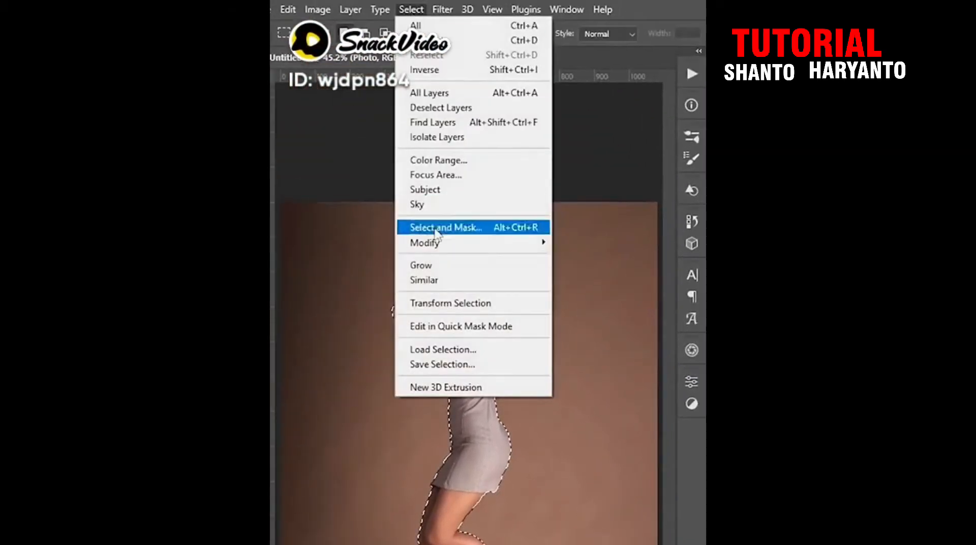
mouse_move(540, 246)
left_click(578, 270)
type("10")
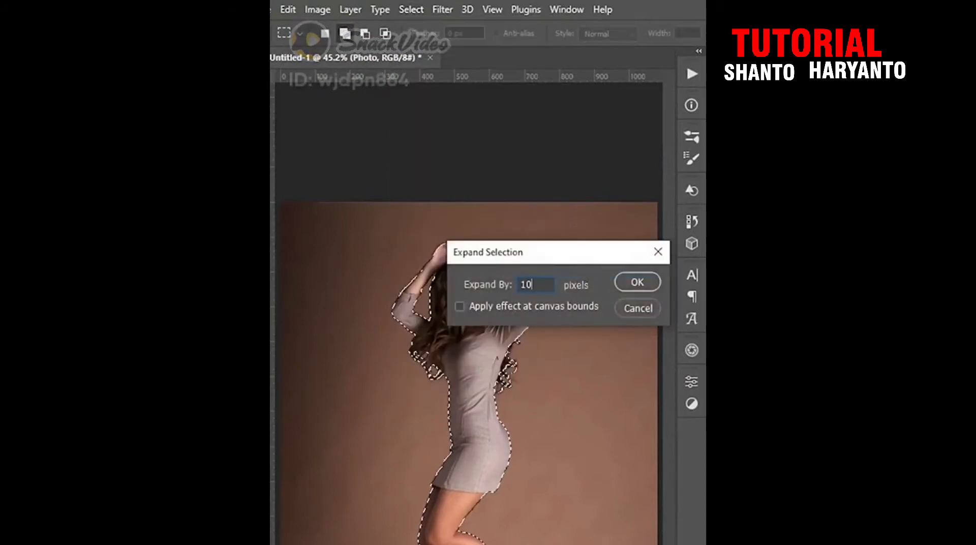
left_click(636, 281)
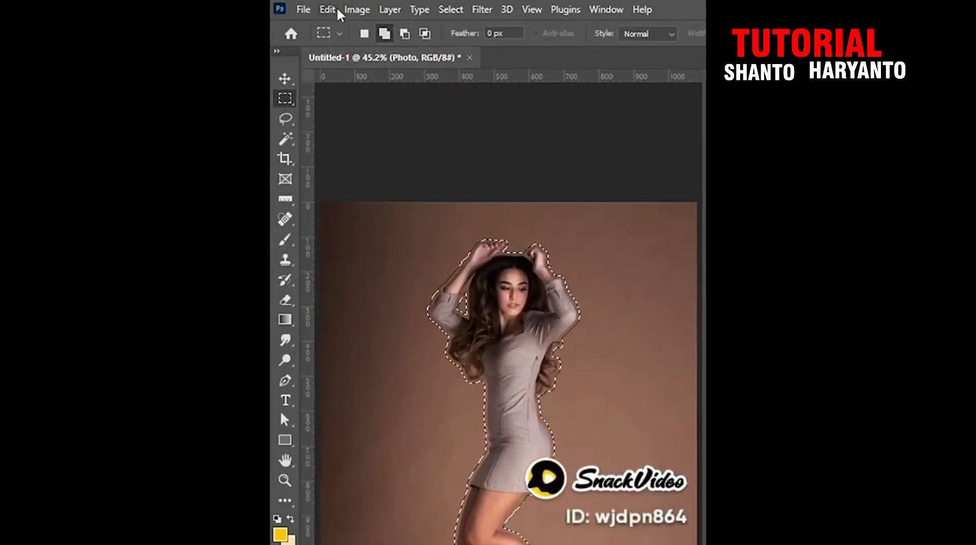
Step: Remove the woman from the Photo background with Content-Aware Fill, sending the output to a new layer
left_click(328, 9)
left_click(336, 279)
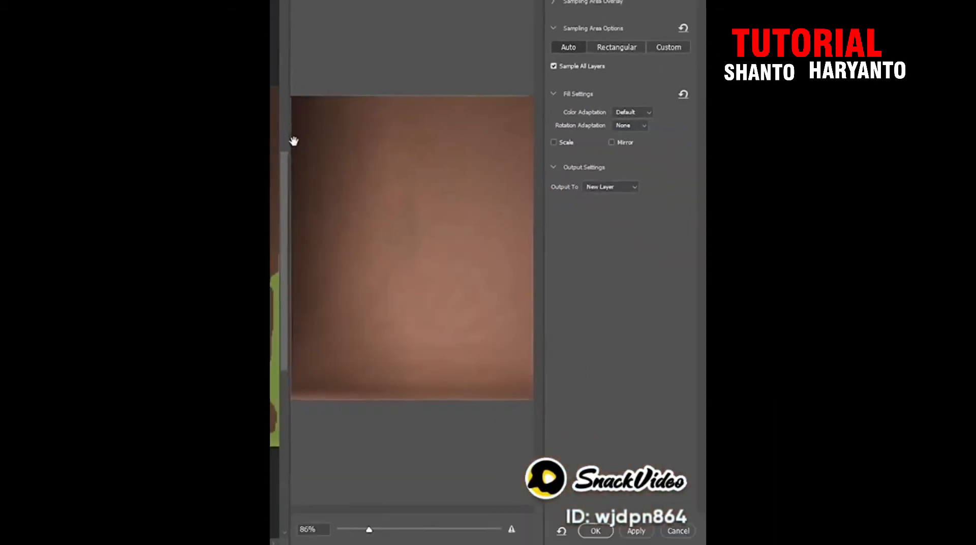
left_click(595, 531)
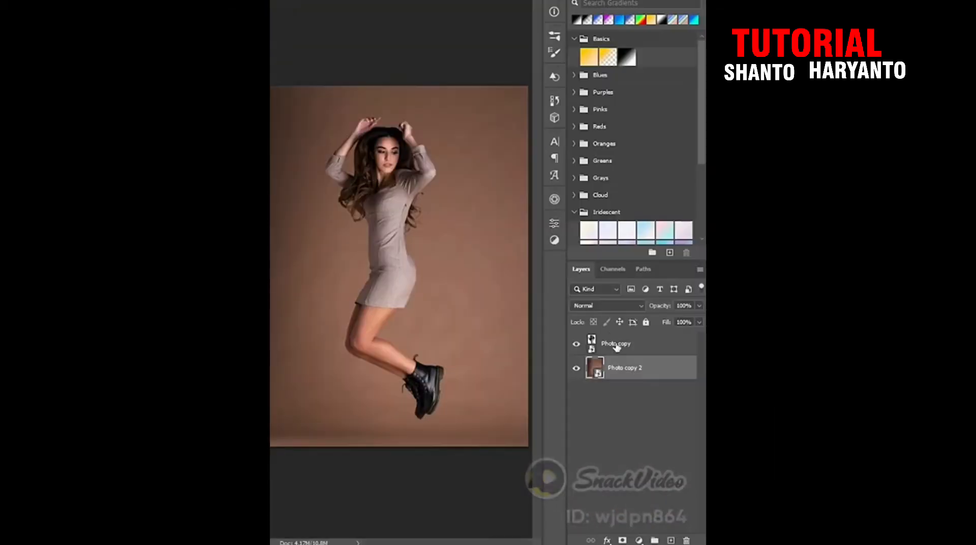
Step: Repose the woman on the Photo copy layer with Puppet Warp, pinning her hip and knee and pulling her ankle upward
left_click(617, 347)
left_click(328, 11)
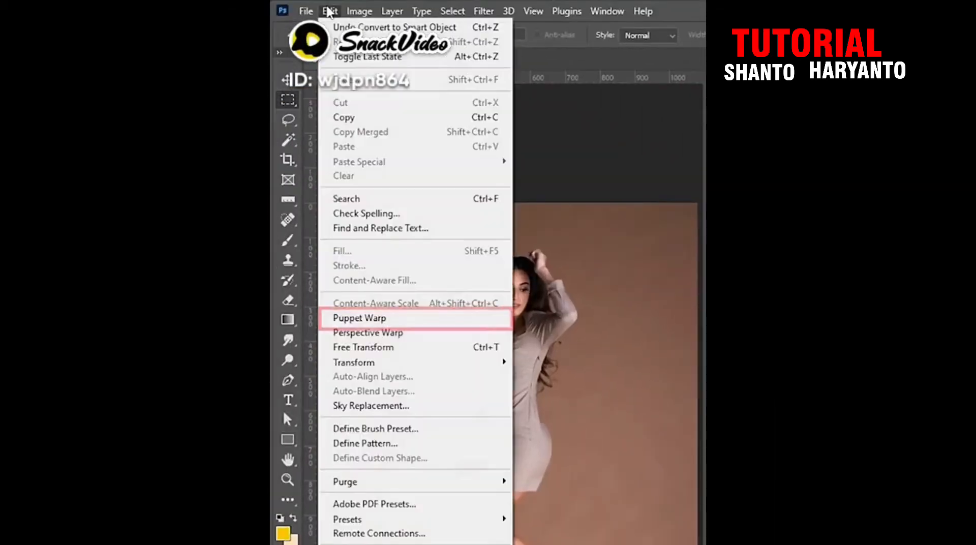
left_click(360, 318)
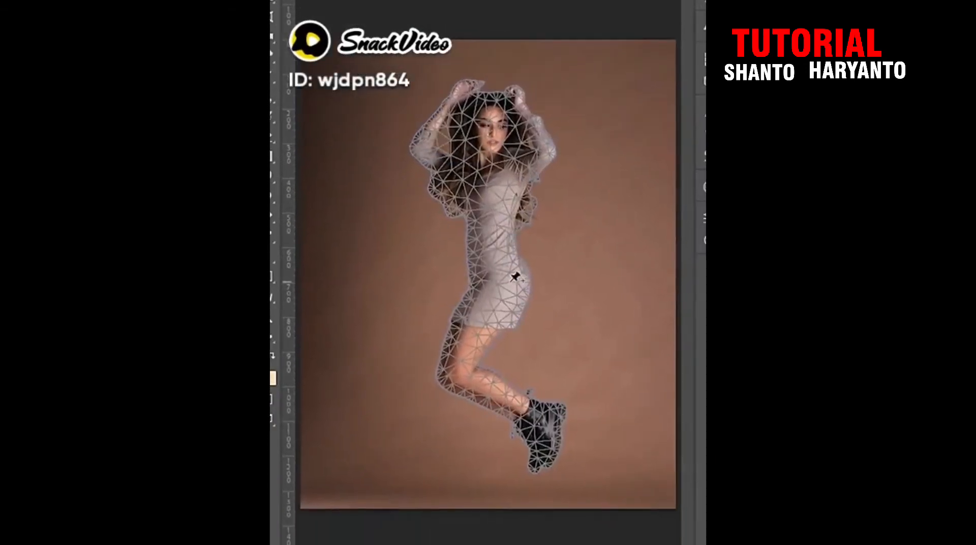
left_click(509, 278)
left_click(458, 367)
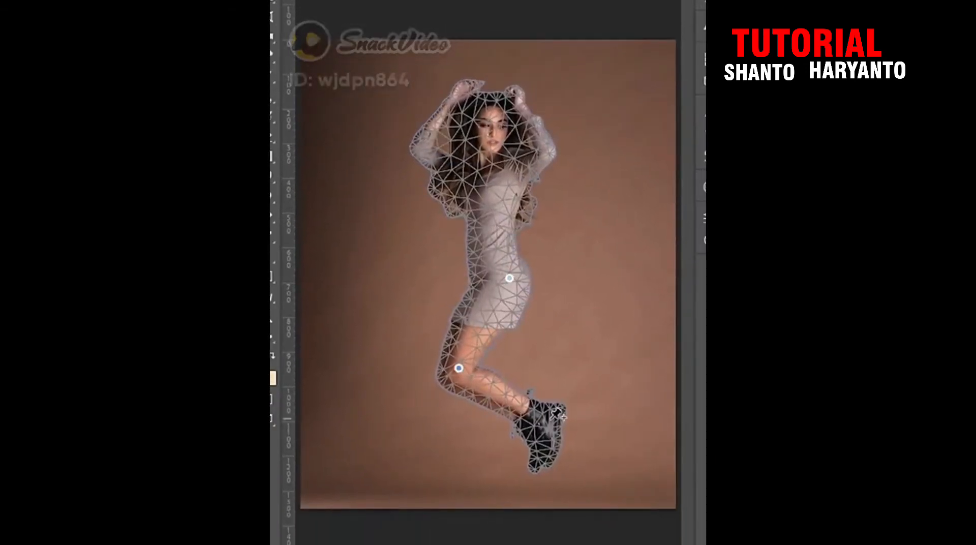
left_click_drag(529, 399, 553, 379)
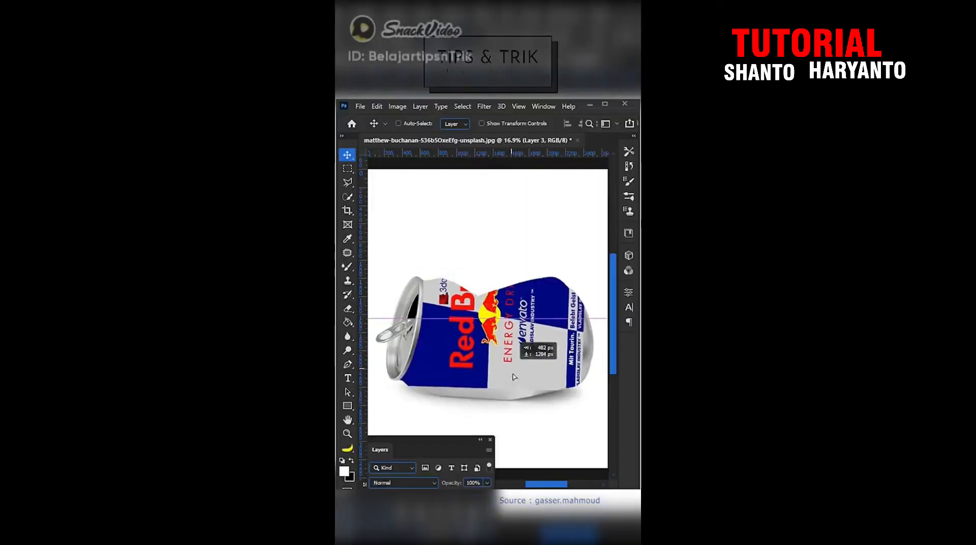
Step: Try the Screen blend mode on Layer 3 over the crushed can
left_click(403, 483)
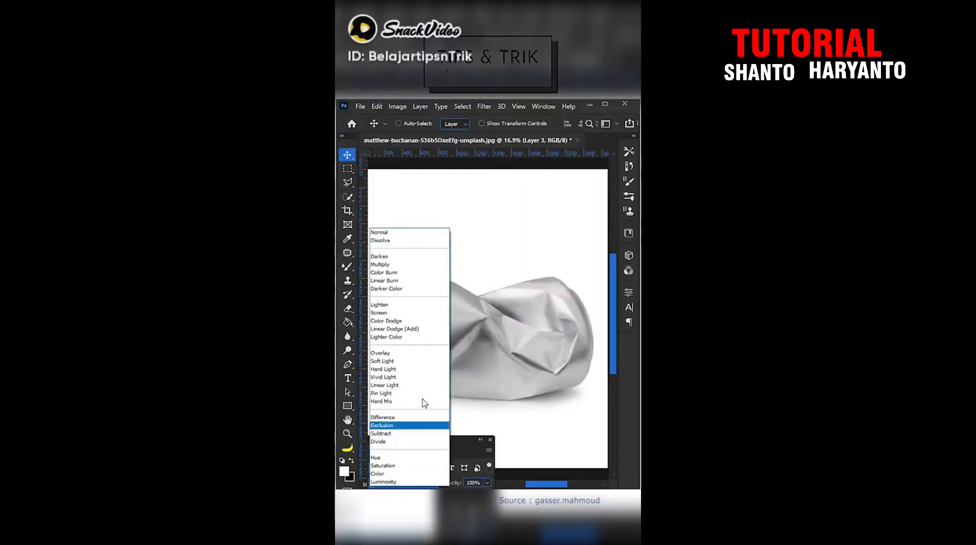
left_click(403, 312)
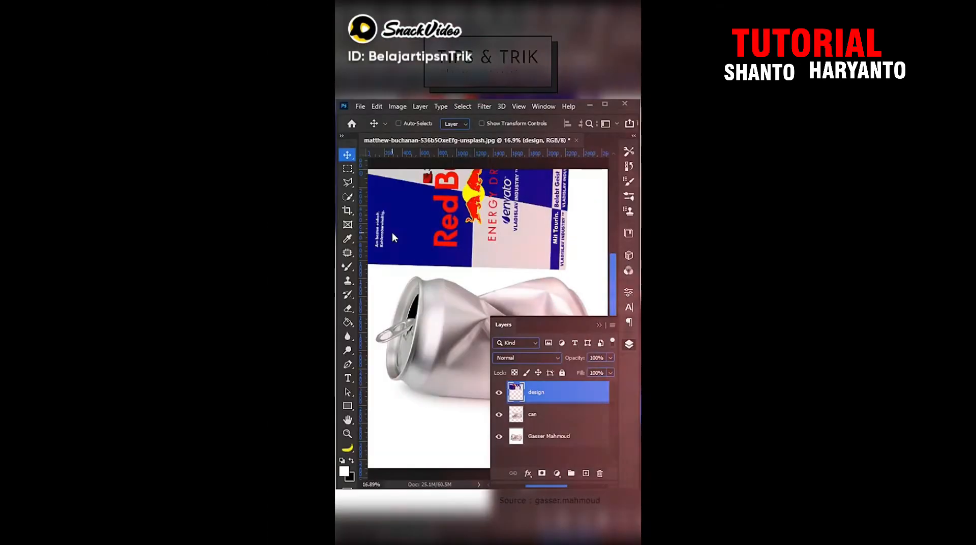
Step: Move the Red Bull design over the crushed can and place a duplicate of the can layer above the design layer
left_click_drag(404, 224, 436, 355)
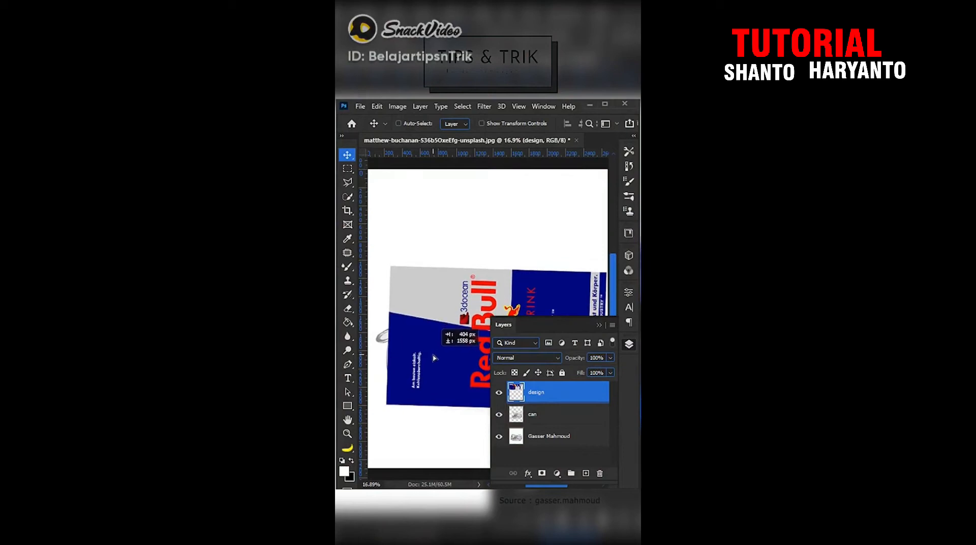
left_click(562, 412)
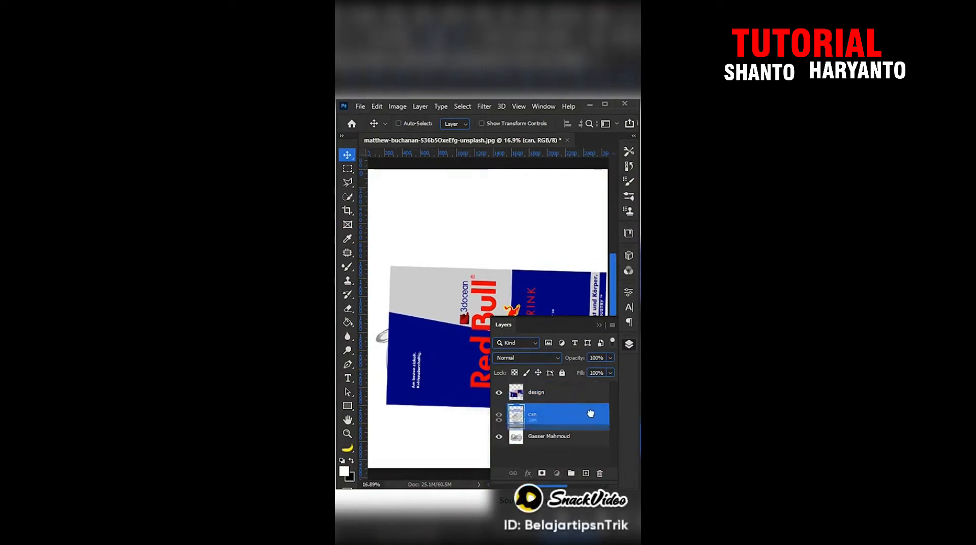
key("ctrl+j")
mouse_move(561, 409)
left_mouse_down()
mouse_move(562, 393)
mouse_move(569, 399)
left_mouse_up()
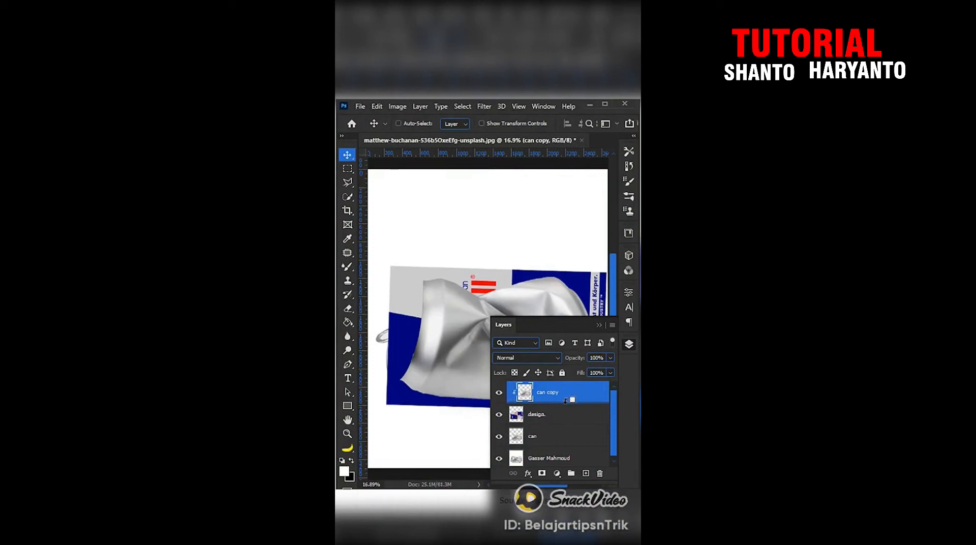
Step: Clip the can copy and design layers to the can layer, and hide the can copy layer
left_click(565, 405, "alt")
left_click(569, 423, "alt")
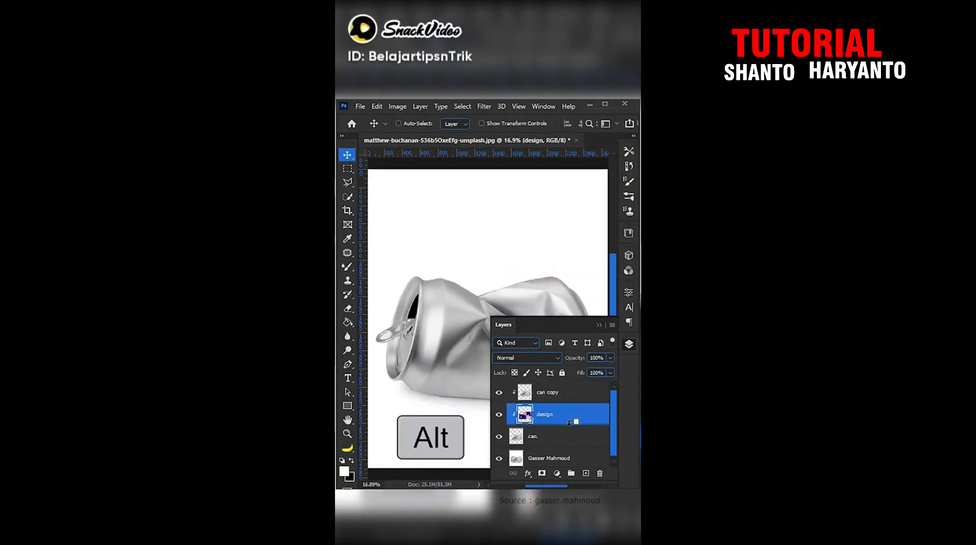
left_click(523, 396)
left_click(499, 394)
Step: Warp the design layer, pulling its right corners, lower edge and lower-left corner in toward the crushed can's outline
left_click(549, 415)
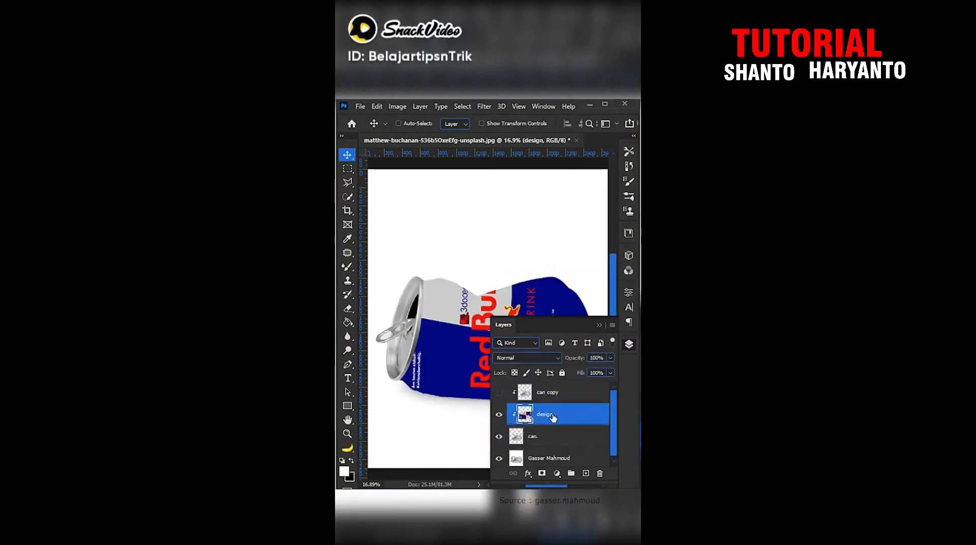
key("ctrl+t")
left_click(599, 325)
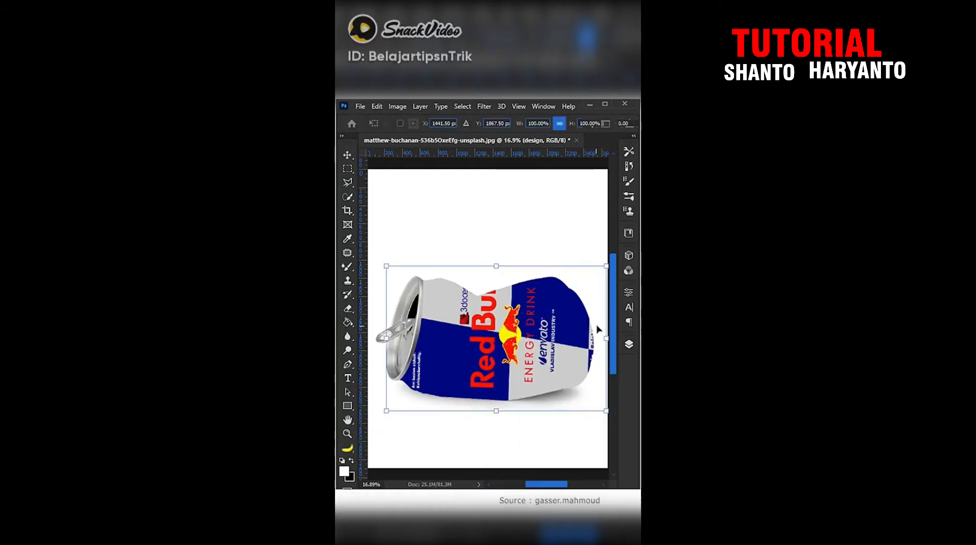
right_click(600, 330)
left_click(508, 207)
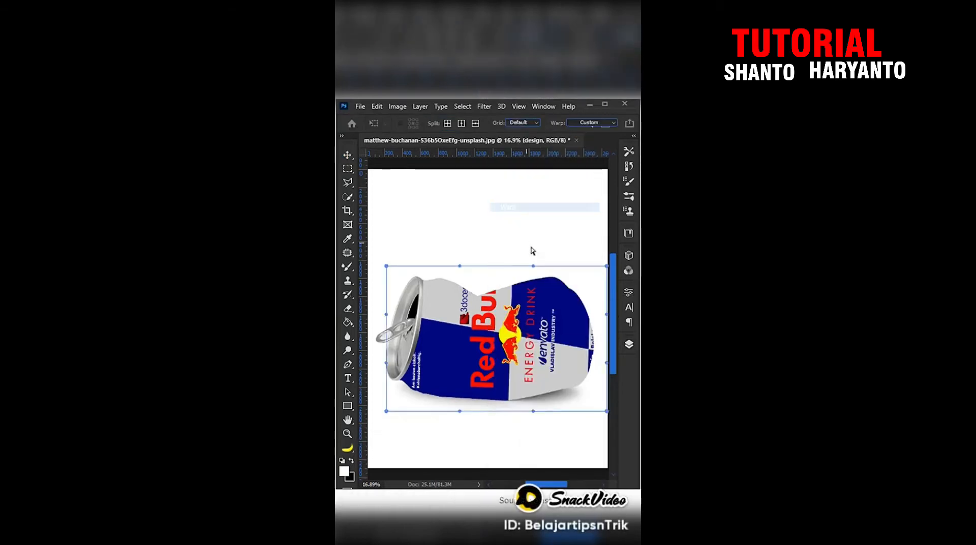
left_click_drag(607, 266, 562, 278)
left_click_drag(606, 411, 578, 389)
left_click_drag(533, 411, 532, 399)
left_click_drag(386, 410, 393, 391)
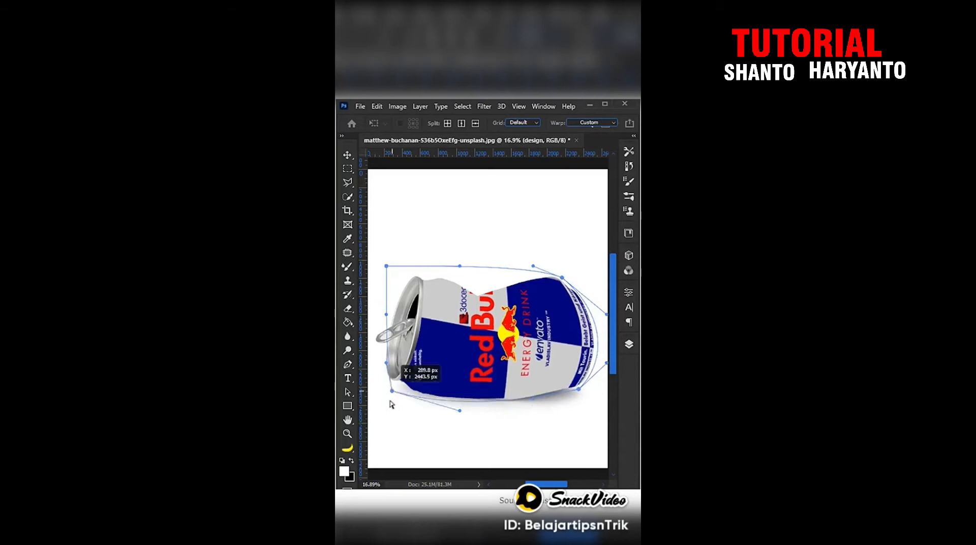
Step: Bend the design's left and upper edges to follow the can's rim and dented top, and apply the warp
left_click_drag(389, 297, 416, 306)
left_click_drag(461, 266, 443, 282)
left_click_drag(562, 278, 557, 269)
left_click_drag(533, 266, 529, 277)
left_click_drag(398, 270, 403, 270)
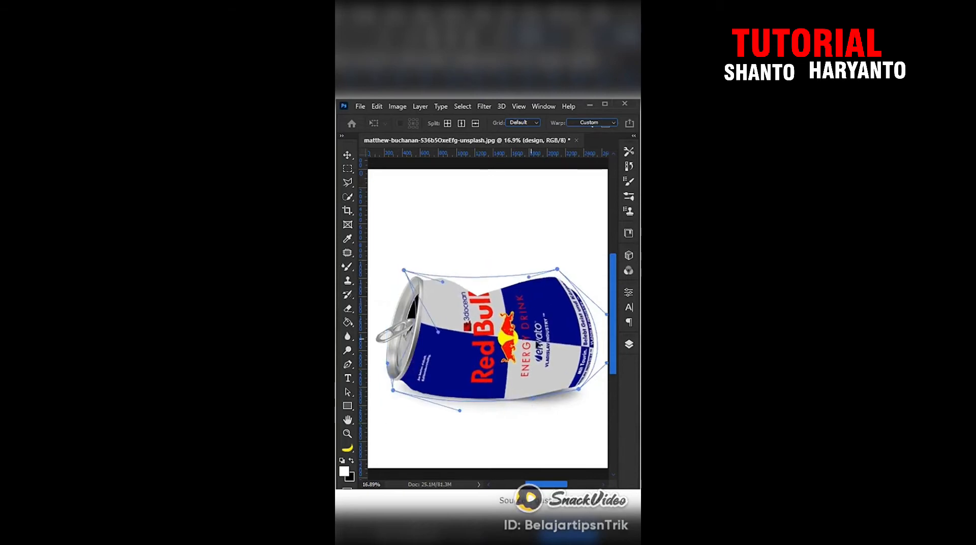
key("Return")
Step: Show the can copy layer and set its blend mode to Linear Burn
left_click(629, 345)
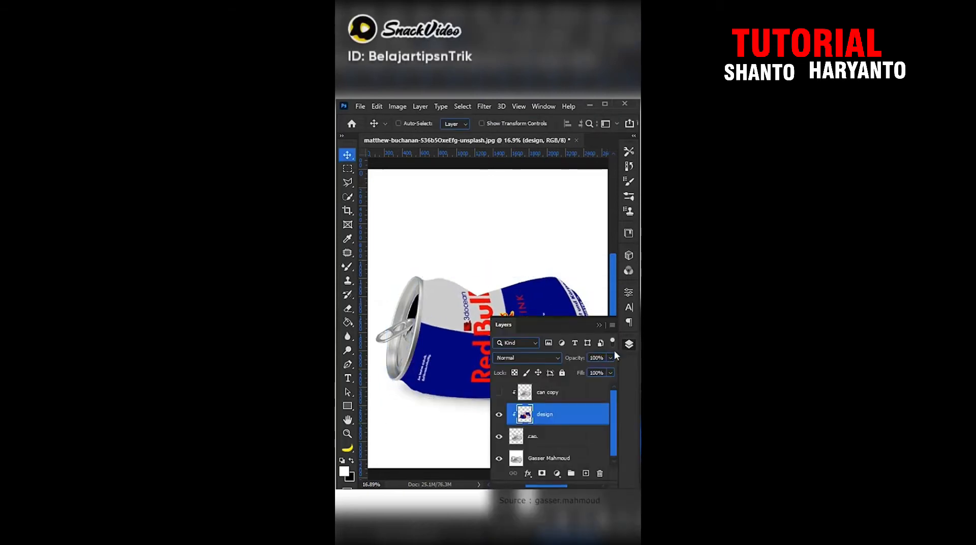
left_click(570, 395)
left_click(500, 393)
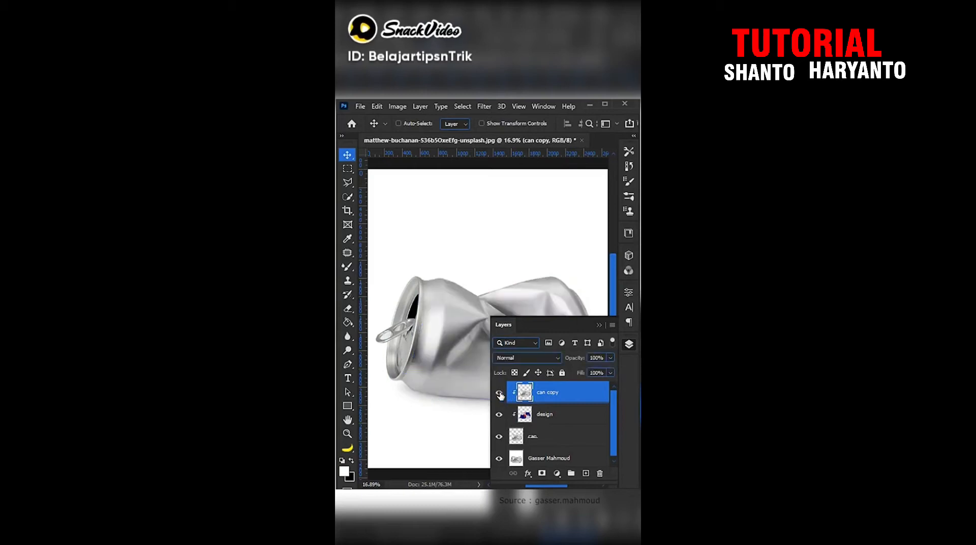
left_click(526, 359)
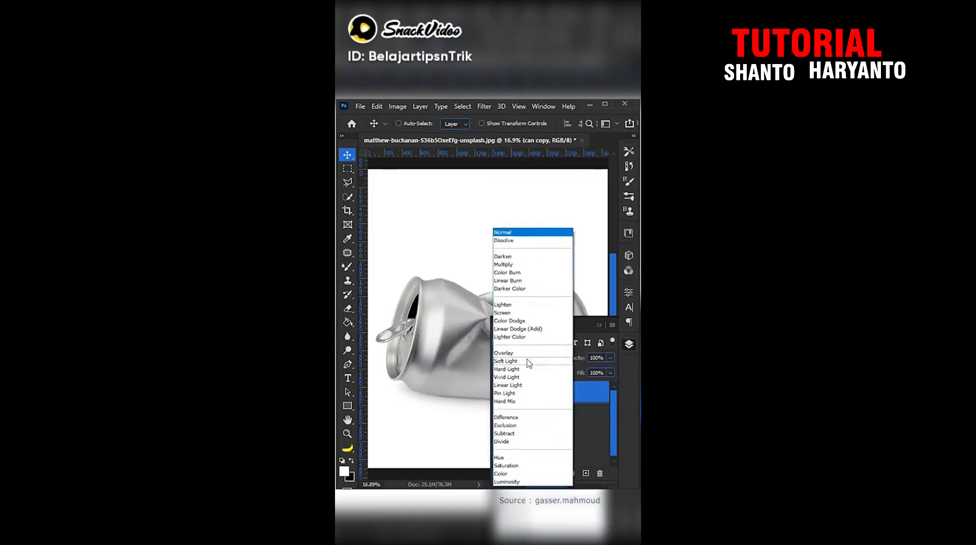
left_click(525, 286)
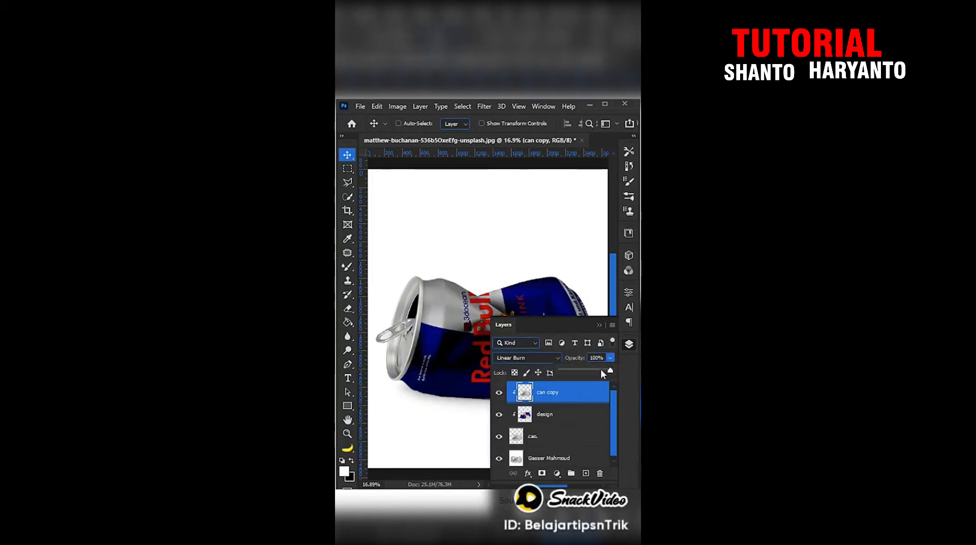
Step: Set the design layer's opacity to 75%, and shift its Underlying Layer white Blend If slider slightly toward black
key("alt+bracketleft")
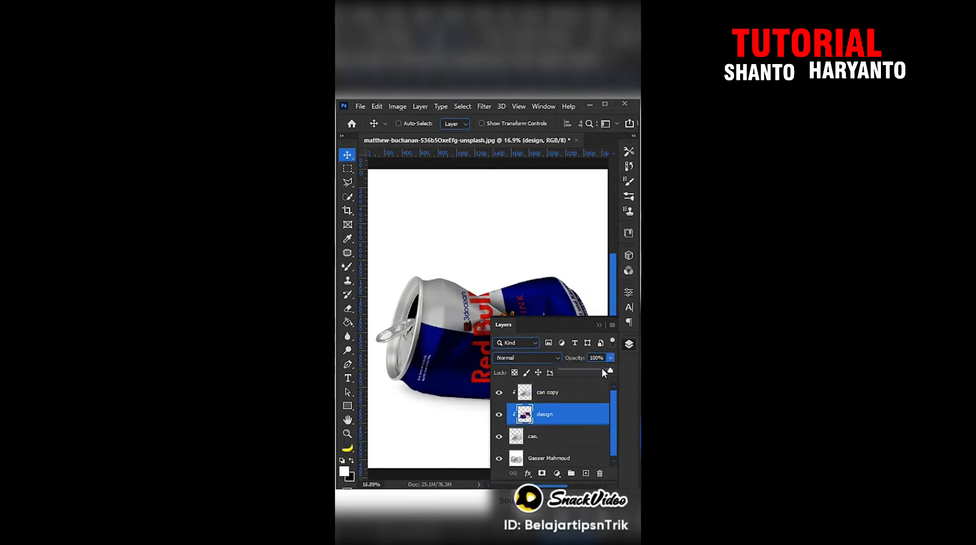
left_click(598, 370)
right_click(579, 416)
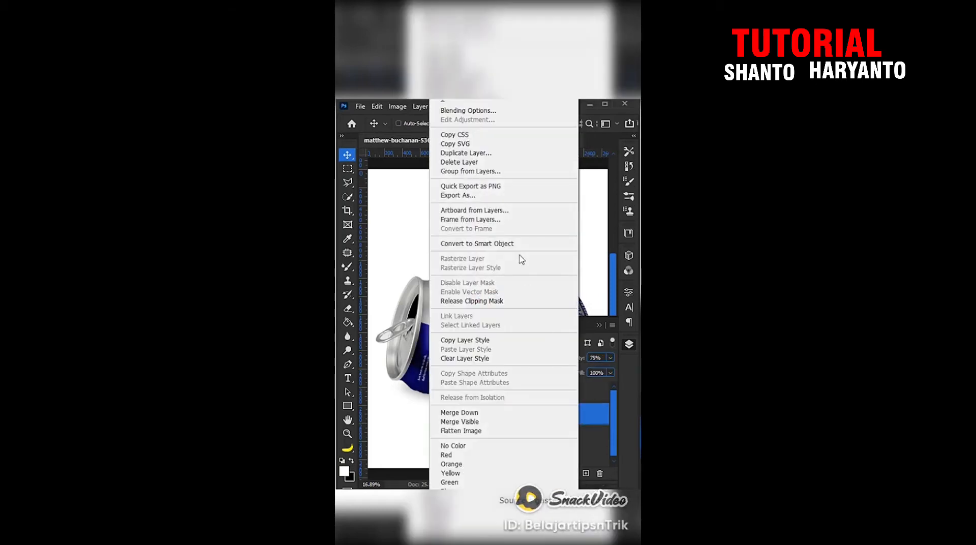
left_click(483, 111)
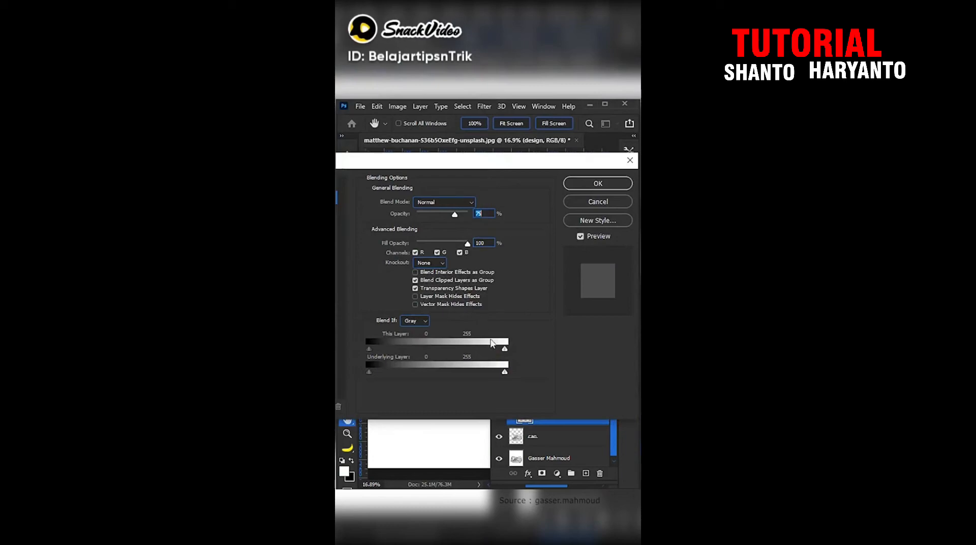
left_click_drag(504, 372, 502, 374)
left_click(596, 184)
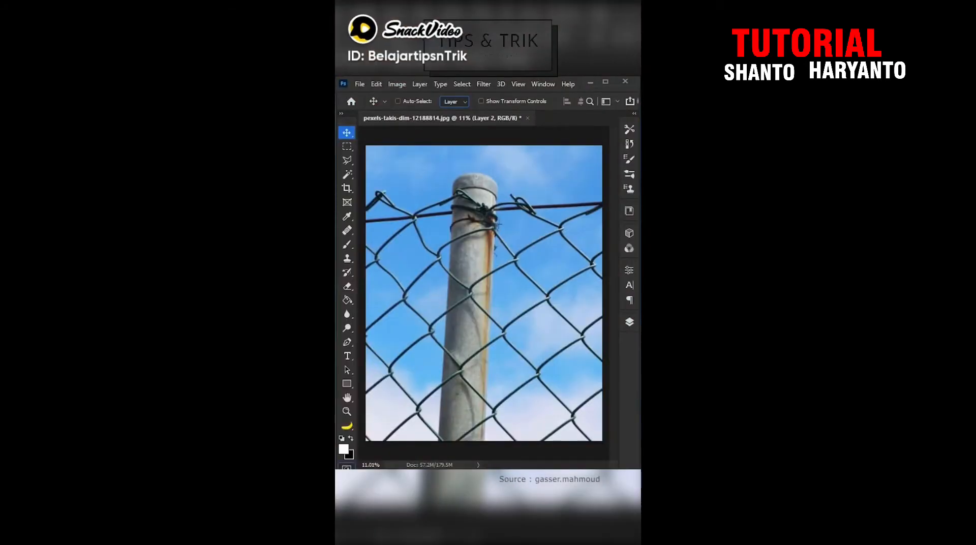
Step: Paint a Quick Mask over all the fence wires, and turn it into an inverted selection covering only the wires
left_click(347, 246)
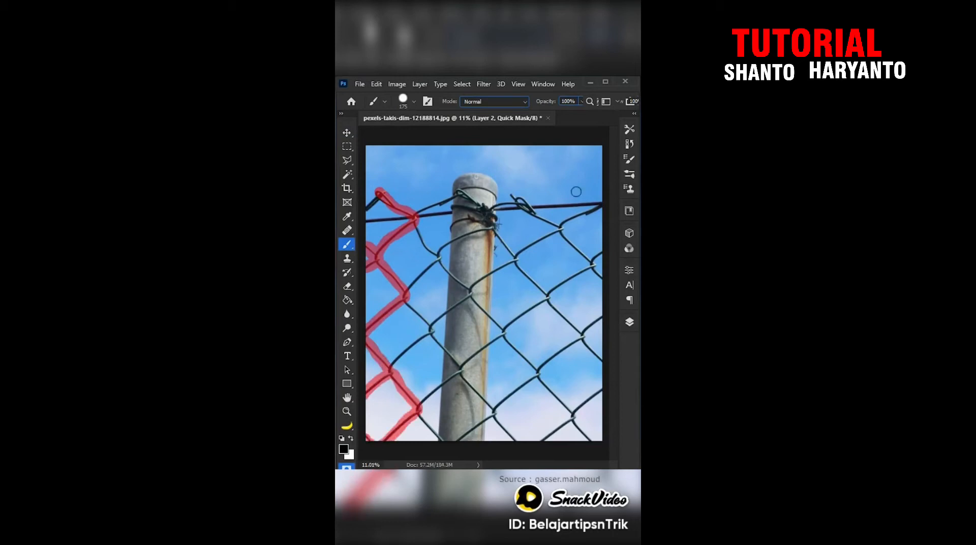
mouse_move(500, 411)
left_mouse_down()
mouse_move(431, 327)
mouse_move(481, 230)
mouse_move(499, 327)
mouse_move(523, 358)
mouse_move(531, 400)
mouse_move(570, 414)
mouse_move(545, 300)
mouse_move(513, 258)
mouse_move(549, 233)
left_mouse_up()
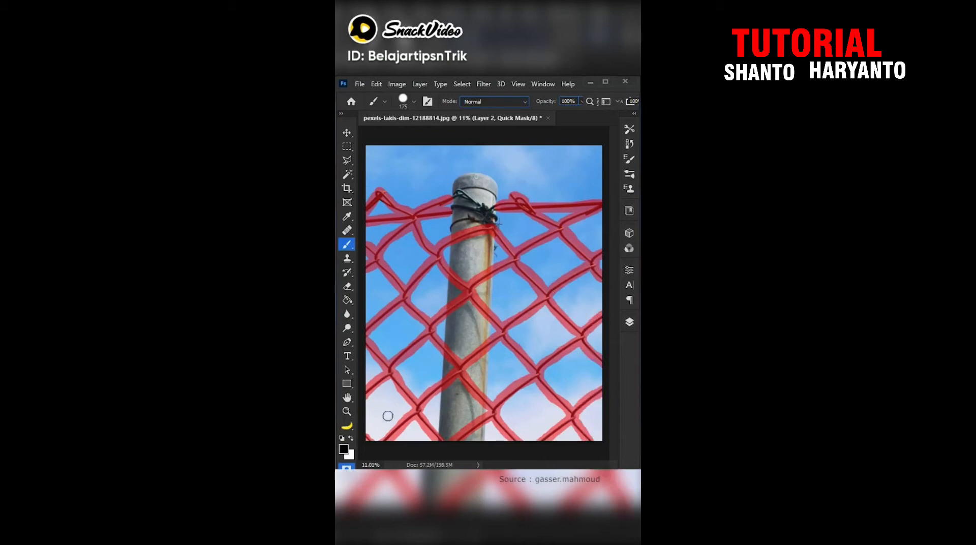
key("q")
key("x")
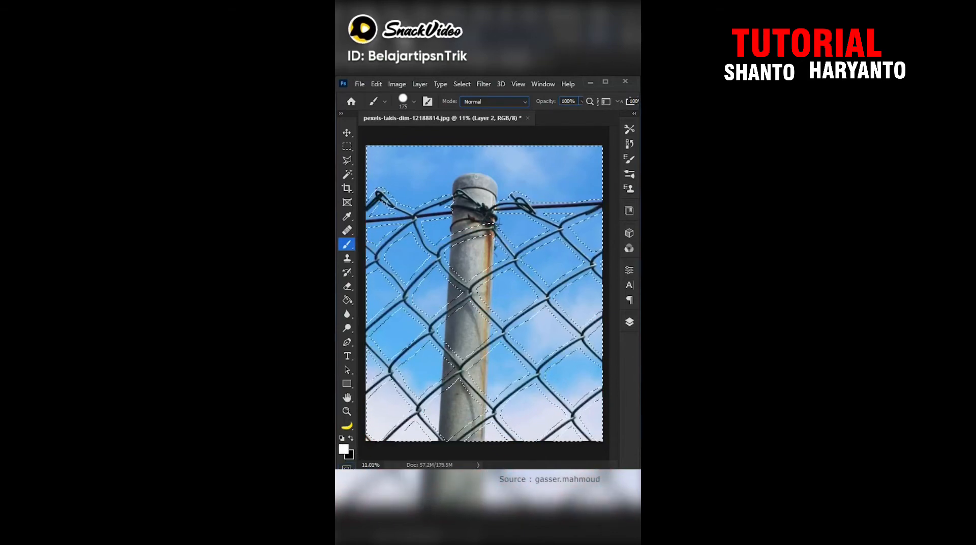
left_click(347, 146)
right_click(407, 219)
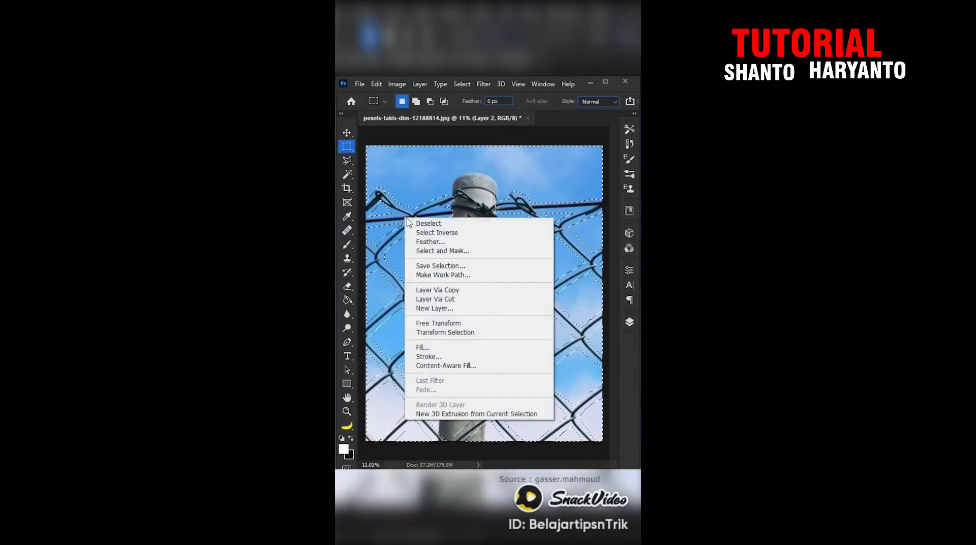
left_click(442, 233)
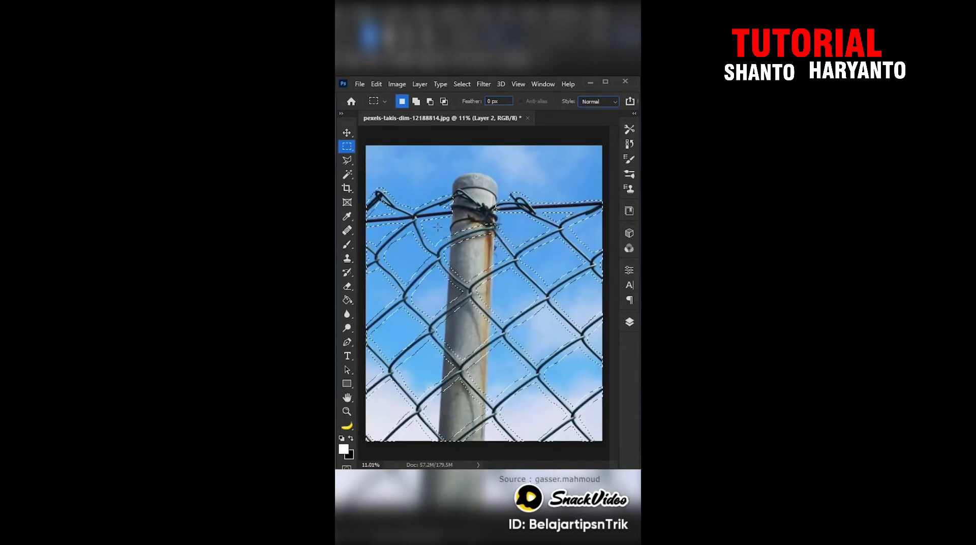
Step: Fill the selected fence wires using Content-Aware in Normal mode at 100% opacity, and clear the selection
right_click(425, 217)
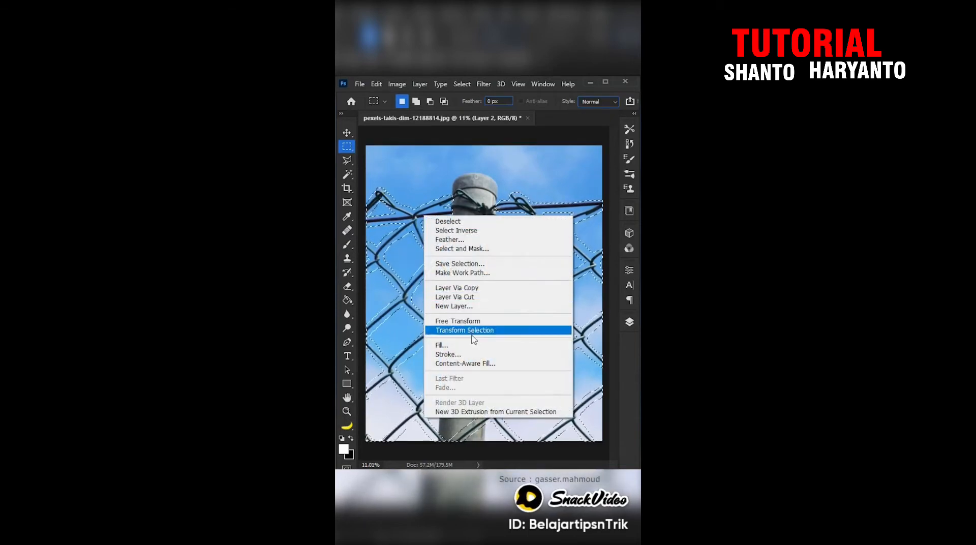
left_click(458, 345)
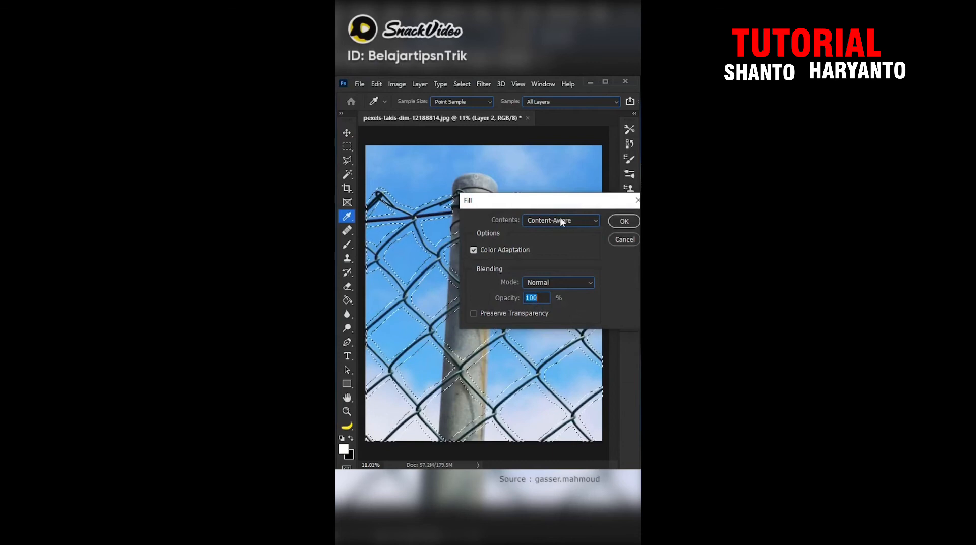
left_click(622, 221)
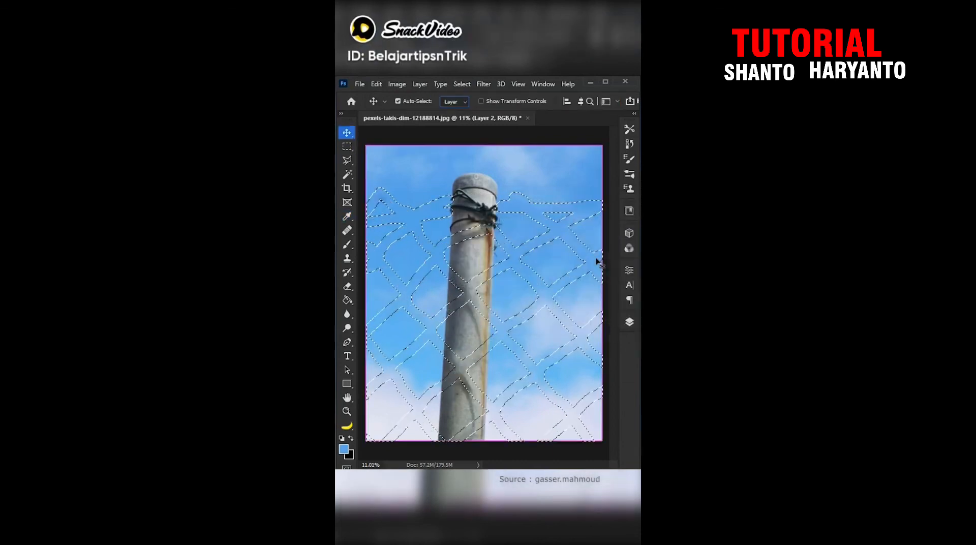
key("ctrl+d")
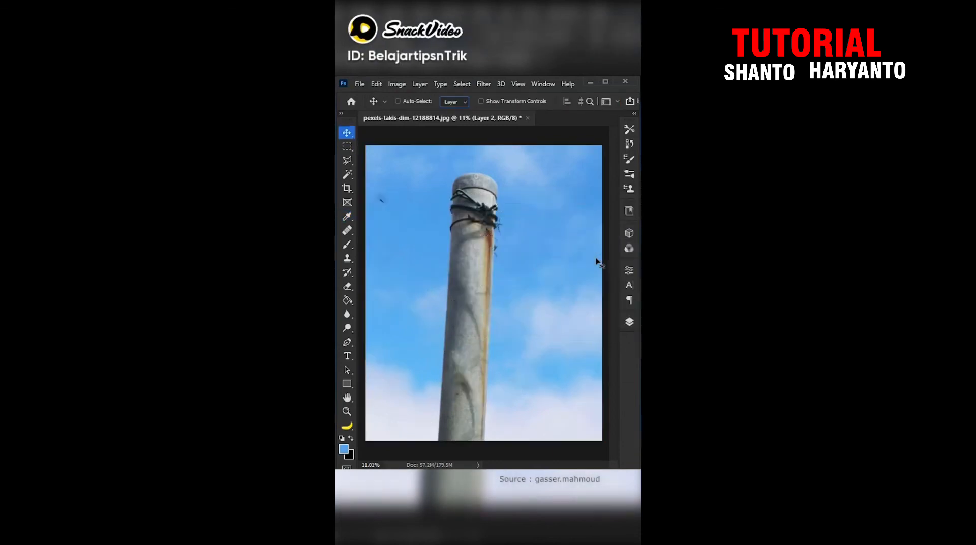
left_click(348, 231)
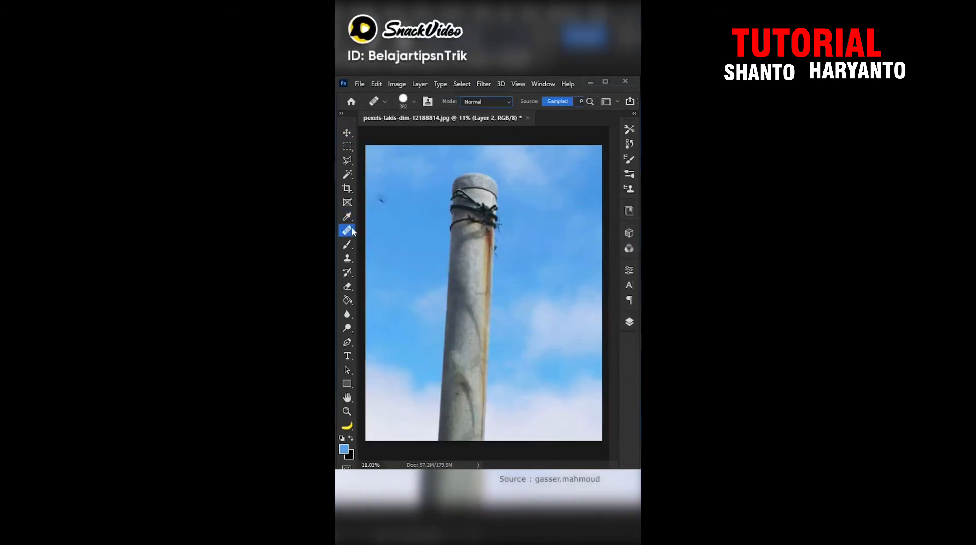
left_click(347, 134)
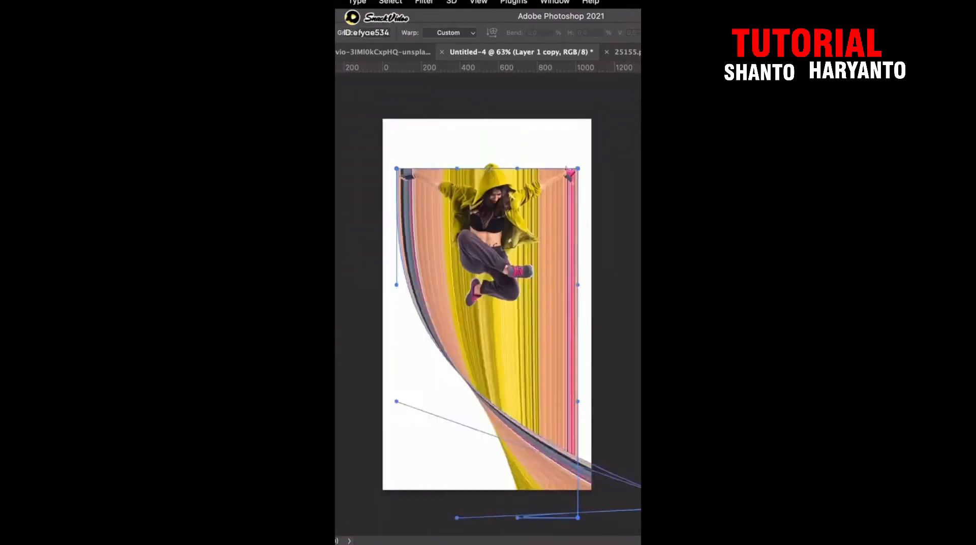
Step: Warp the stretched colour streaks below the jumping woman into a twisting ribbon, and brush a dark shadow around her outstretched arm
left_click_drag(457, 516, 375, 483)
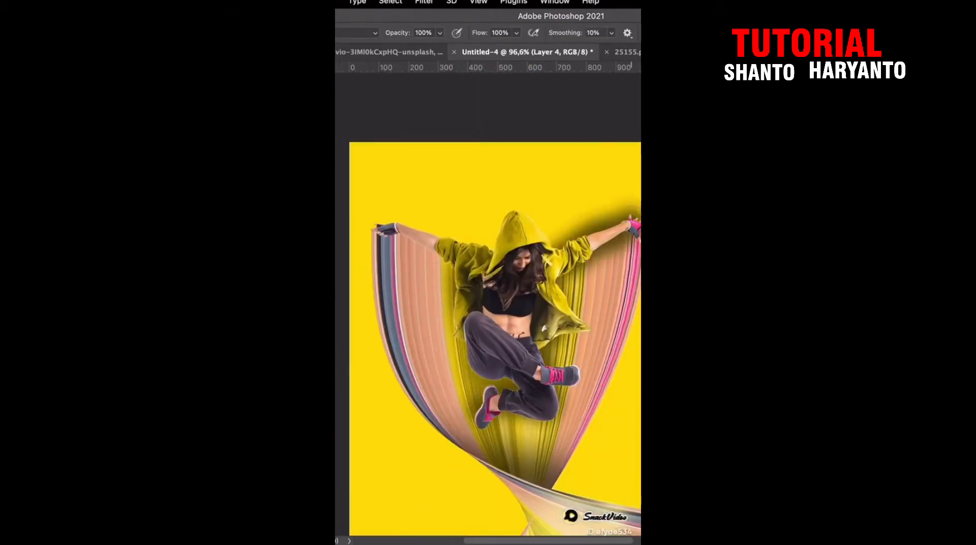
left_click_drag(376, 218, 441, 227)
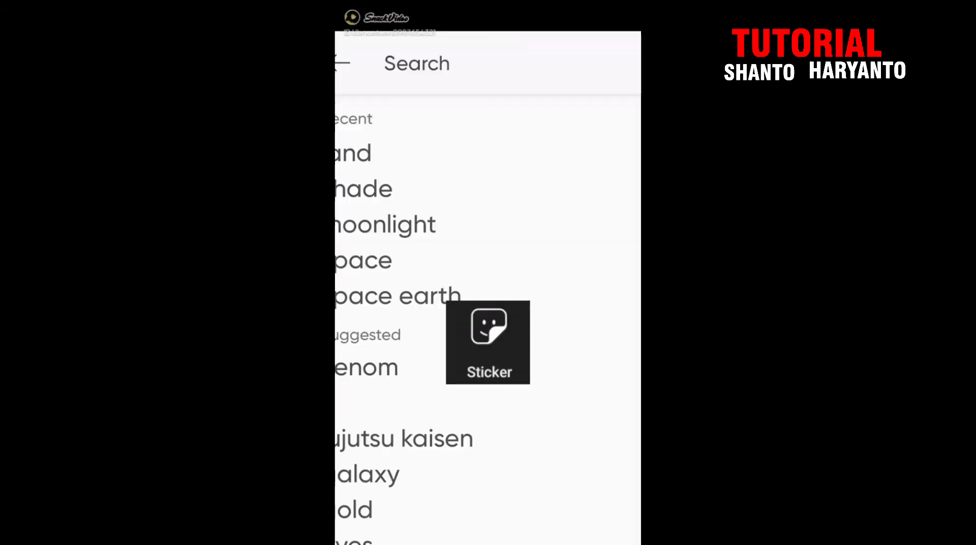
Step: Switch to PicsArt and build the background from space, land and earth stickers, moving the rocks to the lower part of the canvas
type("space")
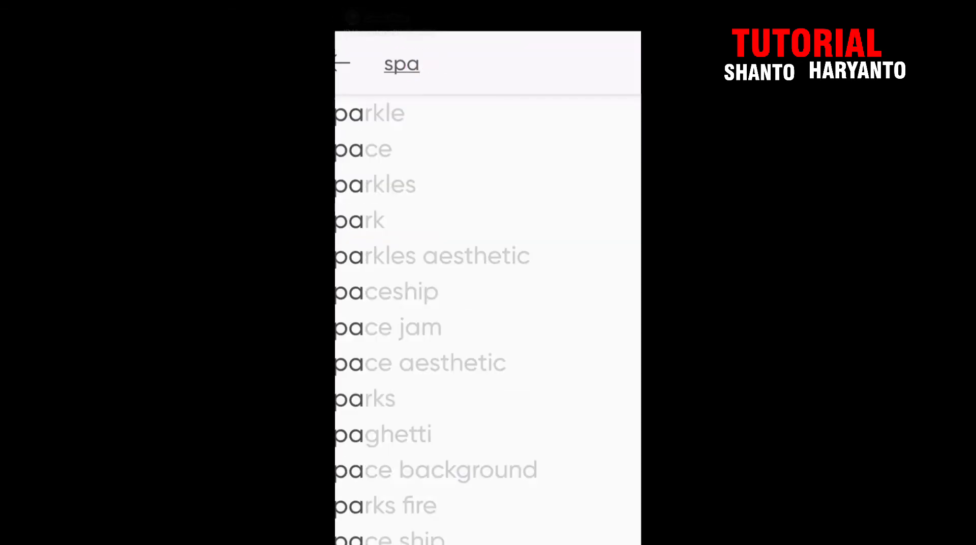
key("Return")
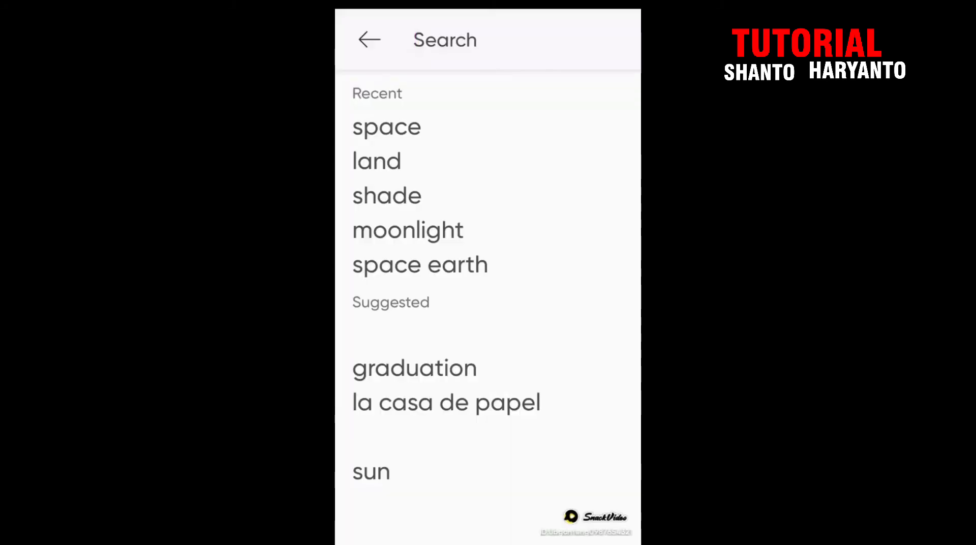
left_click(377, 159)
scroll(490, 351, "up", 2)
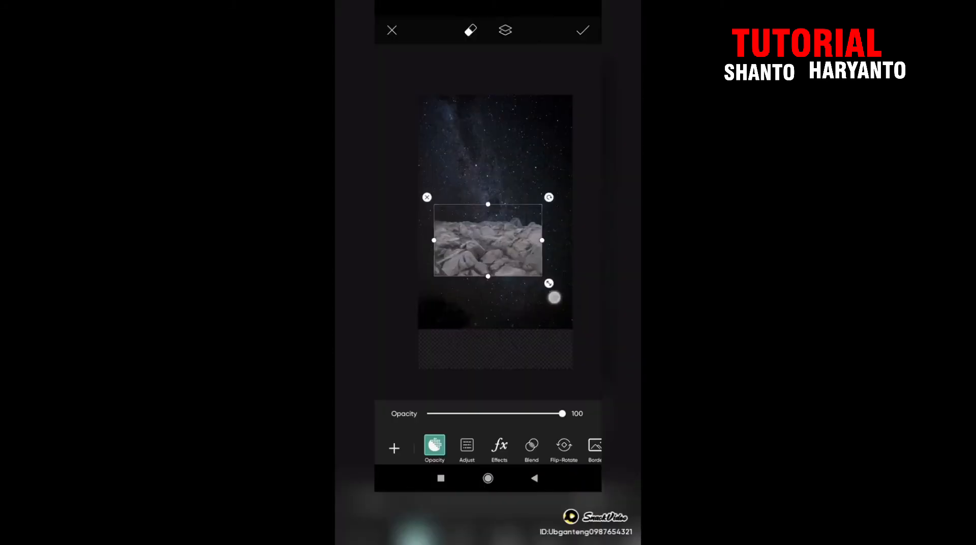
left_click_drag(550, 295, 532, 369)
type("earth")
key("Return")
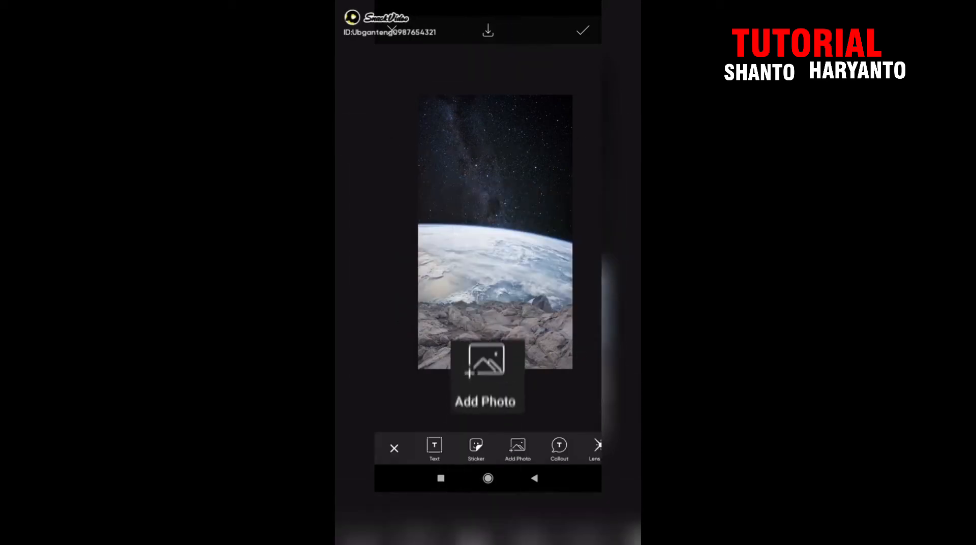
Step: Add the photo of the seated man on the rocks, set the brightness to about -34, and adjust the contrast
left_click(517, 448)
left_click(472, 26)
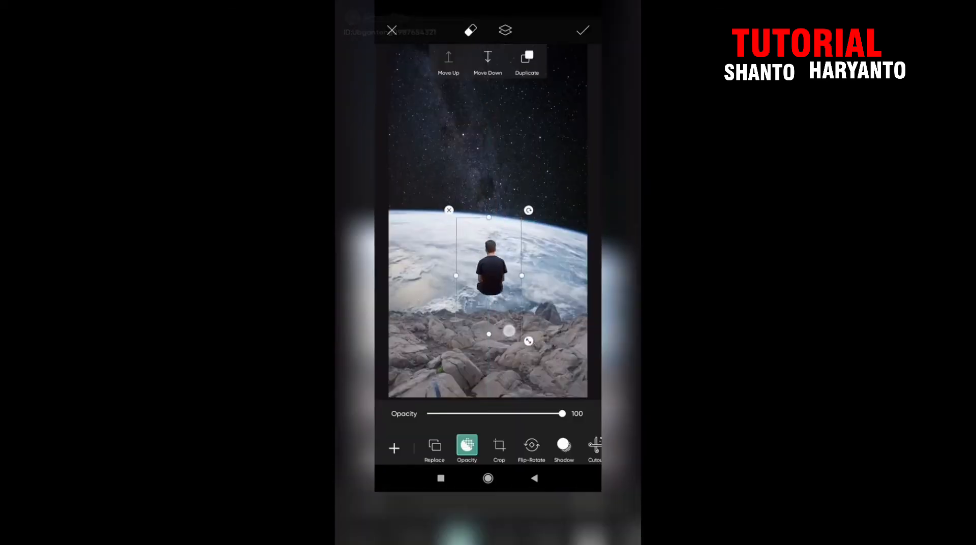
left_click_drag(541, 452, 441, 468)
left_click(527, 447)
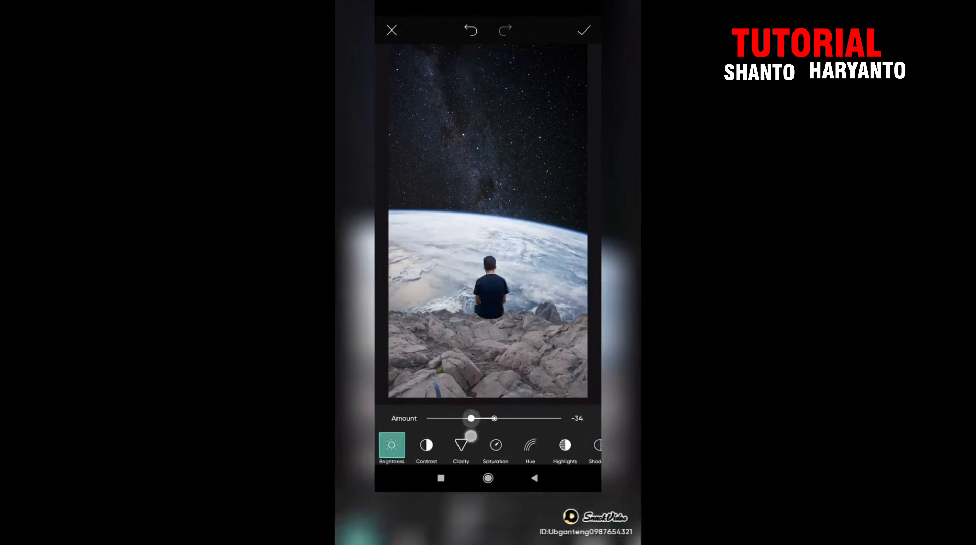
left_click(426, 444)
left_click_drag(495, 419, 481, 444)
left_click(496, 445)
Step: Add a moon sticker from a moonlight search with Screen blending, and position it in the sky
type("moonlight")
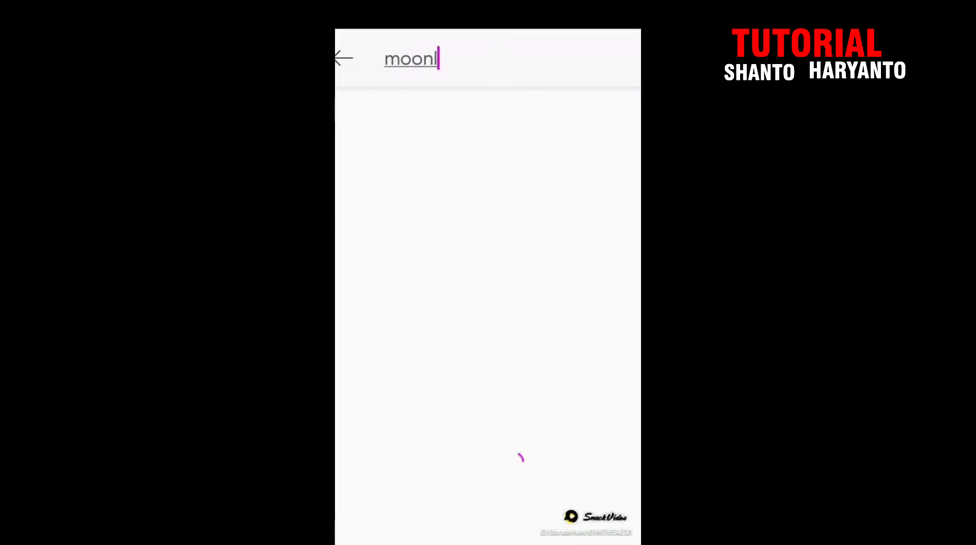
key("Return")
left_click(414, 252)
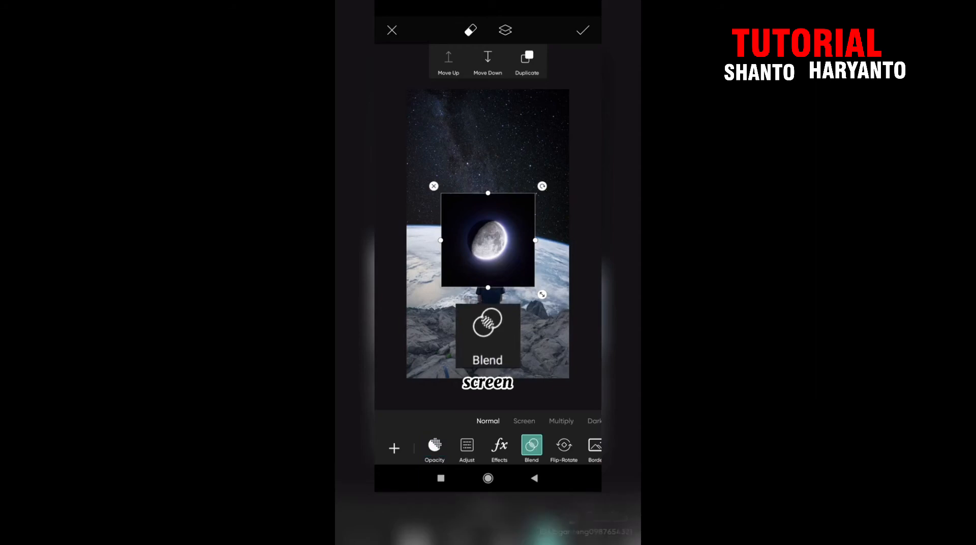
left_click_drag(564, 228, 589, 132)
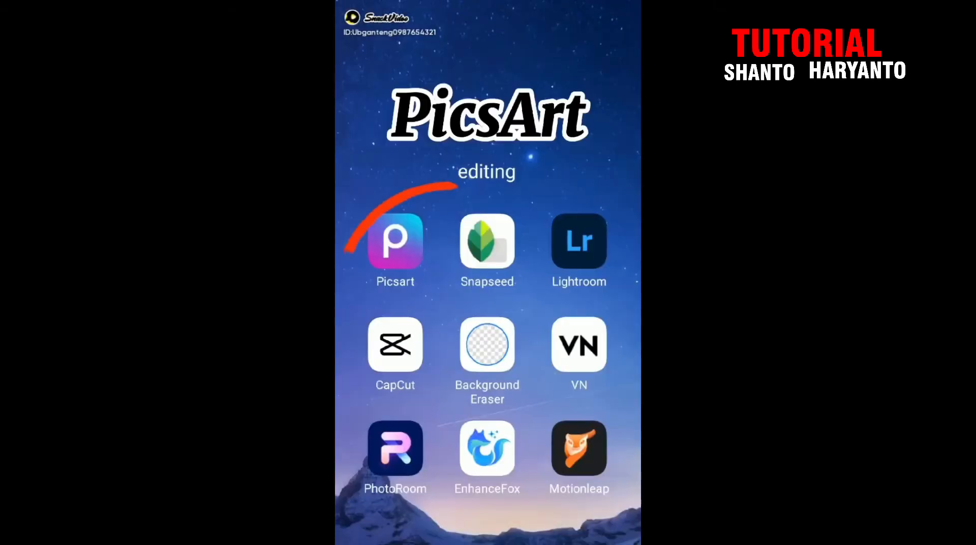
Step: Add stickers from searches for bomb, smoke and milkyway to the photo of the standing man
left_click(542, 447)
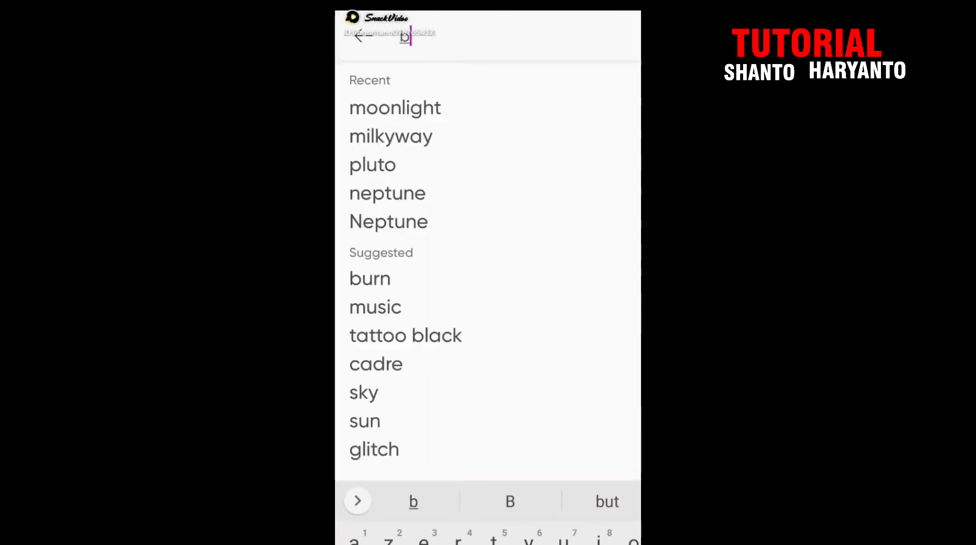
type("omb")
key("Return")
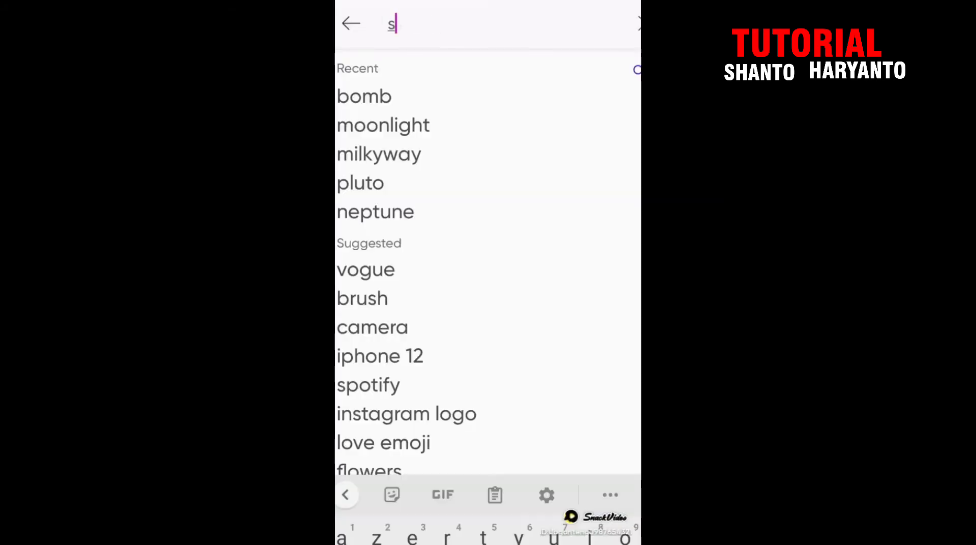
type("smoke")
key("Return")
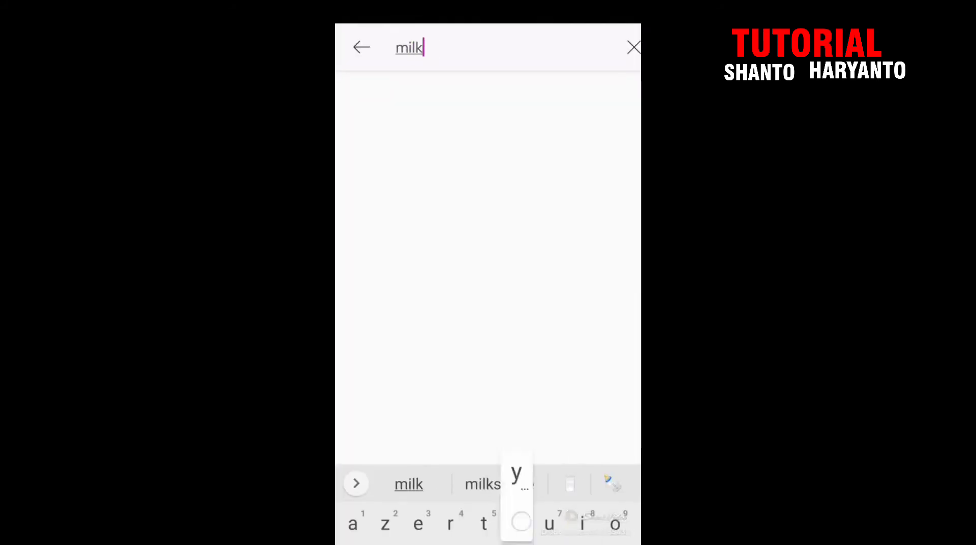
type("yway")
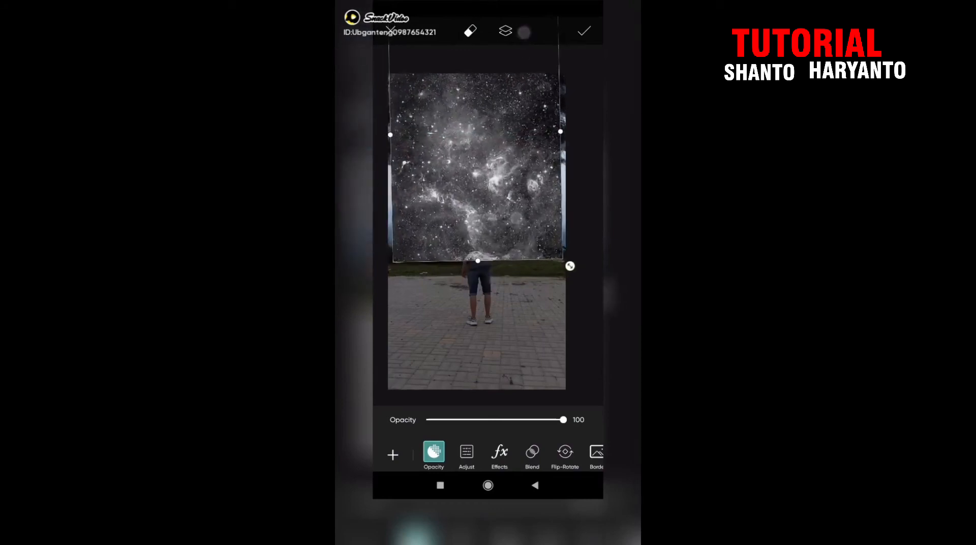
Step: Move the milky way sticker down behind the smoke ring, lower its opacity, and erase the parts extending outside the ring
left_click(505, 30)
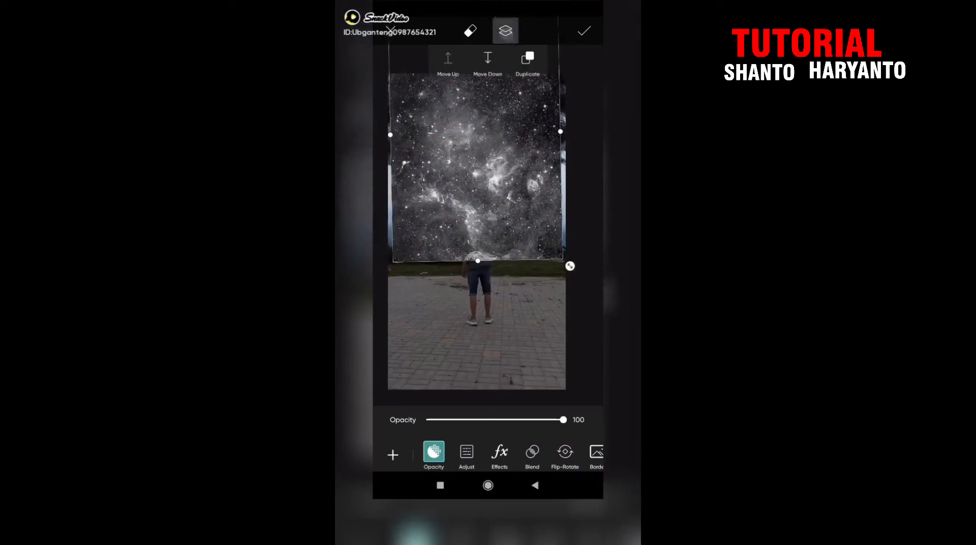
left_click(488, 62)
left_click(488, 62)
left_click_drag(563, 419, 495, 419)
left_click(470, 30)
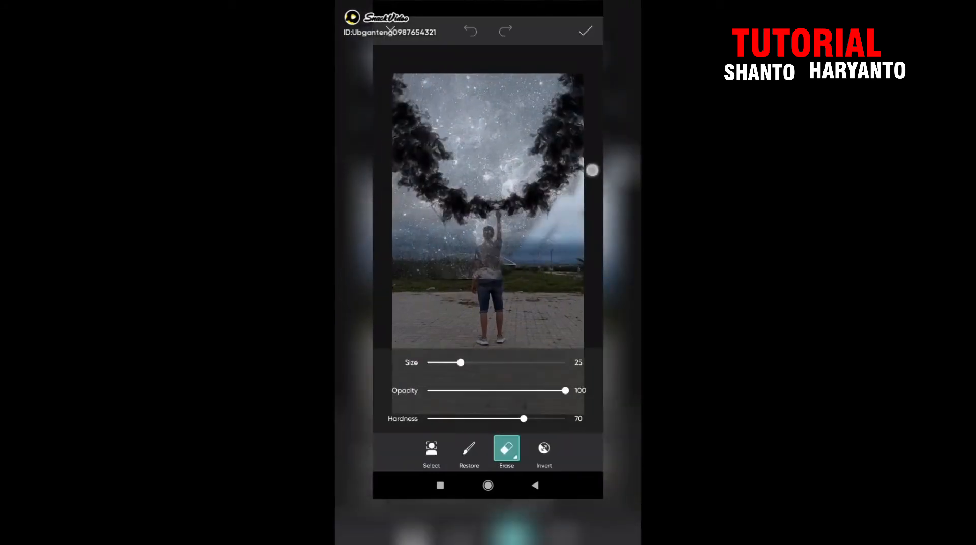
left_click_drag(445, 215, 399, 281)
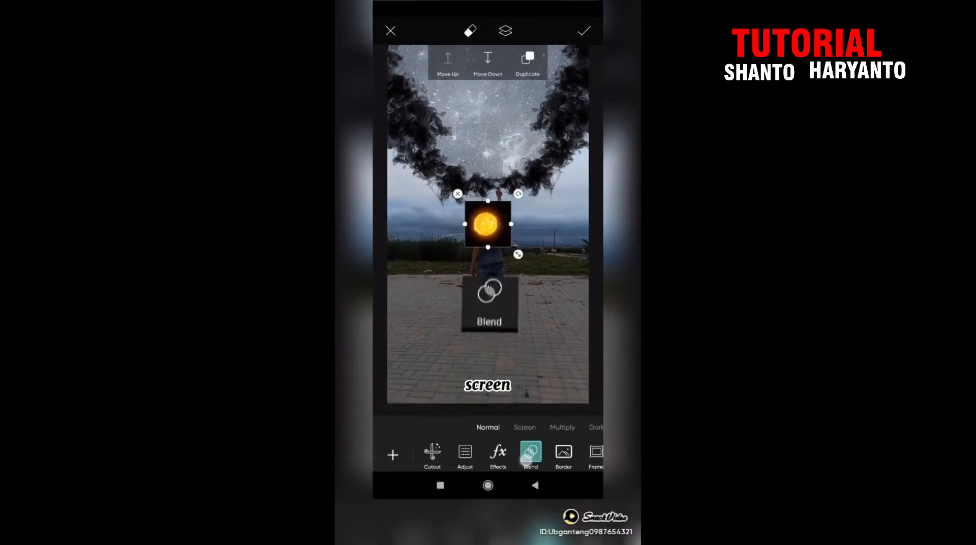
Step: Set the sun sticker's blend mode to Screen, and search the sticker library for planets
left_click(525, 428)
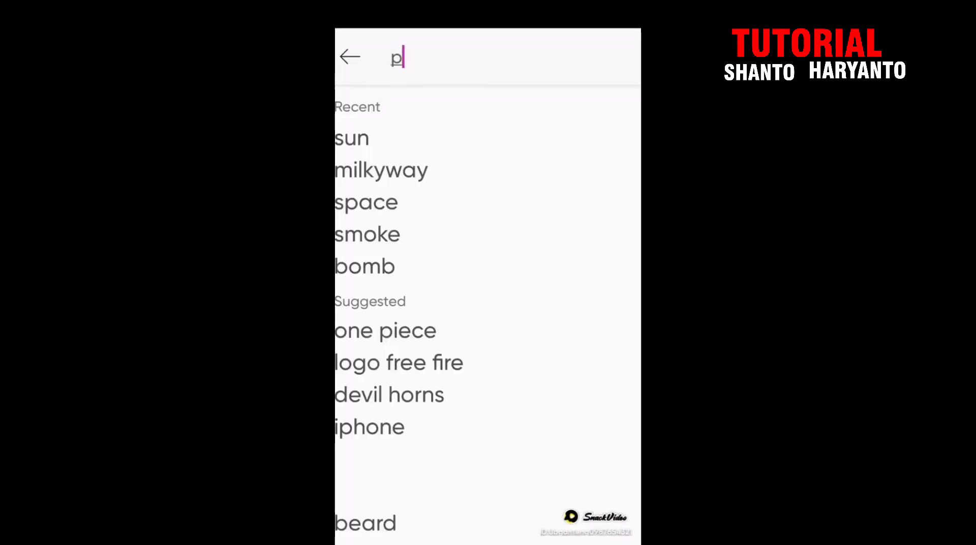
type("lanets")
key("Return")
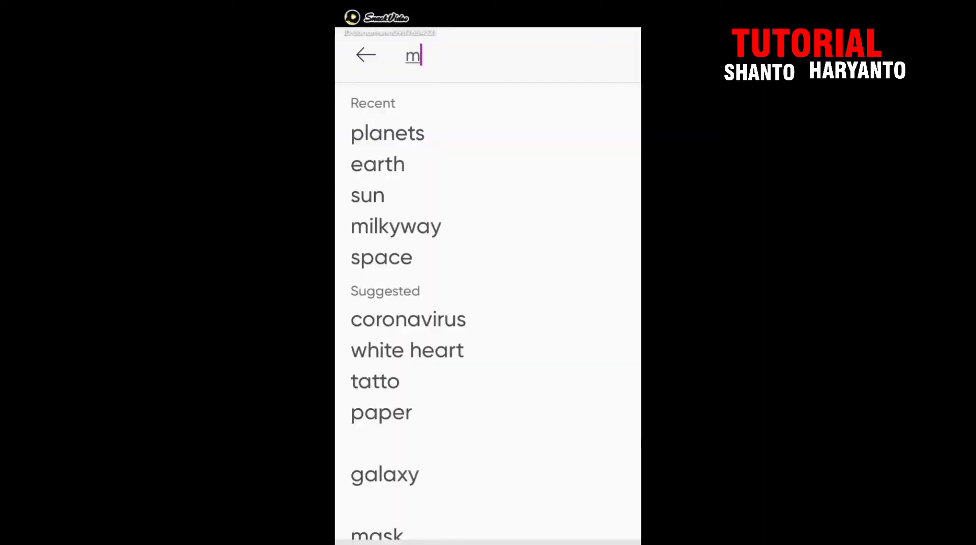
Step: Search the sticker library for milkyway and pick a sticker from the results
type("ilkyway")
key("Return")
left_click(397, 110)
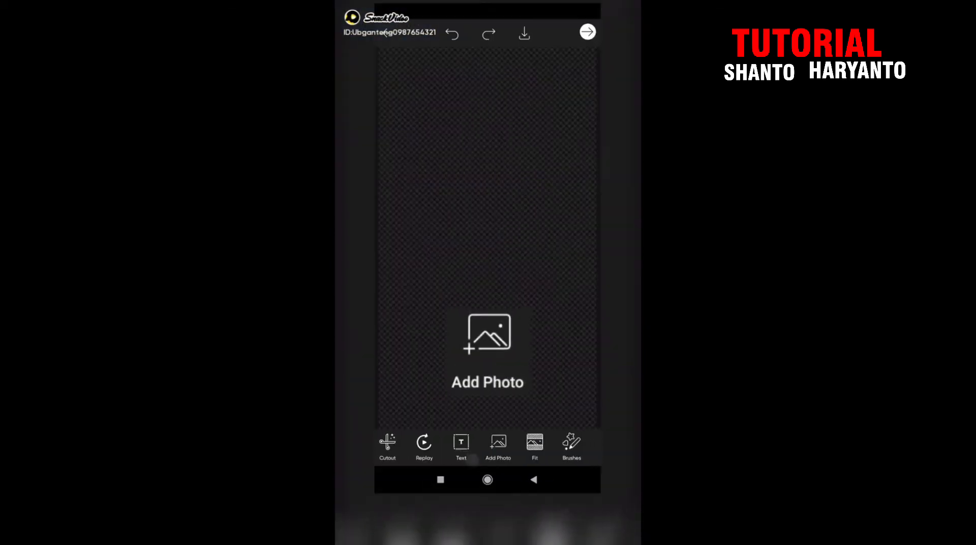
Step: Add the beach sunset photo to the blank canvas and enlarge it to fill the canvas
left_click(501, 447)
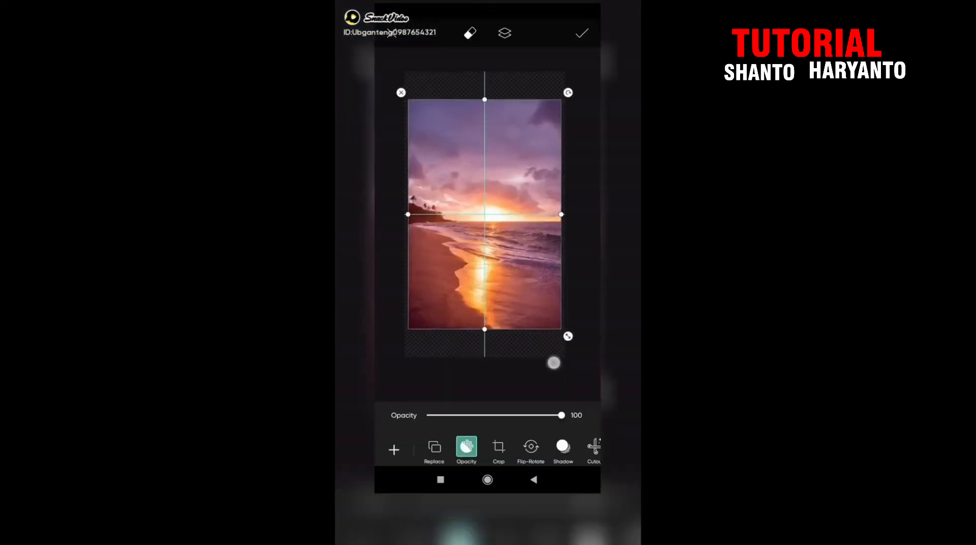
left_click_drag(554, 360, 588, 371)
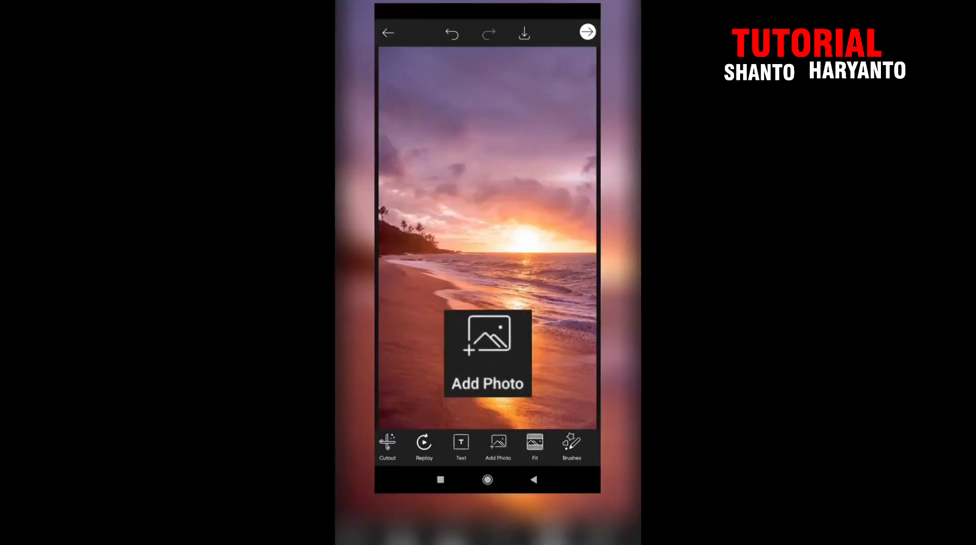
Step: Add the floating man's photo above the beach and adjust its saturation and tone to match the sunset
left_click(505, 447)
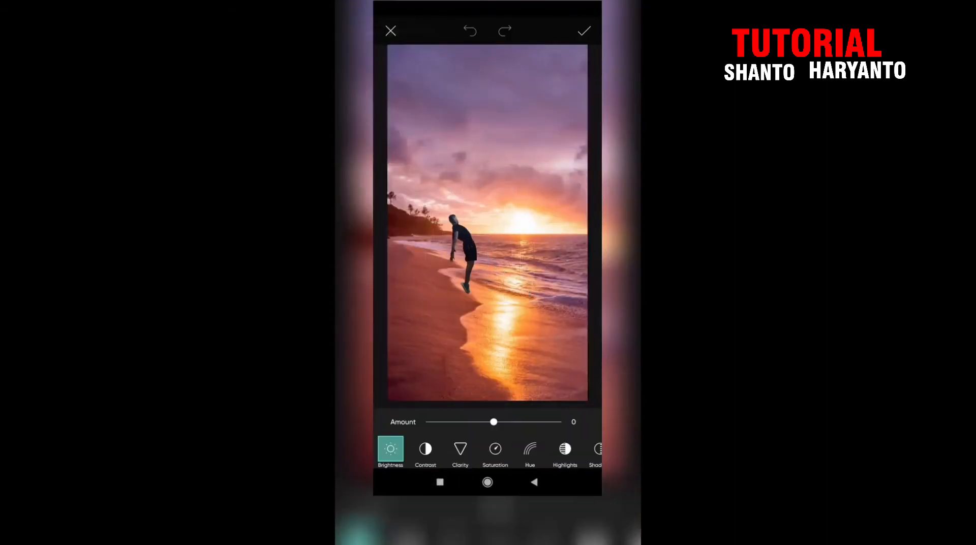
left_click(495, 449)
left_click_drag(559, 449, 508, 450)
left_click(584, 449)
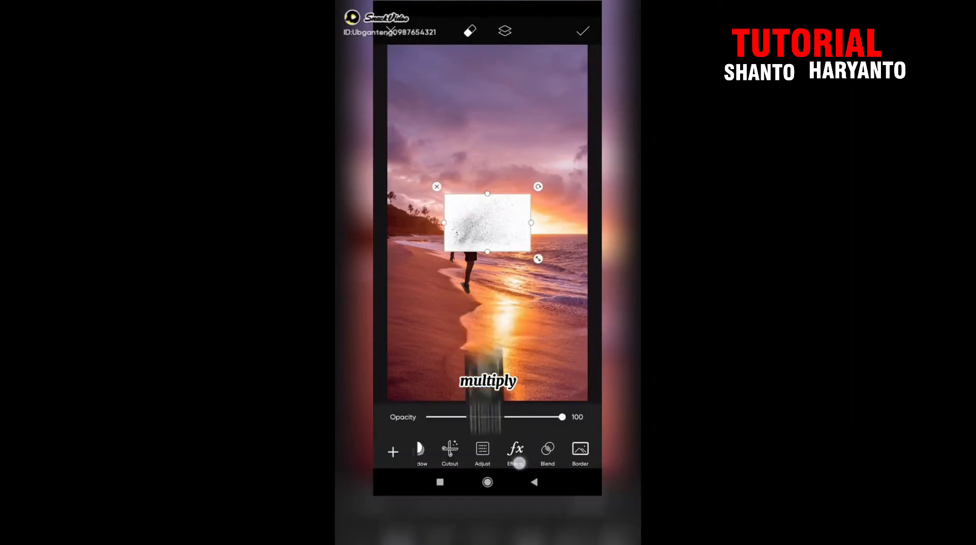
Step: Set the particle and butterfly stickers to Multiply blending, and search the sticker library for shade
left_click(531, 450)
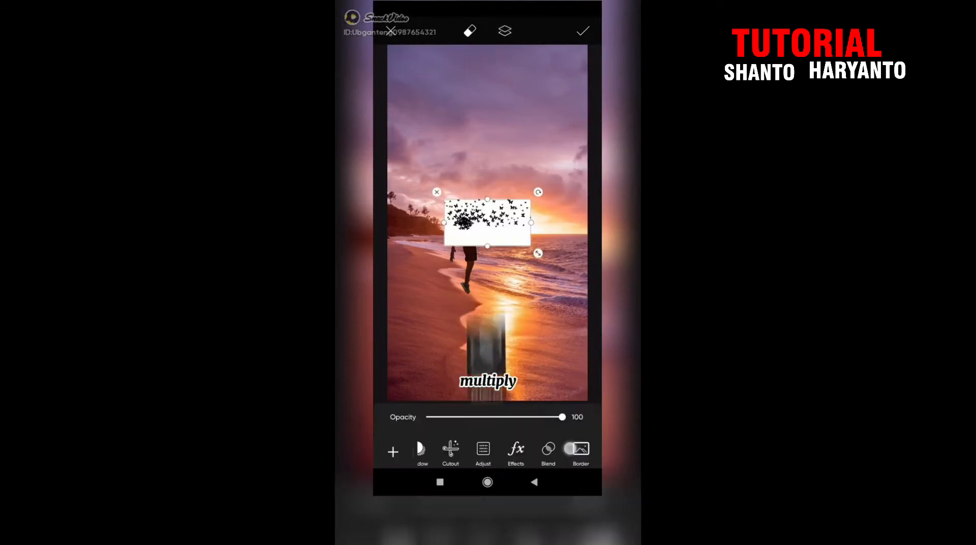
left_click(548, 448)
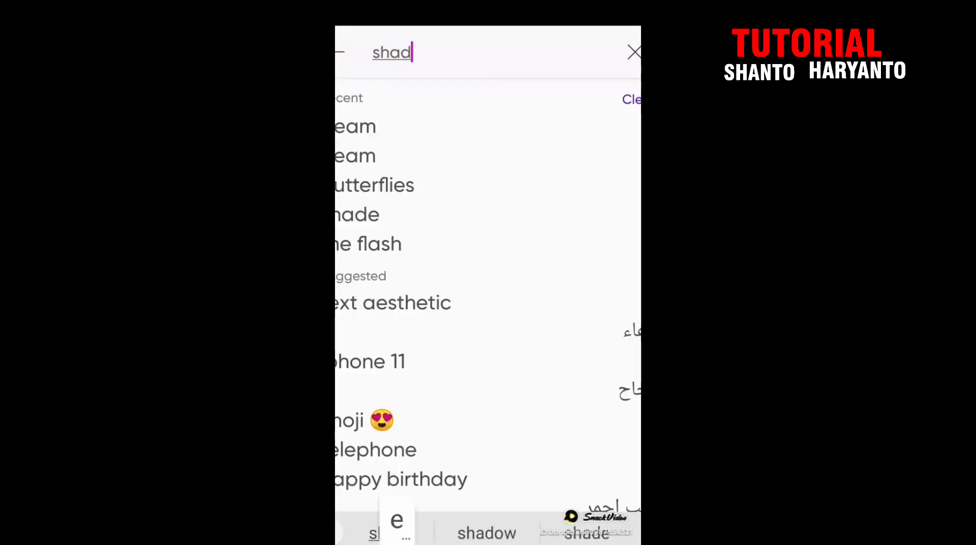
type("e")
key("Return")
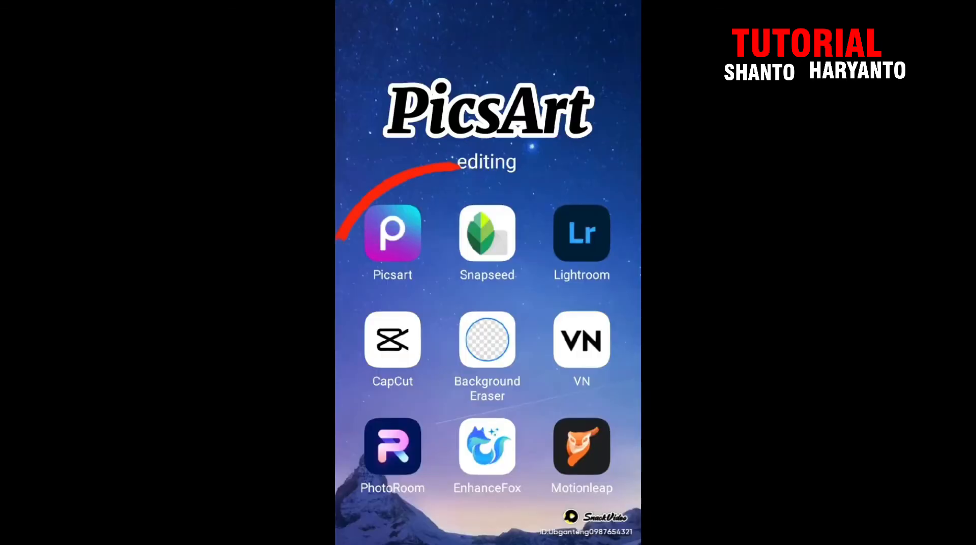
Step: Overlay the empty-room photo, invert its eraser mask, and restore it over the hand and arm holding the teapot
left_click(515, 460)
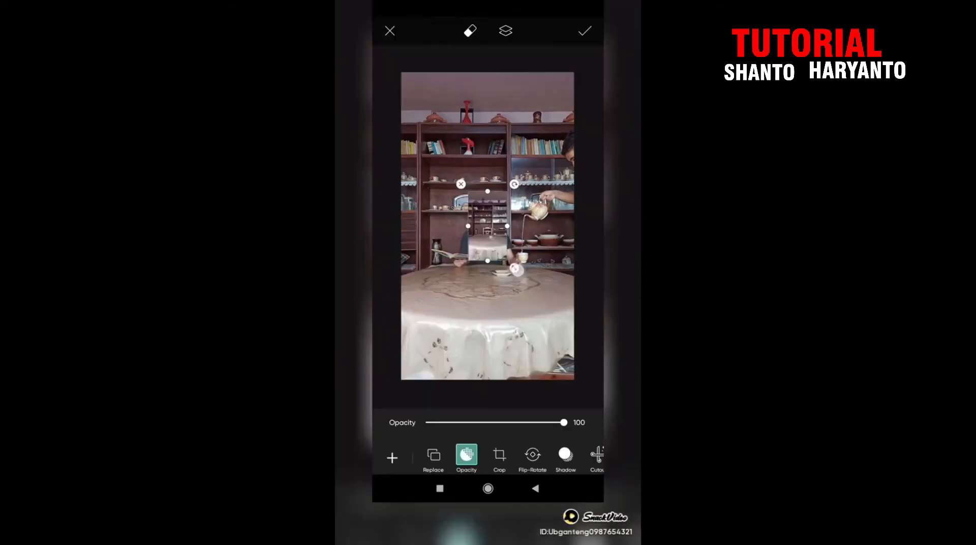
left_click(470, 31)
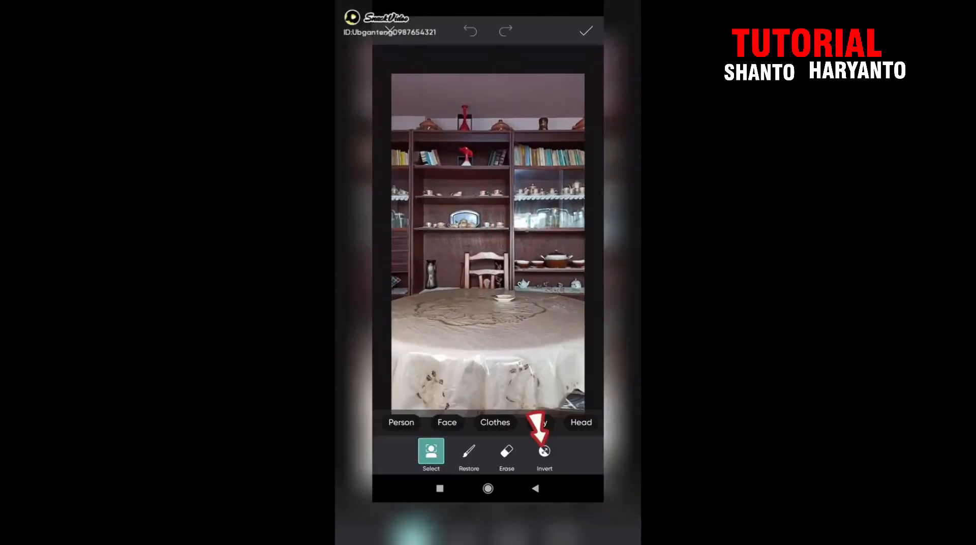
left_click(544, 451)
left_click(469, 451)
scroll(567, 183, "up", 3)
scroll(567, 183, "up", 5)
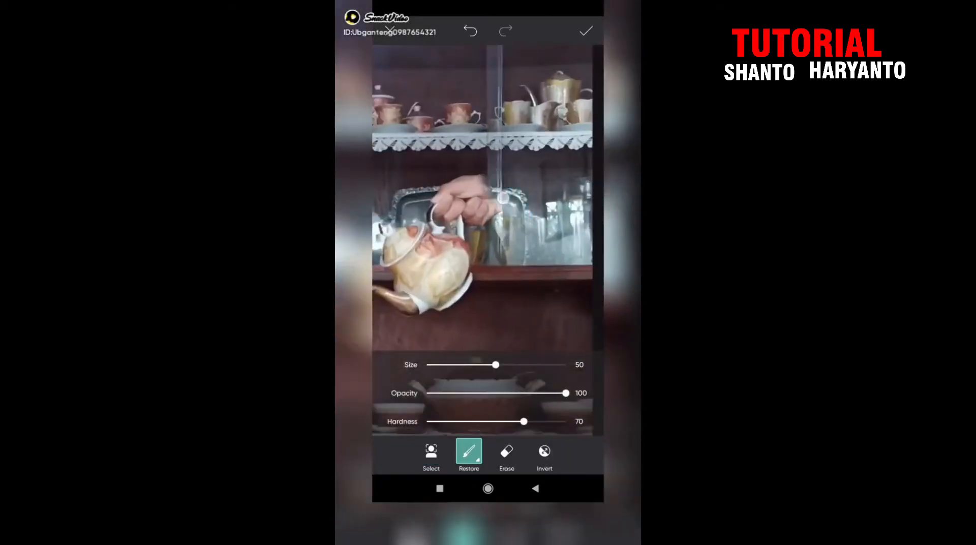
scroll(488, 198, "down", 3)
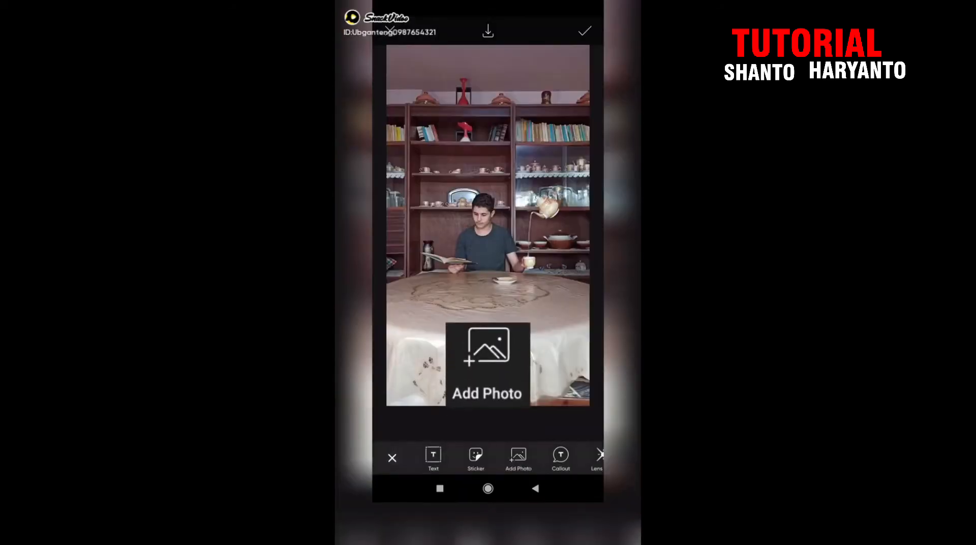
Step: Add the teapot photo at 67% opacity, align it over the pouring teapot, and clean up the handles with Restore and Erase
left_click(519, 455)
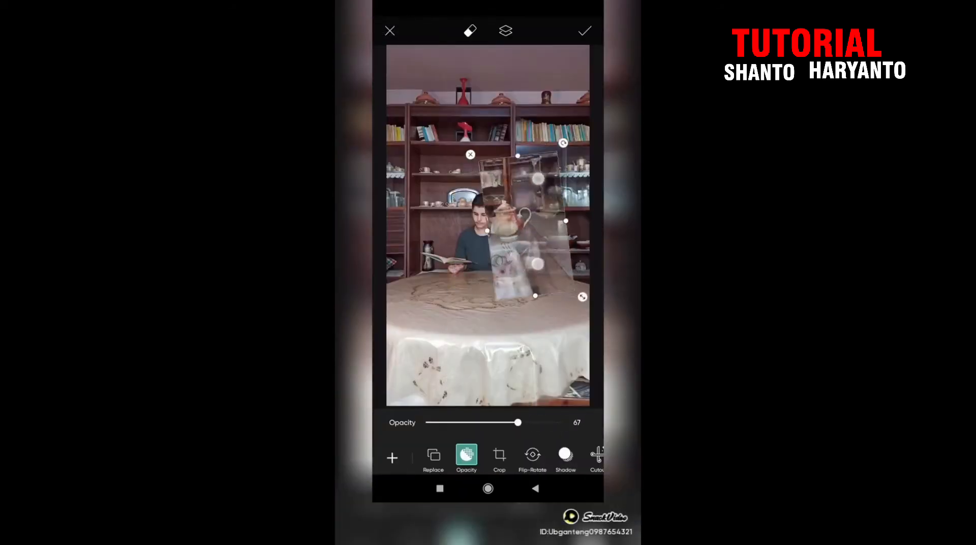
left_click_drag(538, 263, 565, 228)
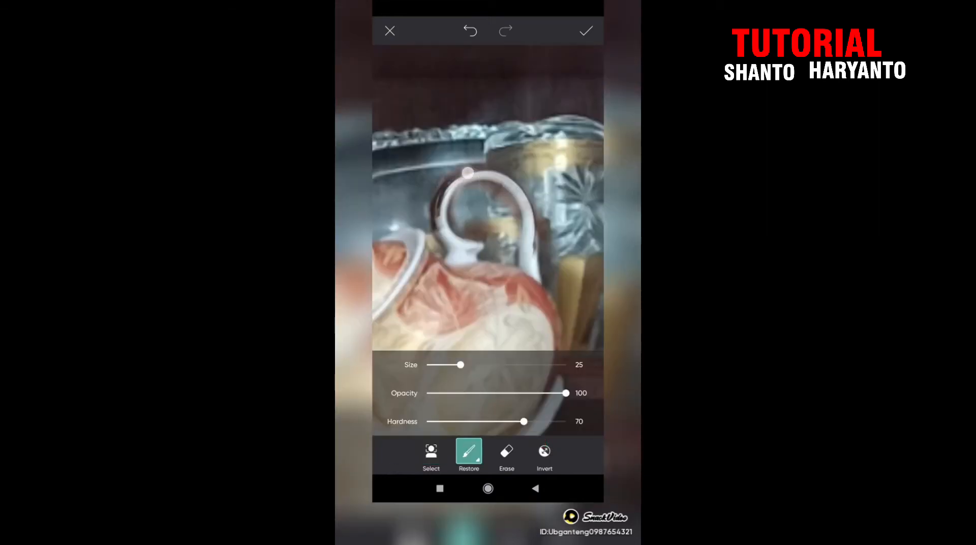
scroll(488, 198, "down", 3)
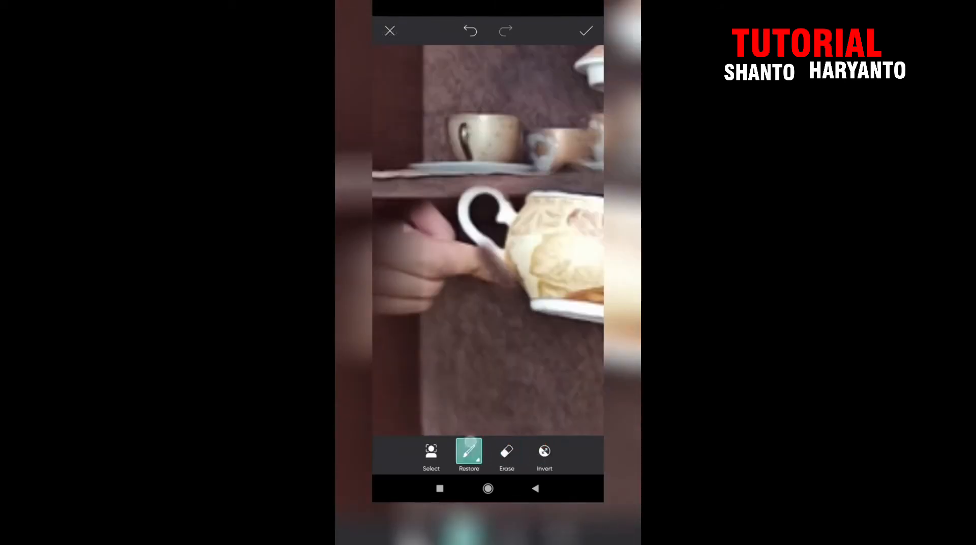
left_click(507, 451)
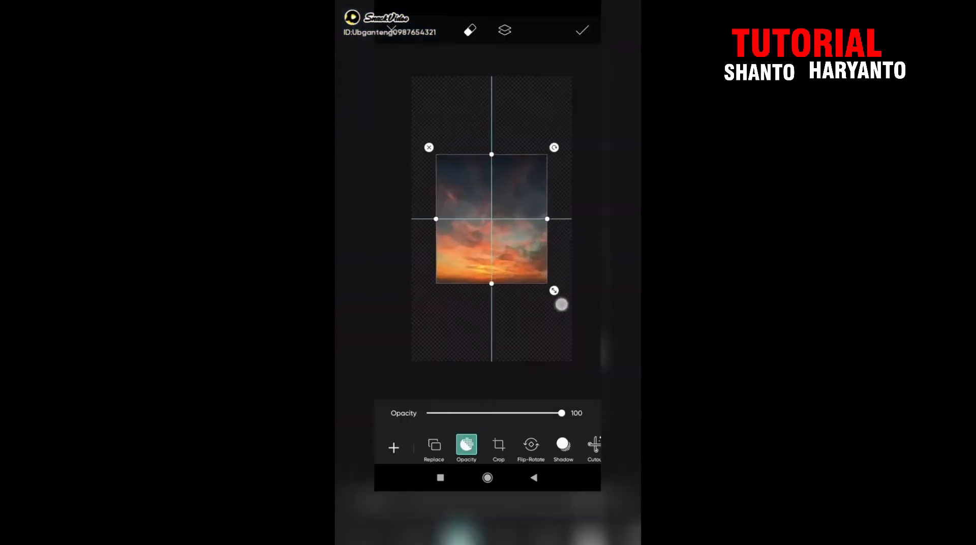
Step: Enlarge the sunset sky photo to the canvas width, and duplicate and flip it to mirror the sky below
left_click_drag(560, 302, 577, 305)
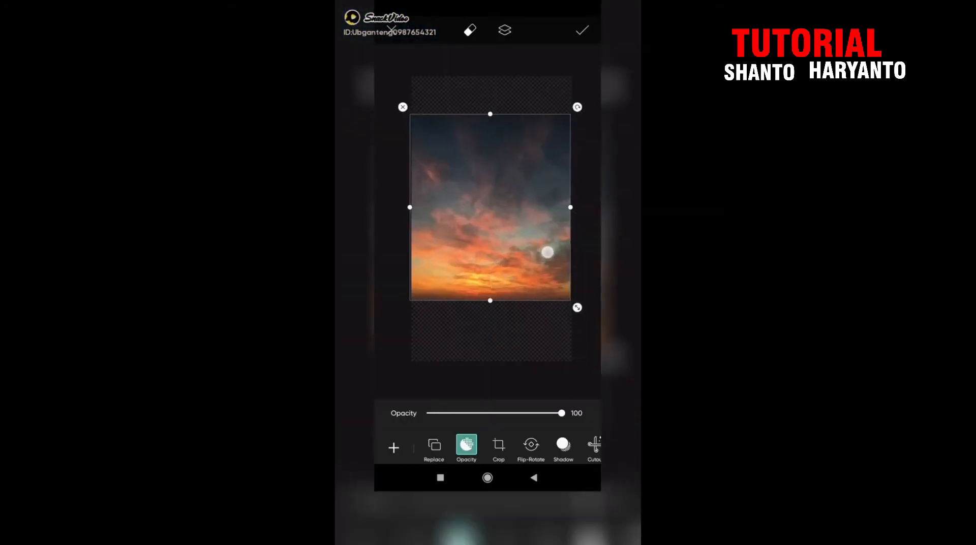
left_click(505, 31)
left_click(531, 448)
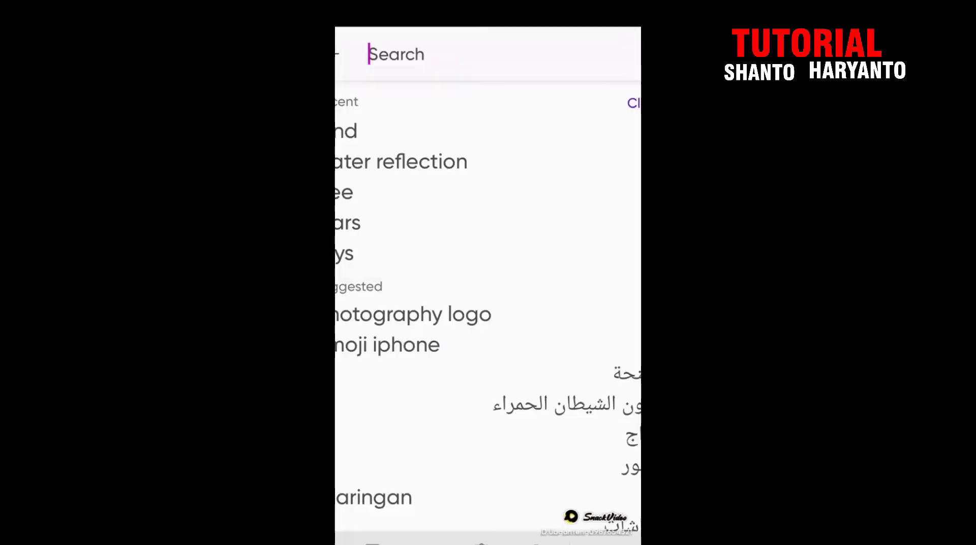
Step: Add a dark grass silhouette sticker from a sticker search and position it along the horizon
type("d")
key("Return")
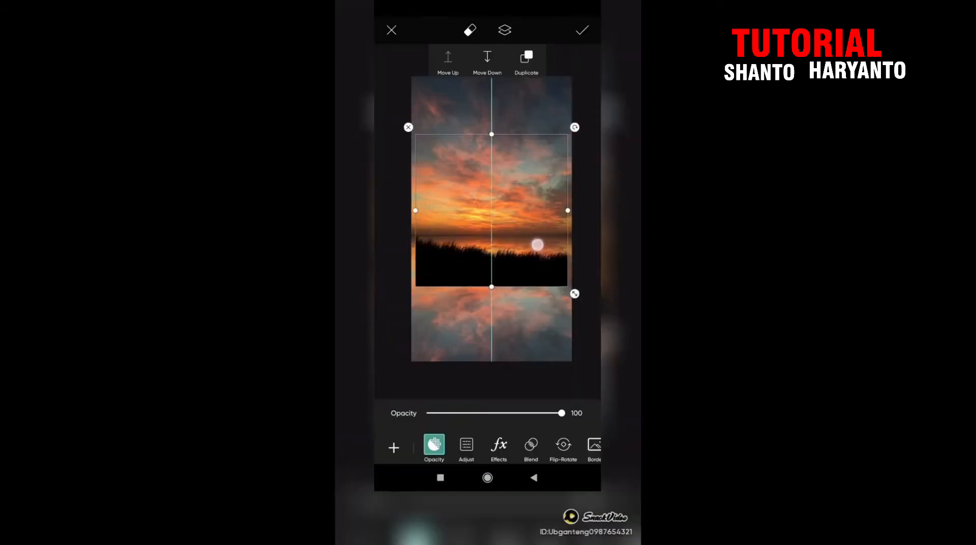
left_click_drag(526, 322, 527, 359)
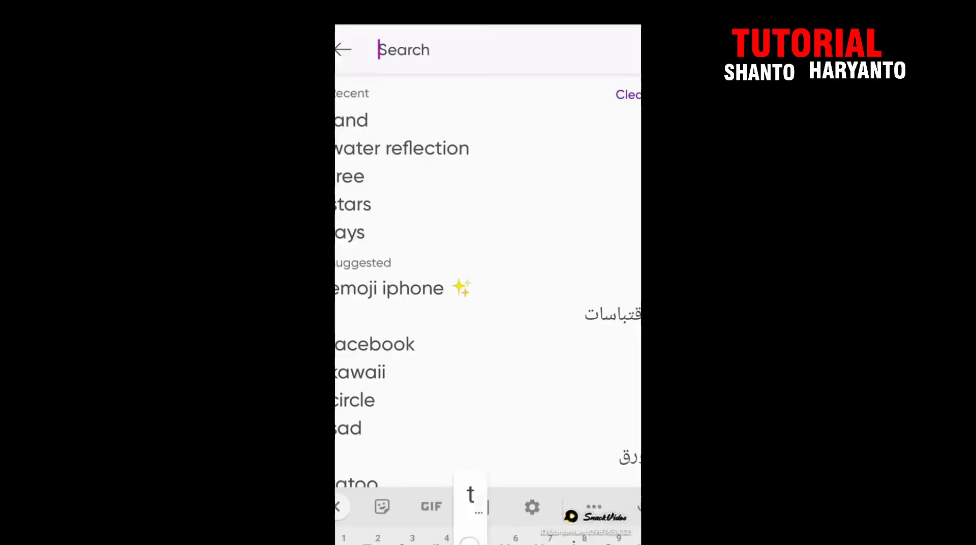
Step: Add a tree sticker from a tree search beside the man, and place a flipped copy in the reflection
type("tree")
key("Return")
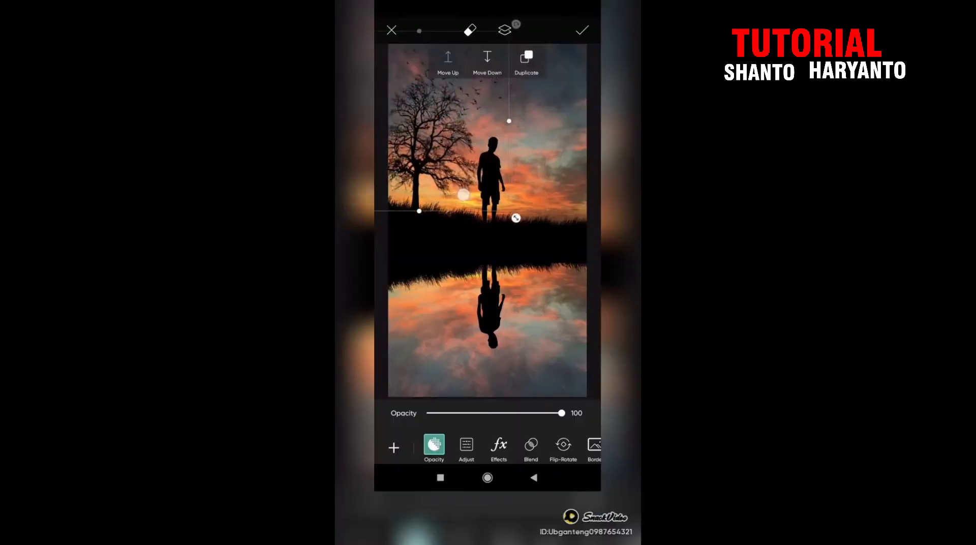
left_click_drag(457, 305, 456, 374)
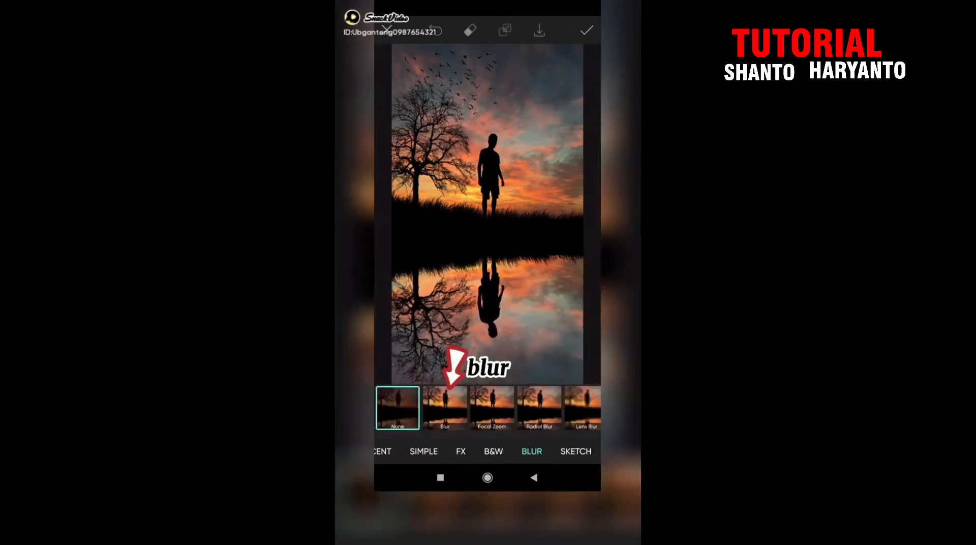
Step: Apply the Blur effect and erase it from the upper scene so only the reflection is blurred
left_click(447, 407)
left_click_drag(452, 195, 539, 195)
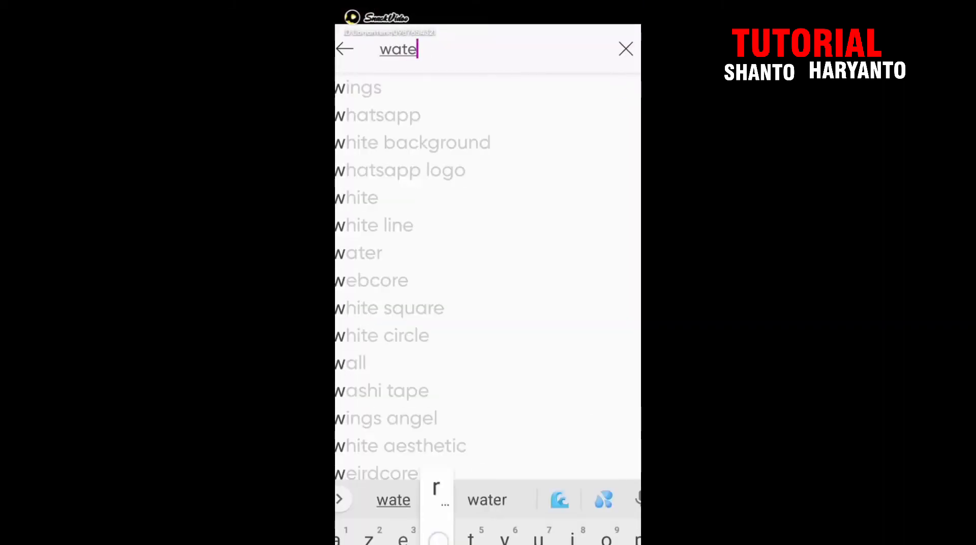
Step: Add a water reflection sticker over the man's legs and set its blend mode to Multiply
type("r ref")
key("Return")
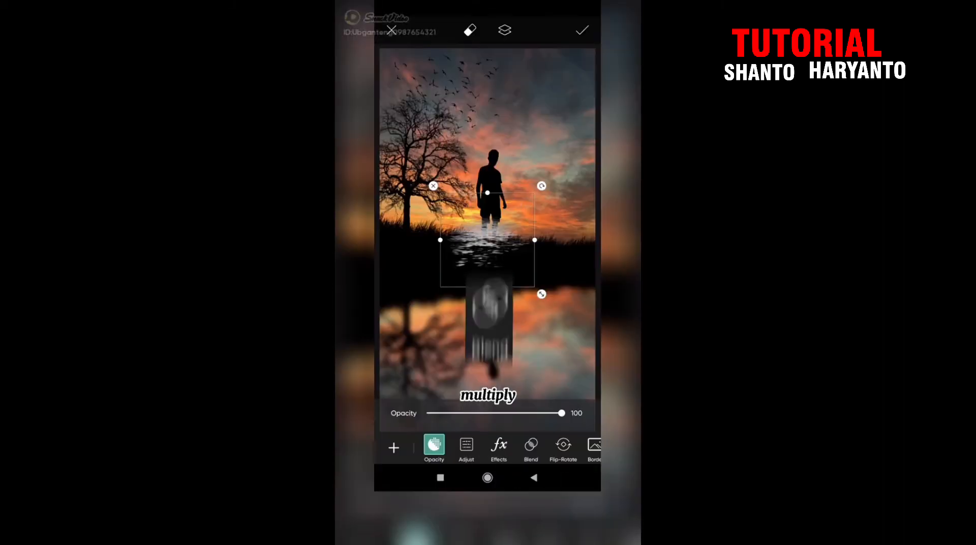
left_click(531, 448)
left_click(567, 425)
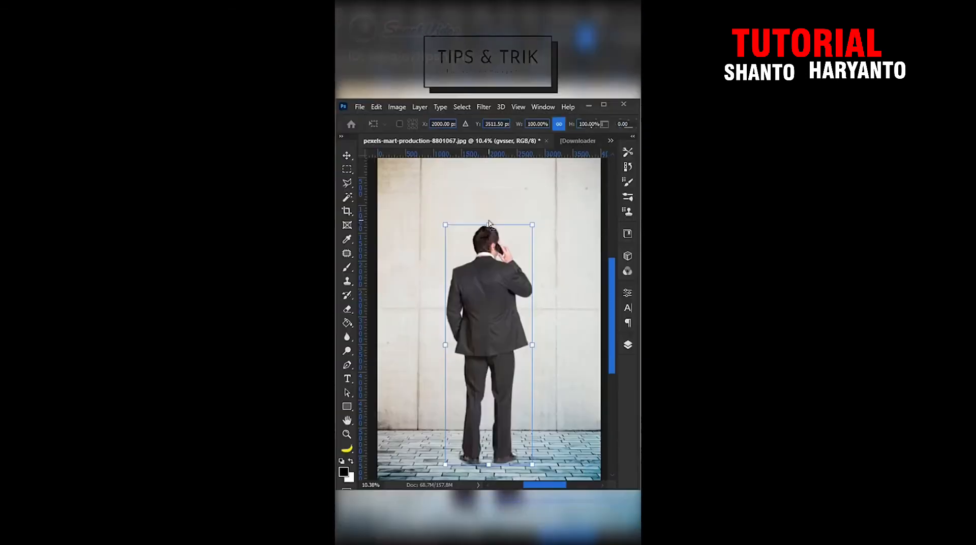
Step: In Photoshop, duplicate the cut-out businessman's layer and select the lower copy
left_click_drag(489, 225, 418, 347)
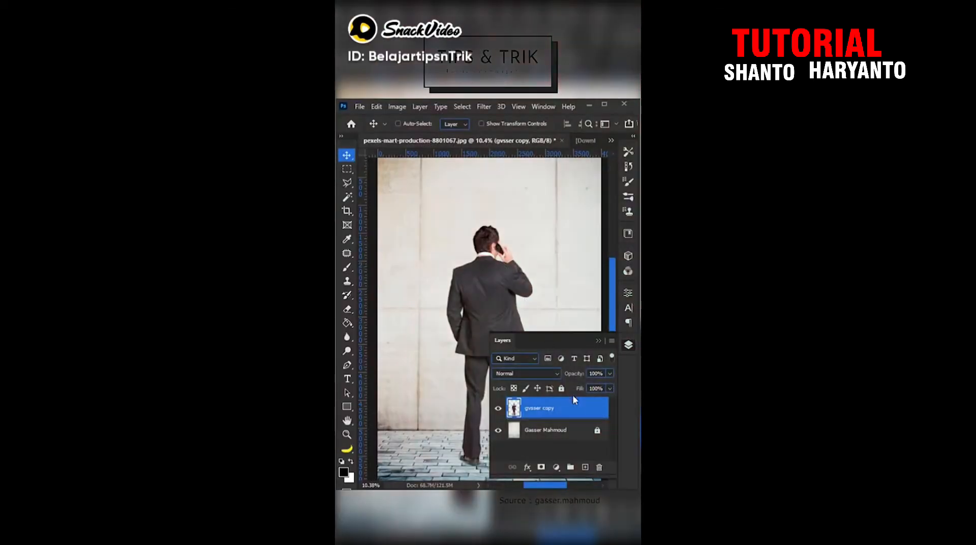
left_click_drag(580, 408, 586, 467)
left_click(552, 433)
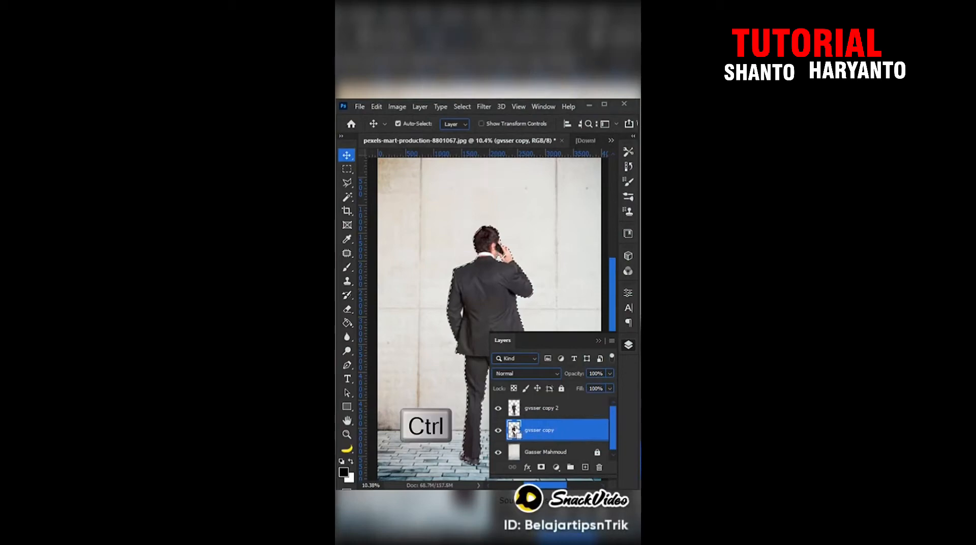
Step: Fill the businessman's outline on the lower copy with black at 100% opacity in Normal mode, and deselect it
left_click(379, 107)
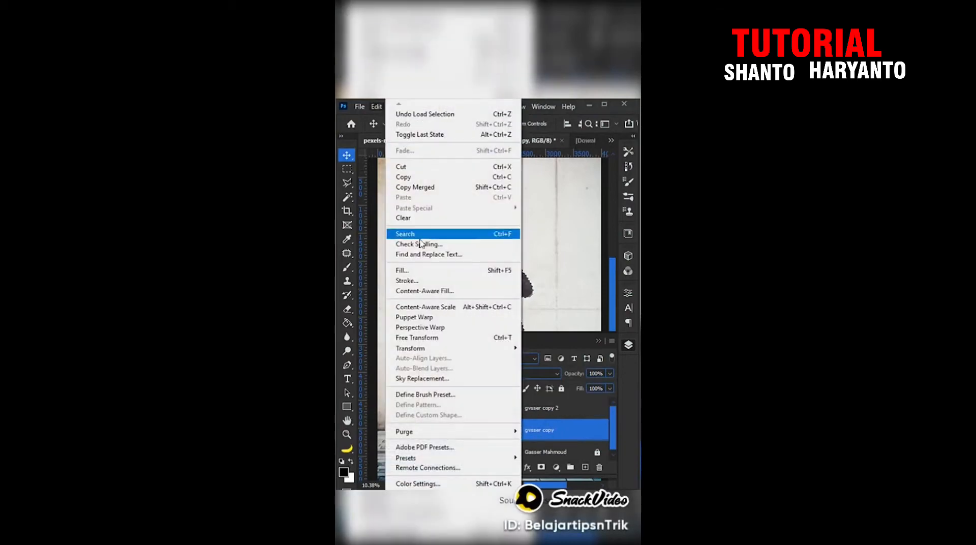
left_click(435, 272)
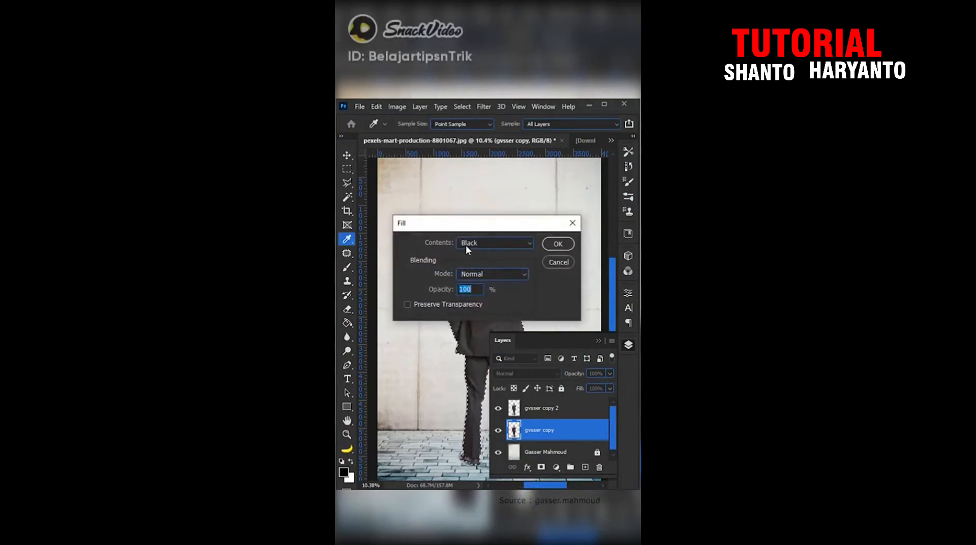
left_click(559, 244)
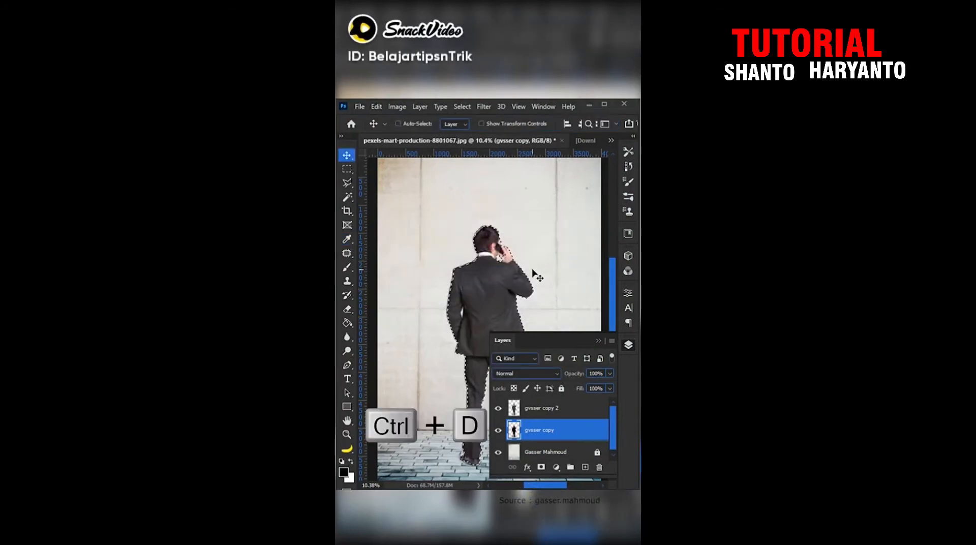
key("ctrl+d")
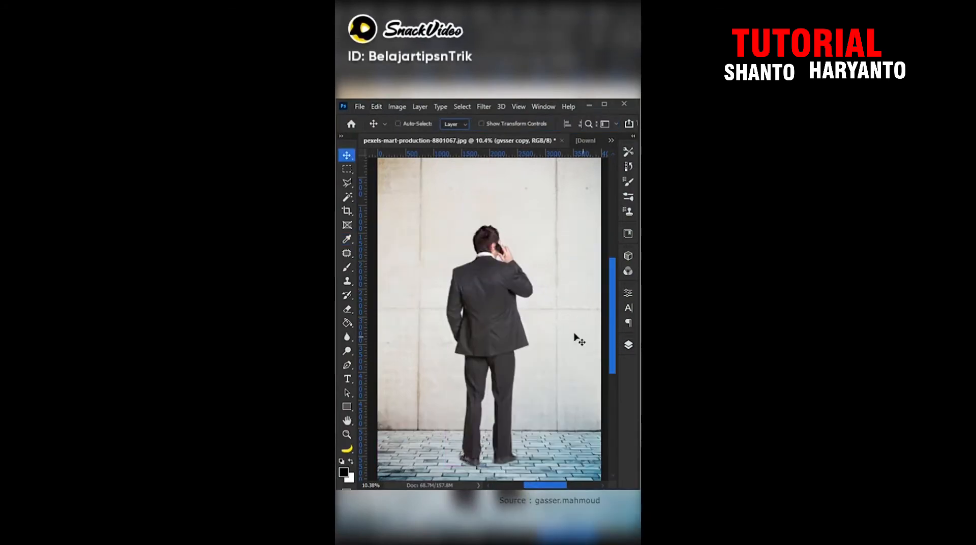
Step: Lay out two joined Perspective Warp planes on the black copy, one over the upper body and one over the lower legs, and switch to warping
left_click(377, 107)
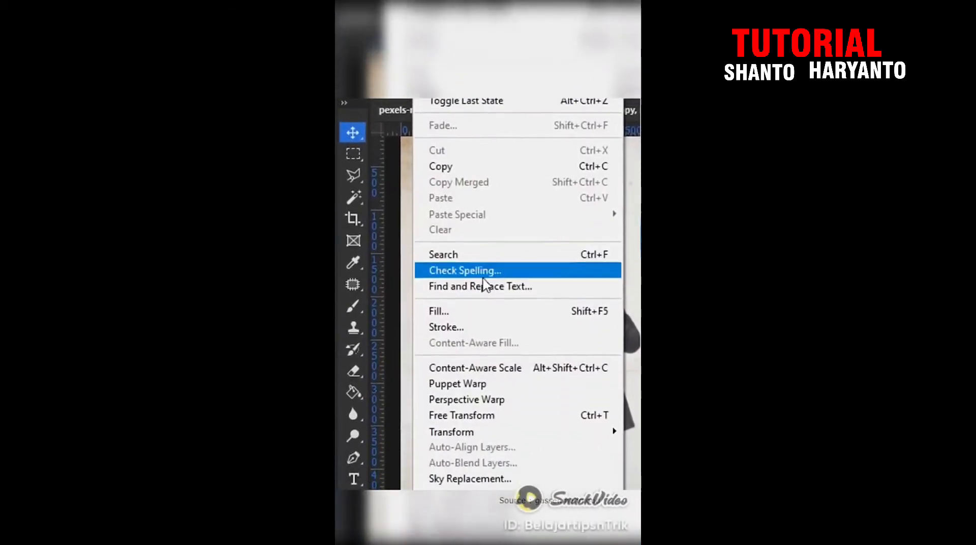
left_click(513, 365)
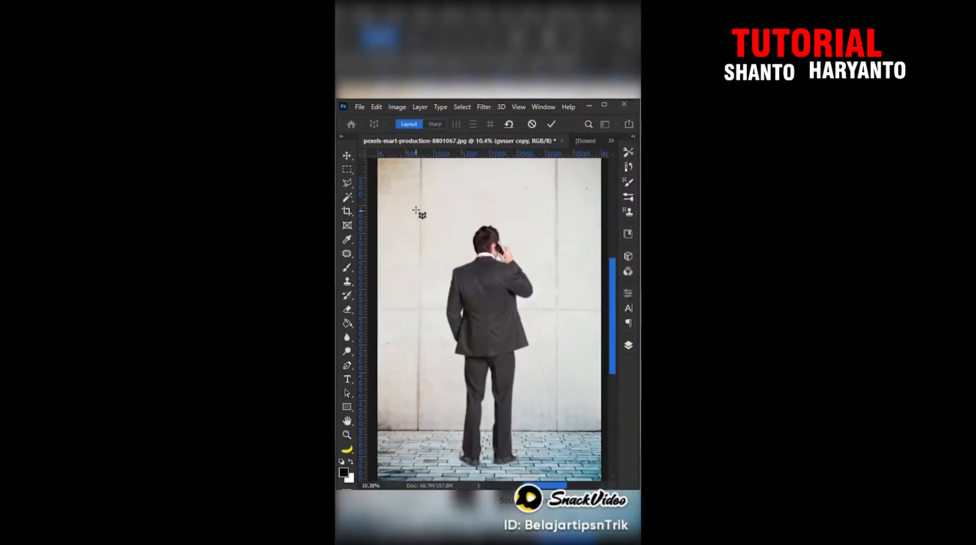
left_click_drag(416, 208, 549, 387)
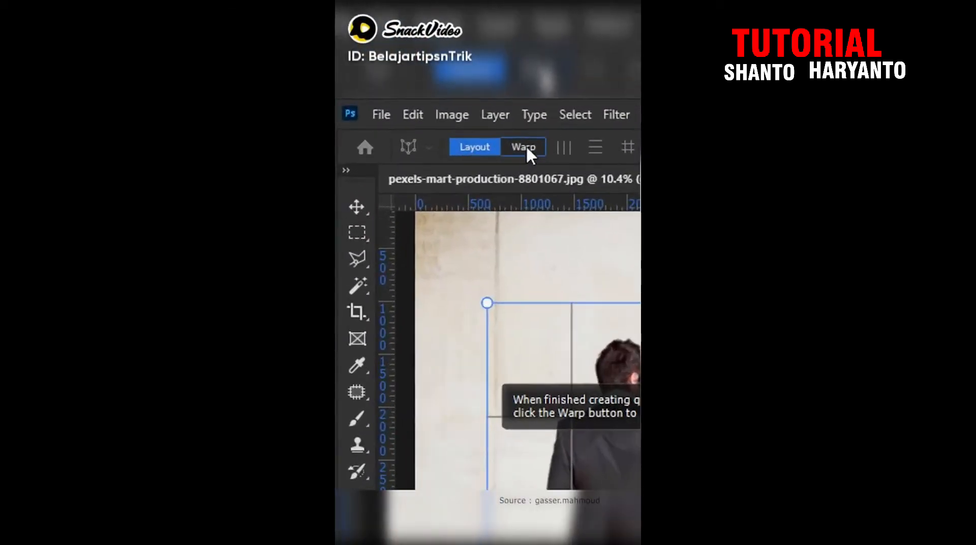
left_click(519, 146)
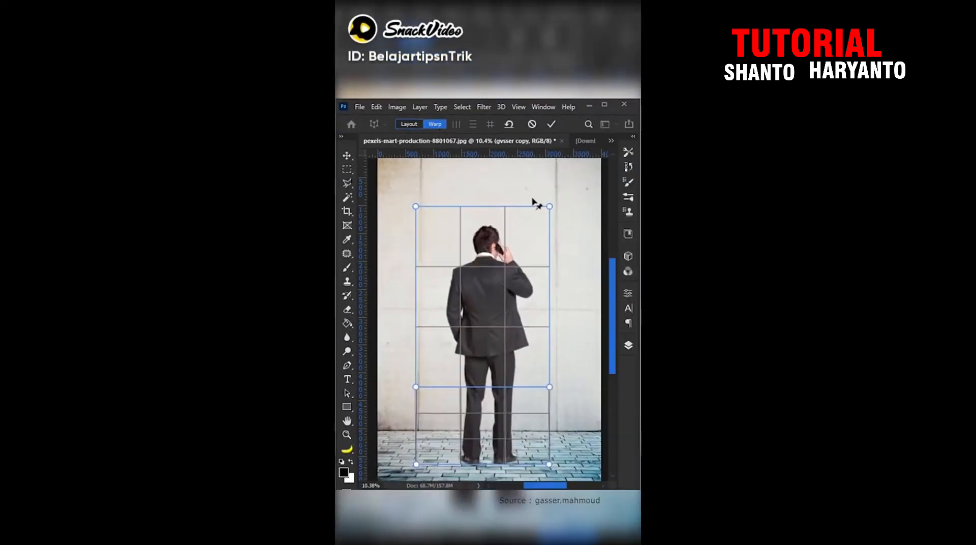
Step: Warp the black silhouette so it lies across the floor from the man's feet and stands upright on the wall beside him
left_click_drag(538, 206, 509, 277)
left_click_drag(415, 210, 409, 300)
left_click_drag(418, 397, 399, 399)
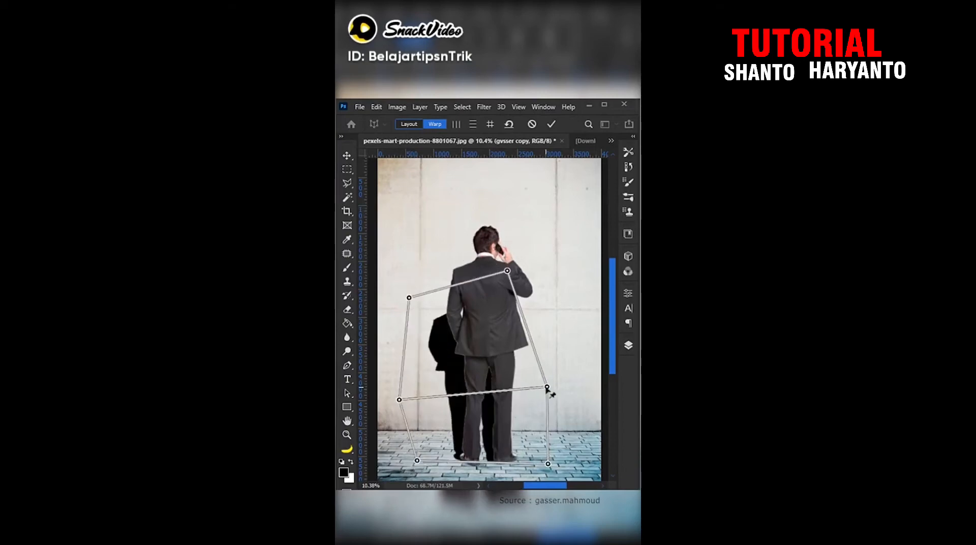
left_click_drag(549, 393, 463, 429)
left_click_drag(409, 295, 383, 315)
left_click_drag(507, 272, 469, 317)
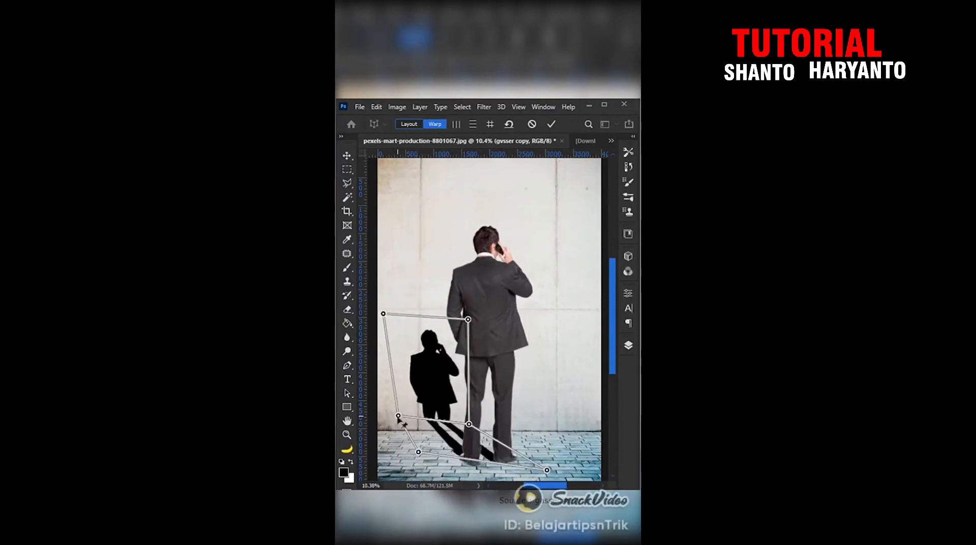
left_click_drag(398, 417, 386, 431)
left_click_drag(468, 435, 466, 430)
key("Return")
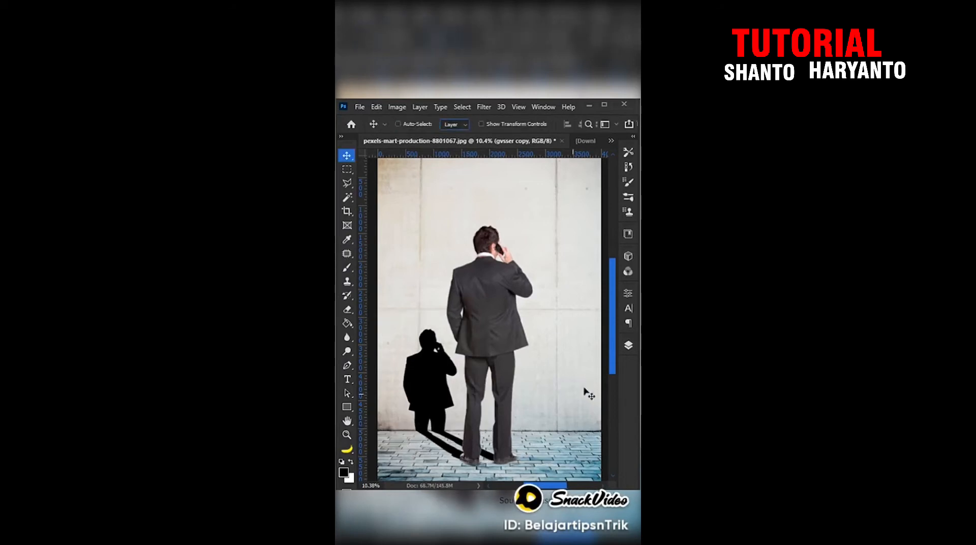
Step: Lower the opacity of the shadow layer to make the shadow semi-transparent
left_click(630, 345)
left_click(611, 375)
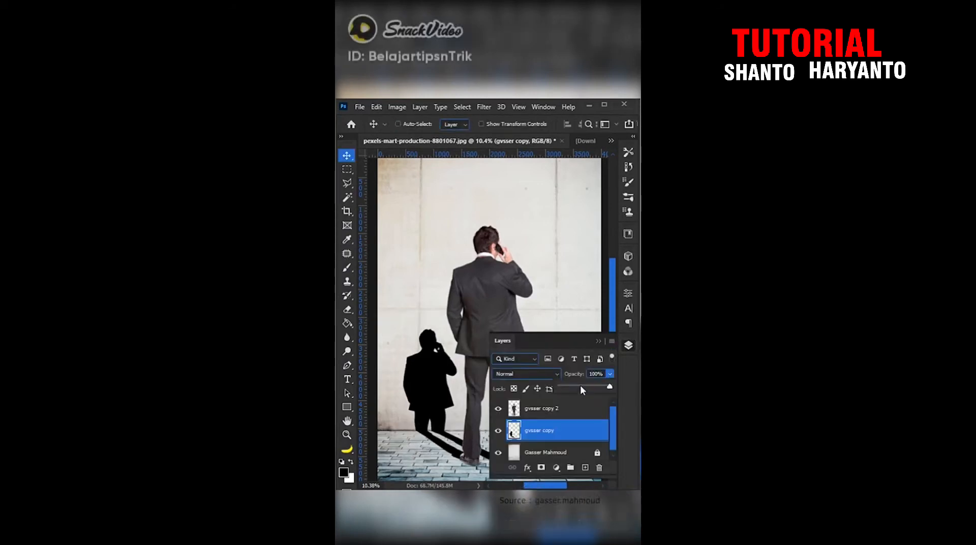
left_click(583, 387)
left_click(599, 341)
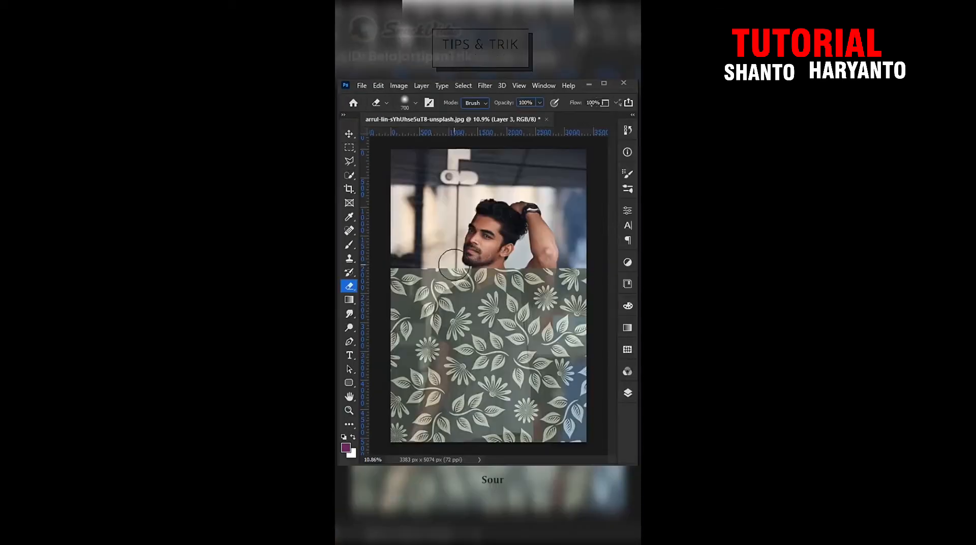
Step: Erase the floral pattern layer over the man's body with the 700 px eraser
mouse_move(455, 267)
left_mouse_down()
mouse_move(413, 331)
mouse_move(413, 410)
mouse_move(483, 432)
mouse_move(559, 422)
left_mouse_up()
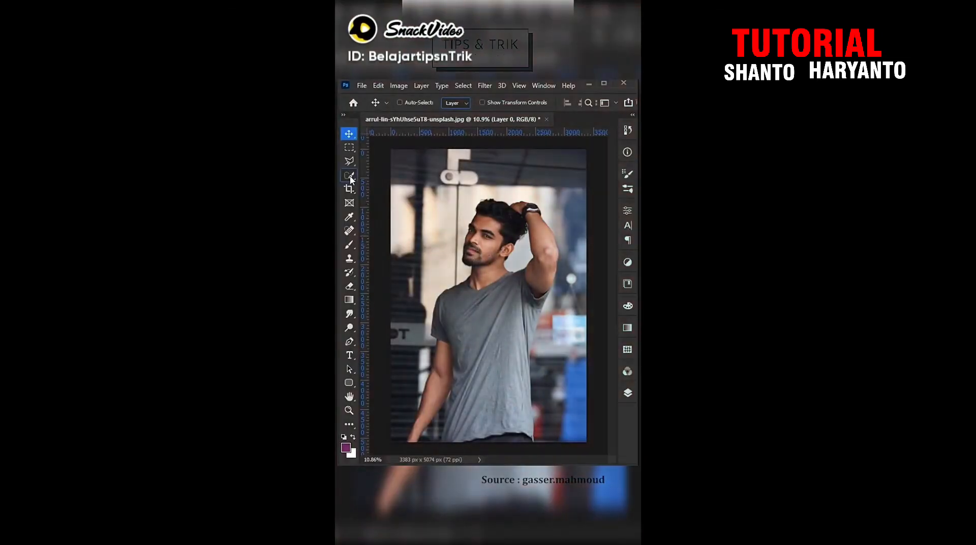
Step: Select the man's grey T-shirt with the Quick Selection tool, subtracting his arm and the background areas
left_click(349, 176)
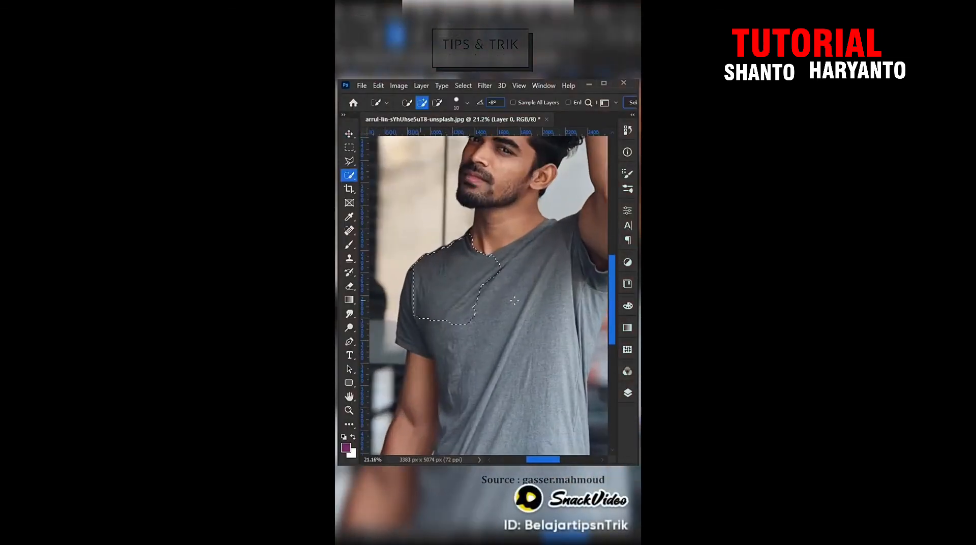
scroll(509, 368, "down", 3)
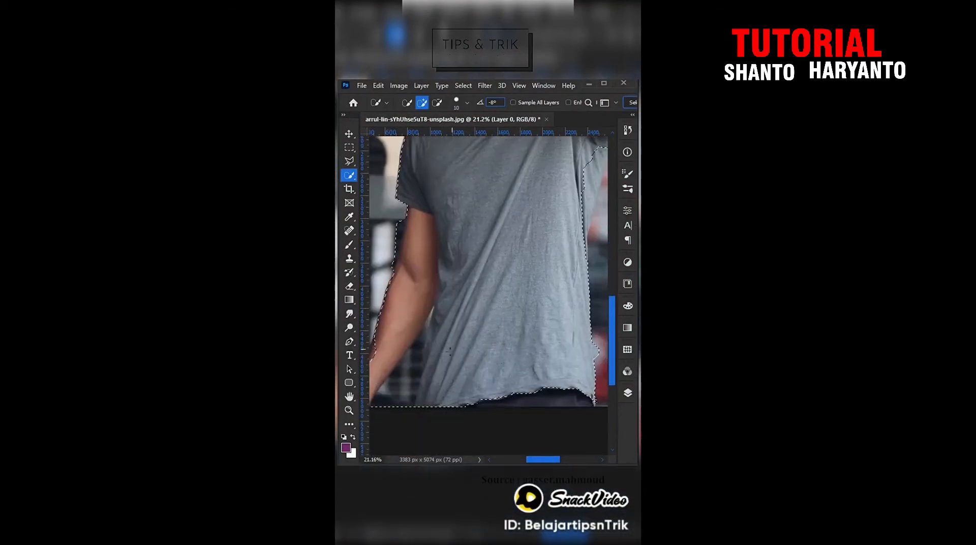
left_click_drag(407, 389, 412, 336, "alt")
left_click_drag(421, 233, 409, 255, "alt")
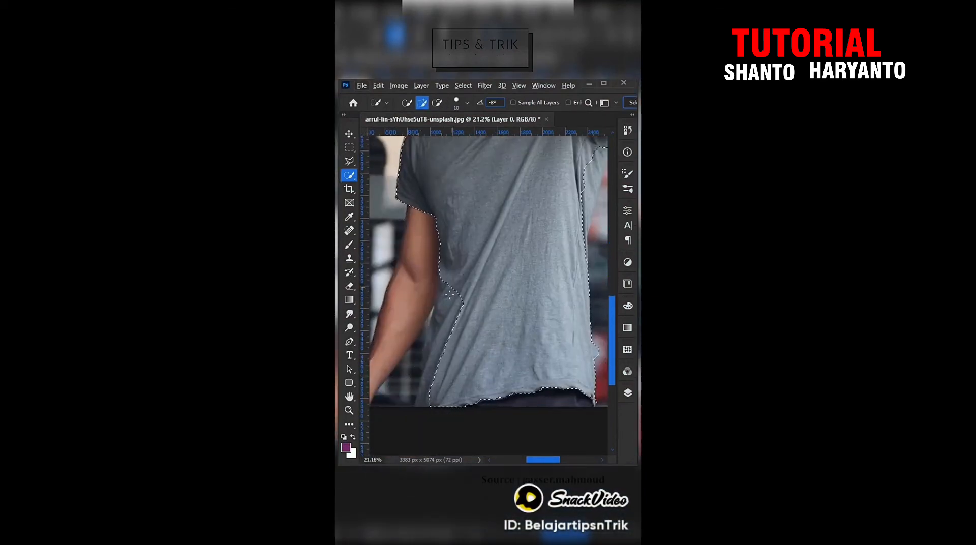
left_click_drag(451, 310, 437, 366)
scroll(562, 328, "up", 1)
key("alt")
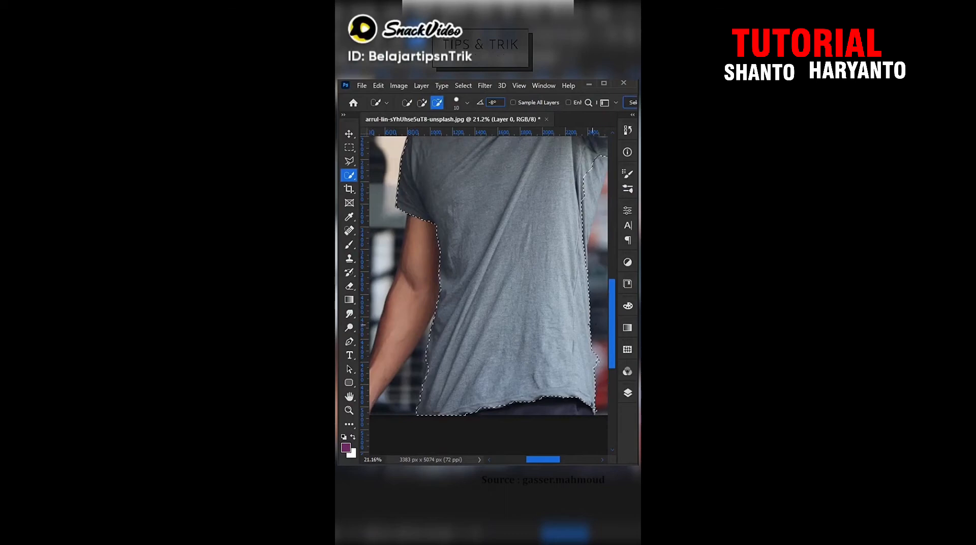
scroll(595, 295, "up", 3)
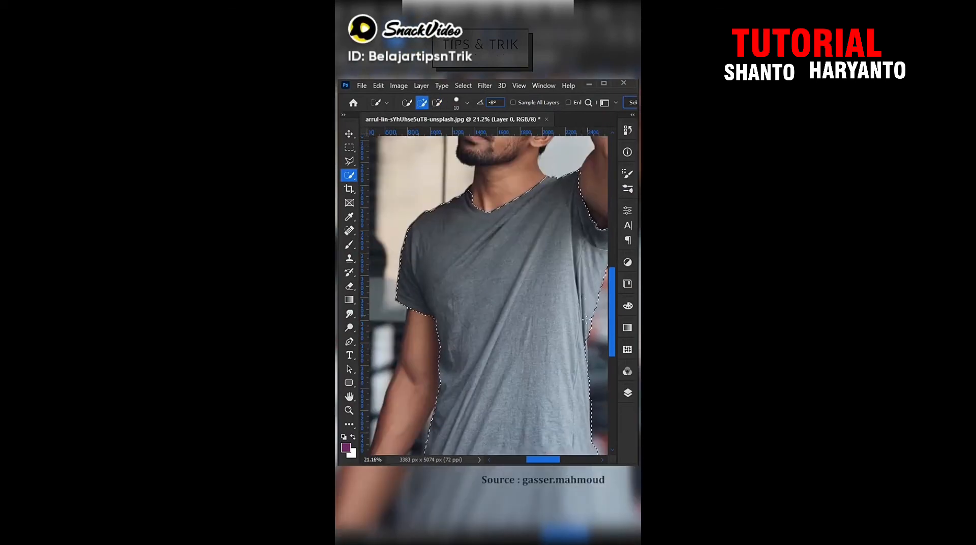
scroll(584, 318, "down", 4)
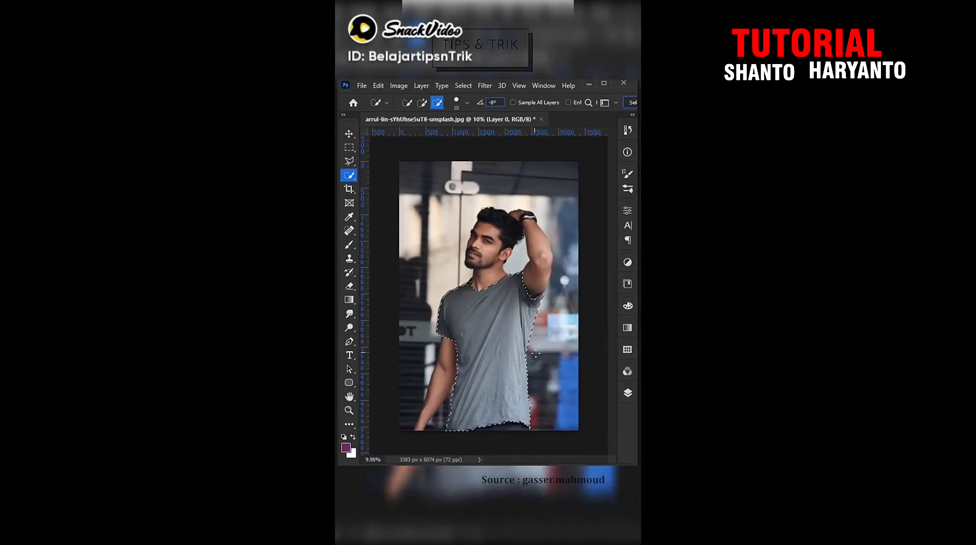
Step: Copy the selected T-shirt to its own layer and paste the floral pattern image over the man's torso
key("ctrl+j")
key("v")
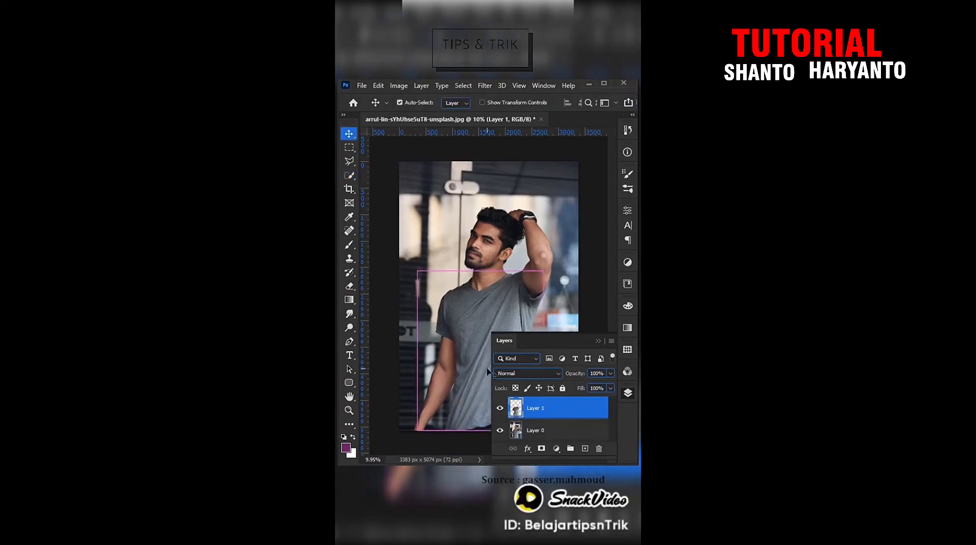
key("ctrl+v")
left_click_drag(458, 277, 453, 329)
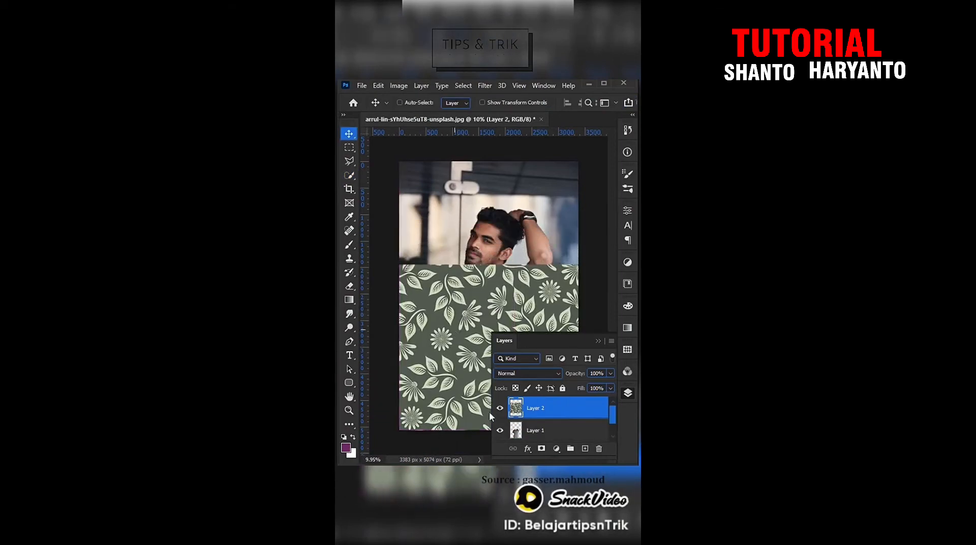
Step: Clip the floral pattern to the T-shirt layer and set its blend mode to Overlay
key("alt")
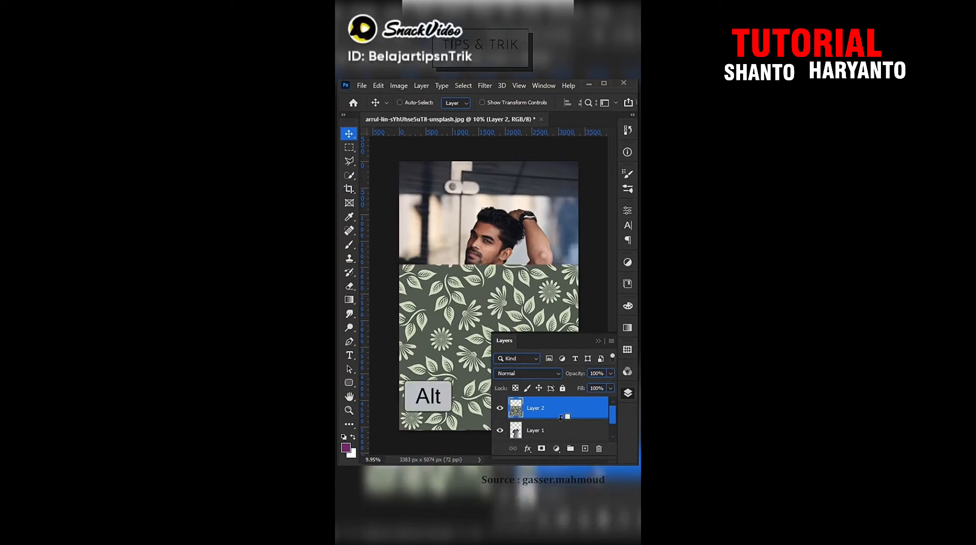
left_click(561, 418, "alt")
left_click(535, 376)
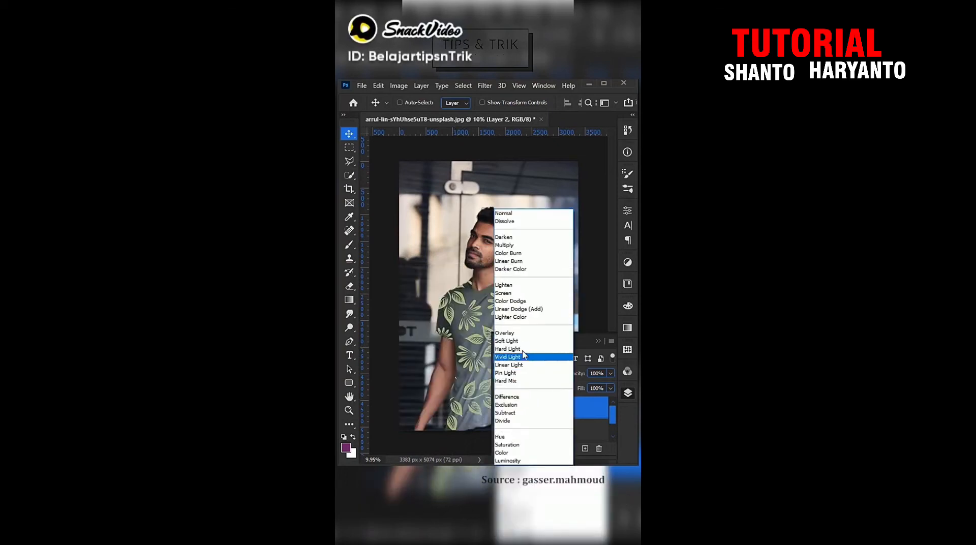
left_click(517, 333)
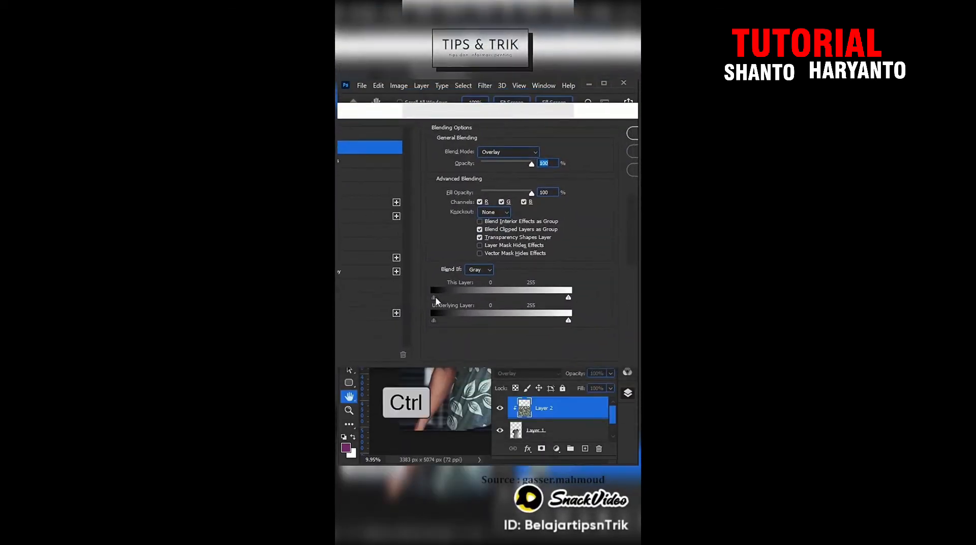
Step: Split the pattern's Blend If sliders to 0/69 and 208/255 for This Layer and 0/87 and 161/255 for Underlying Layer
left_click_drag(435, 299, 470, 300)
left_click_drag(569, 298, 545, 304)
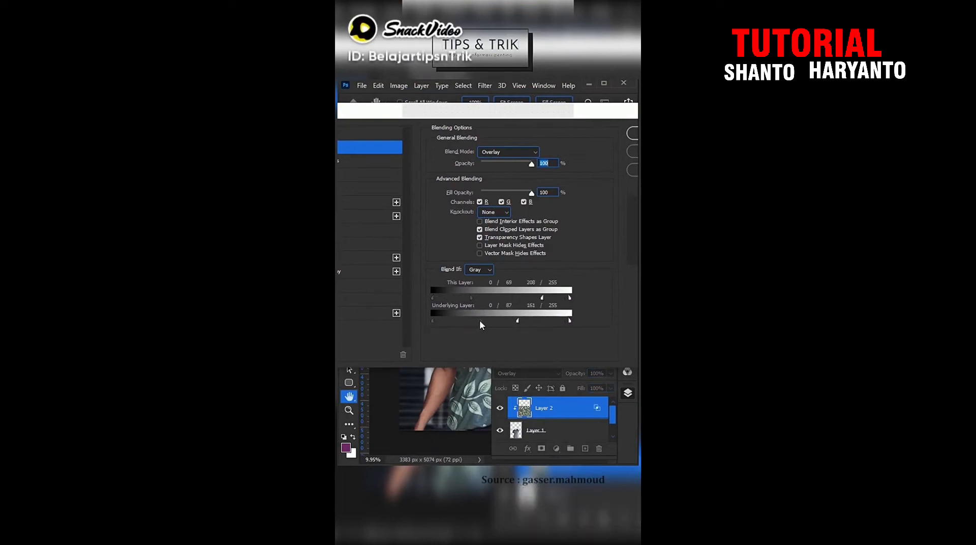
left_click(599, 142)
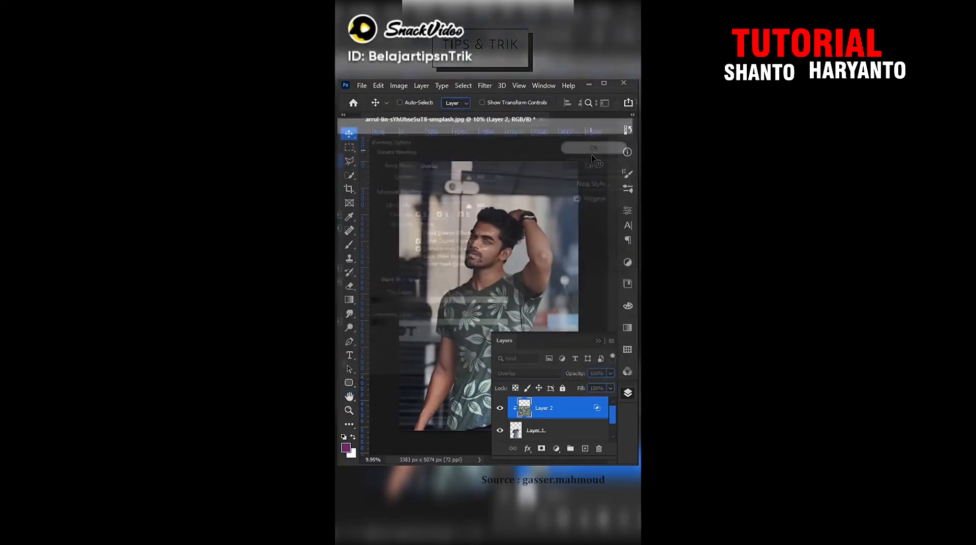
left_click(601, 341)
scroll(509, 391, "up", 5)
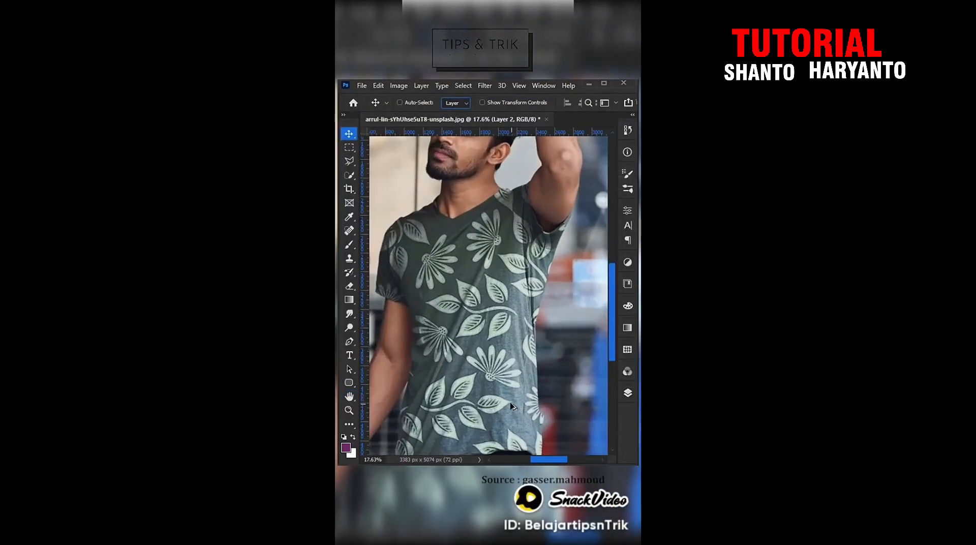
scroll(512, 405, "up", 3)
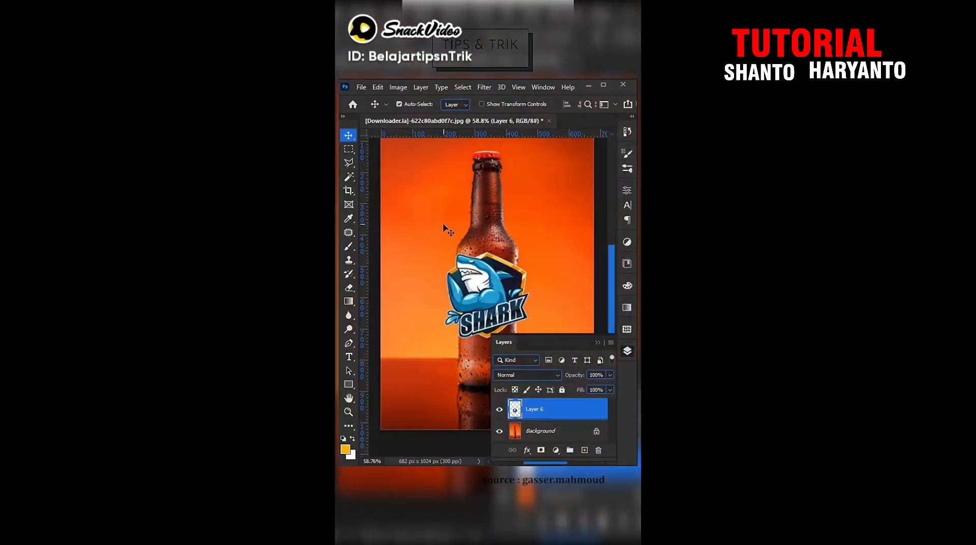
Step: Scale the shark logo to 62.54% and curve it around the bottle with an Arch warp
key("ctrl+t")
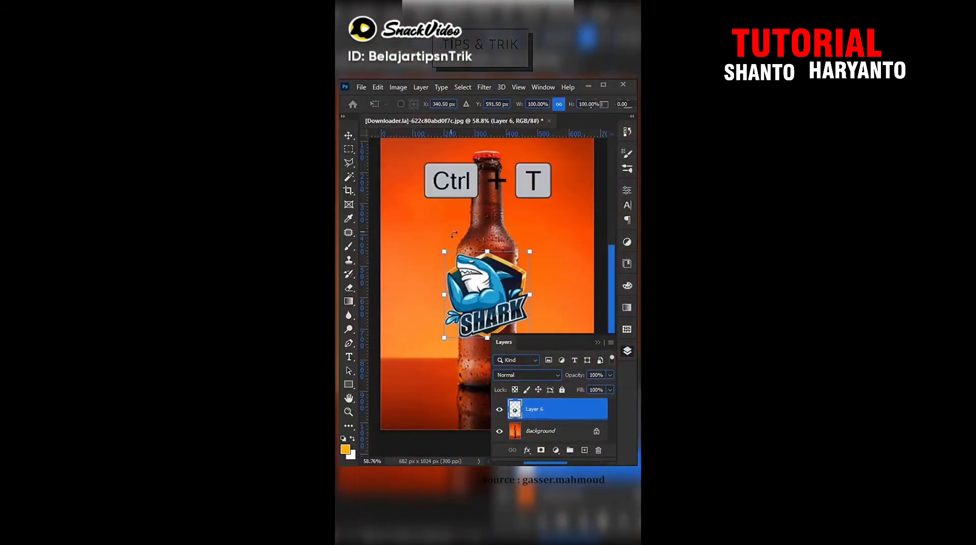
left_click_drag(488, 251, 487, 284)
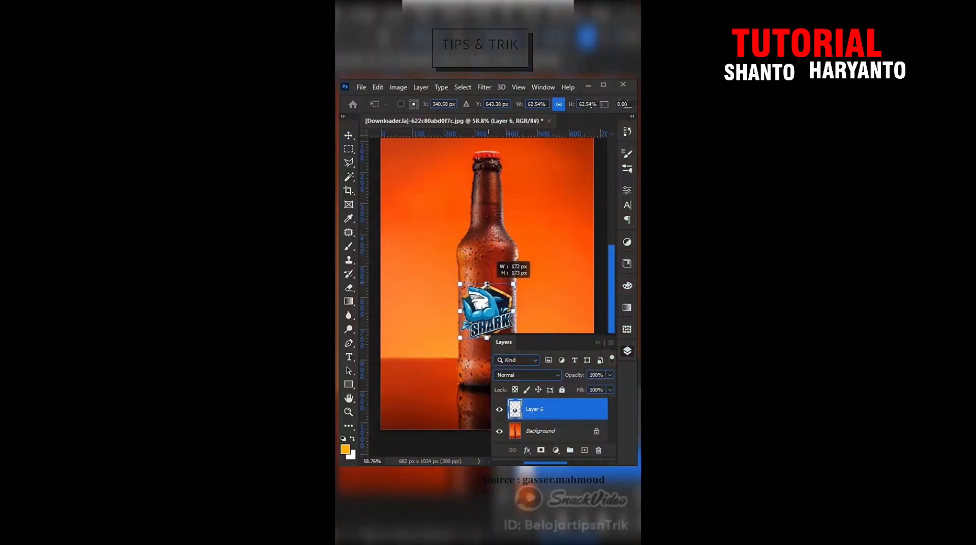
right_click(487, 285)
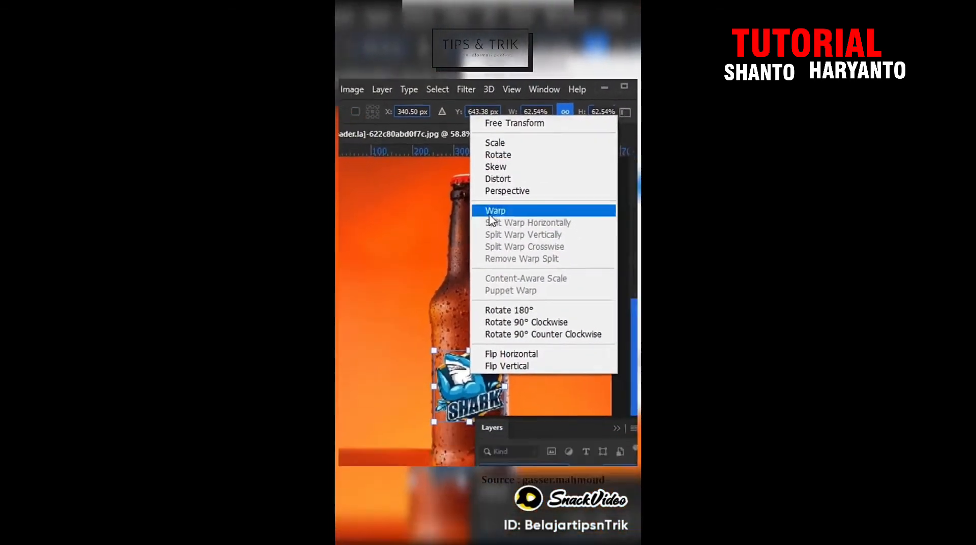
left_click(492, 213)
left_click(551, 123)
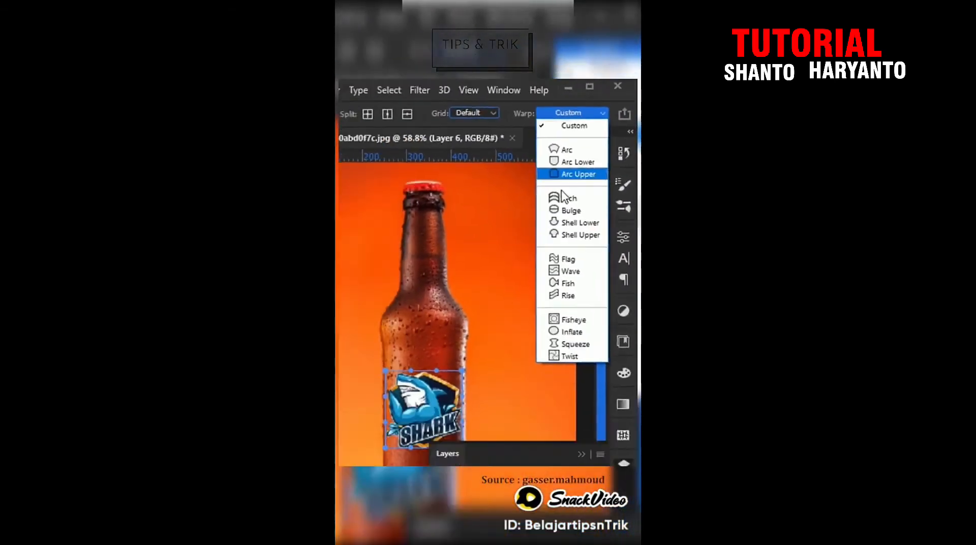
left_click(564, 198)
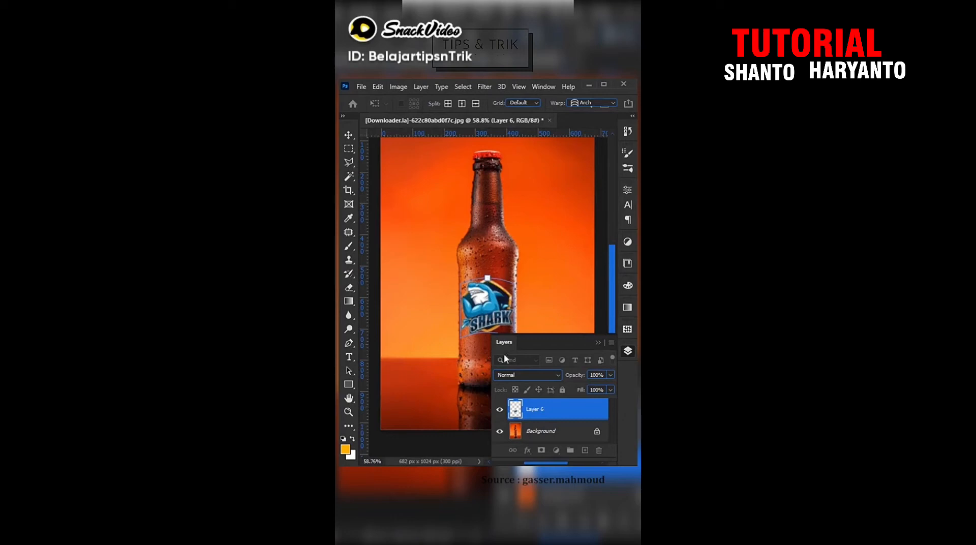
left_click(349, 135)
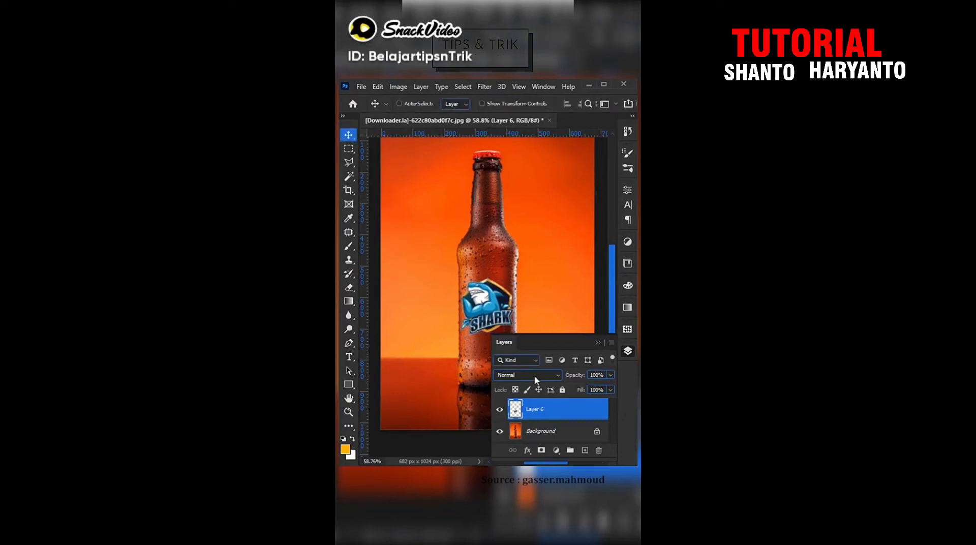
Step: Place a duplicate of the Background layer above the shark logo, clipped to it, and desaturate the duplicate
left_click(555, 433)
key("ctrl+j")
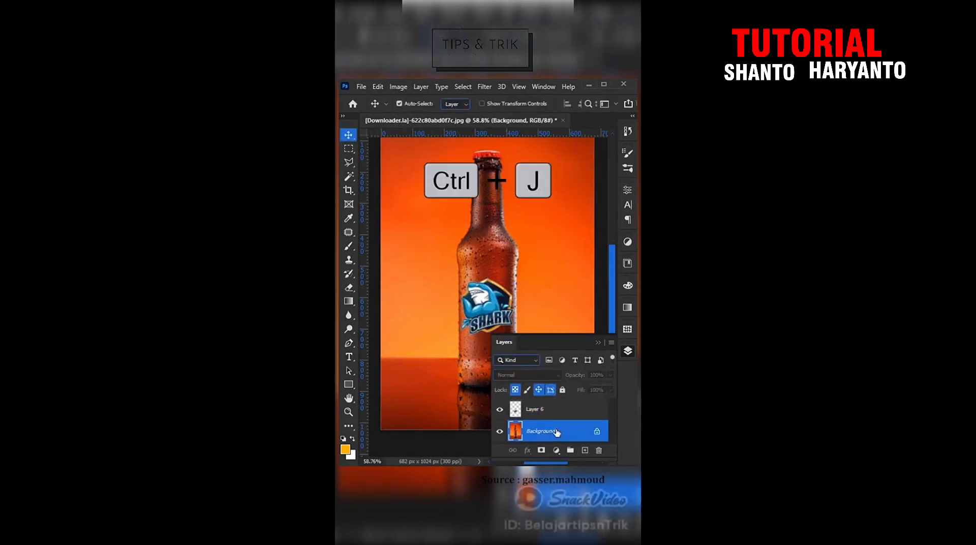
left_click_drag(558, 432, 557, 406)
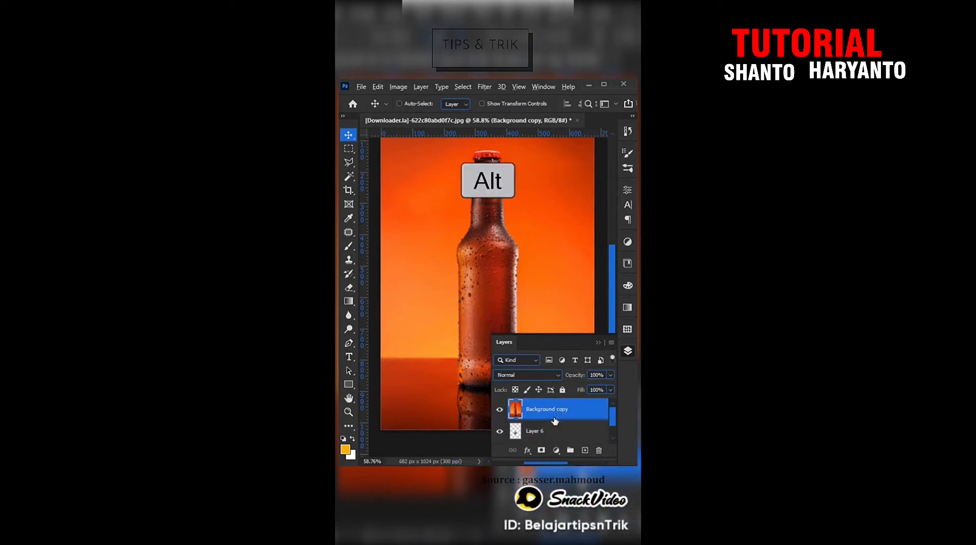
left_click(552, 419, "alt")
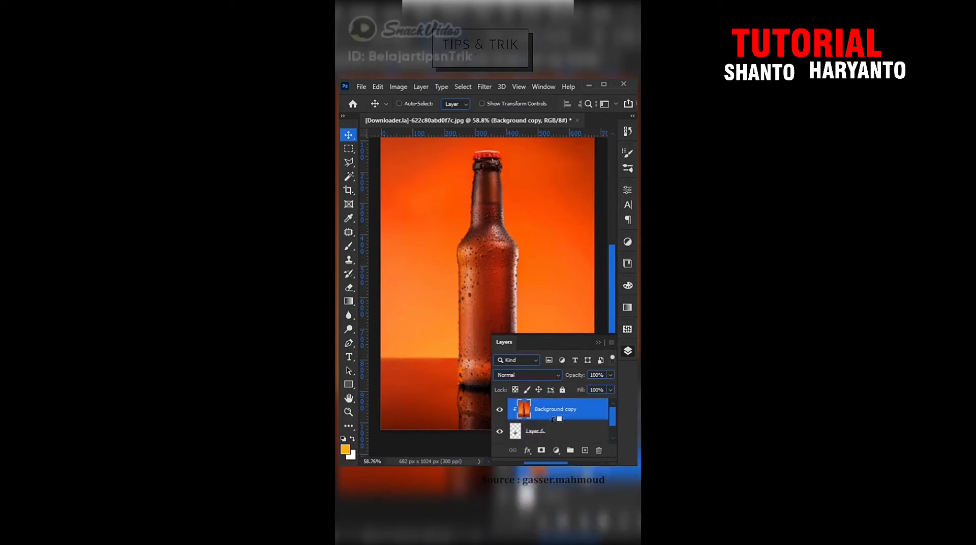
key("ctrl+shift+u")
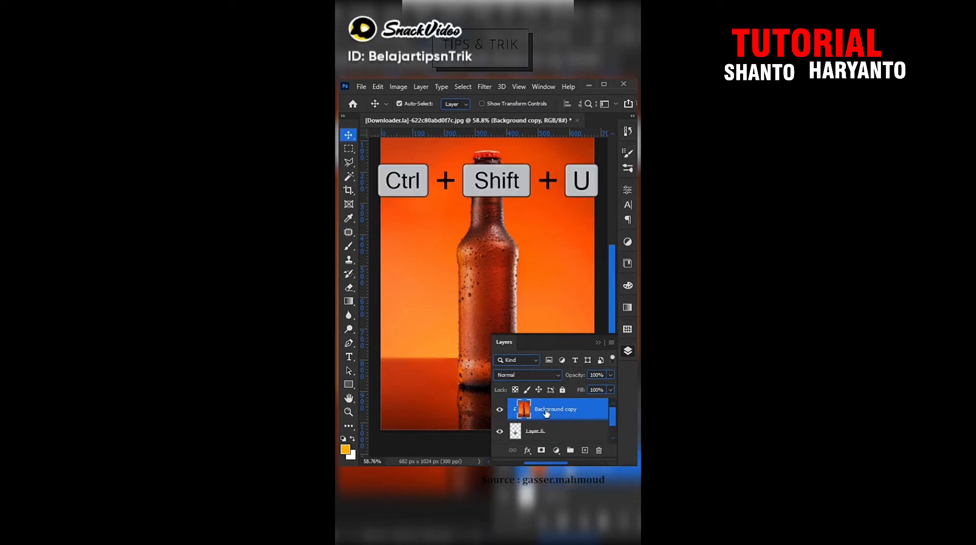
Step: Set the blend mode of the desaturated Background copy above the shark logo to Hard Light
left_click(528, 375)
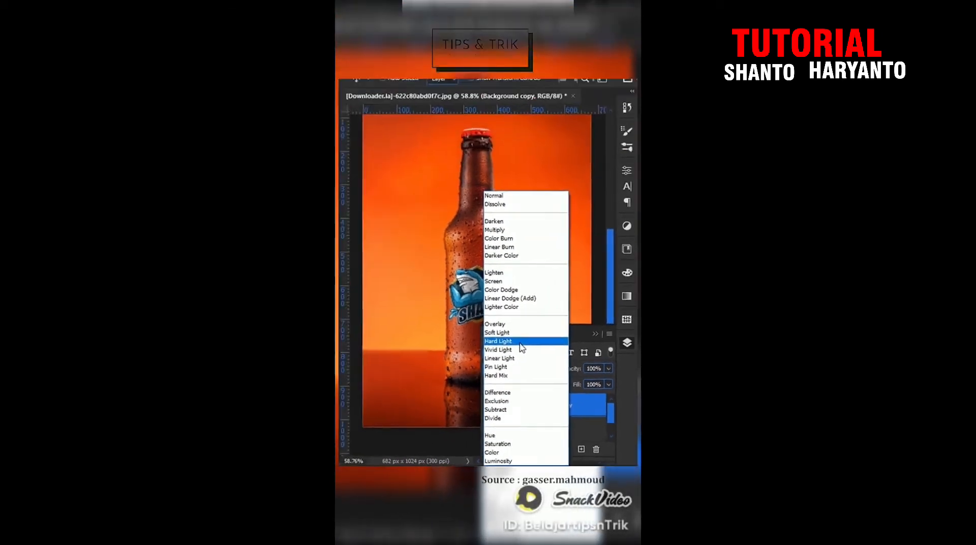
left_click(521, 344)
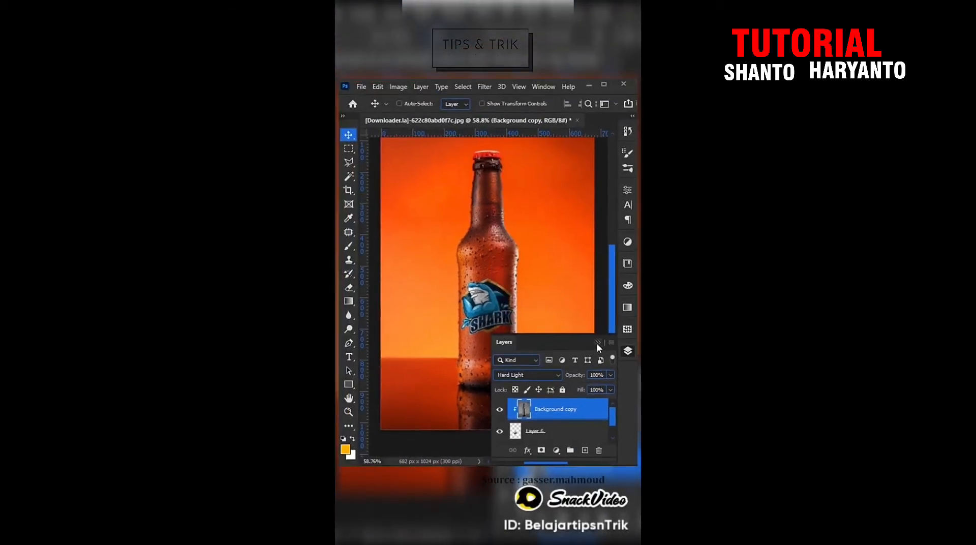
left_click(596, 343)
scroll(495, 306, "up", 5)
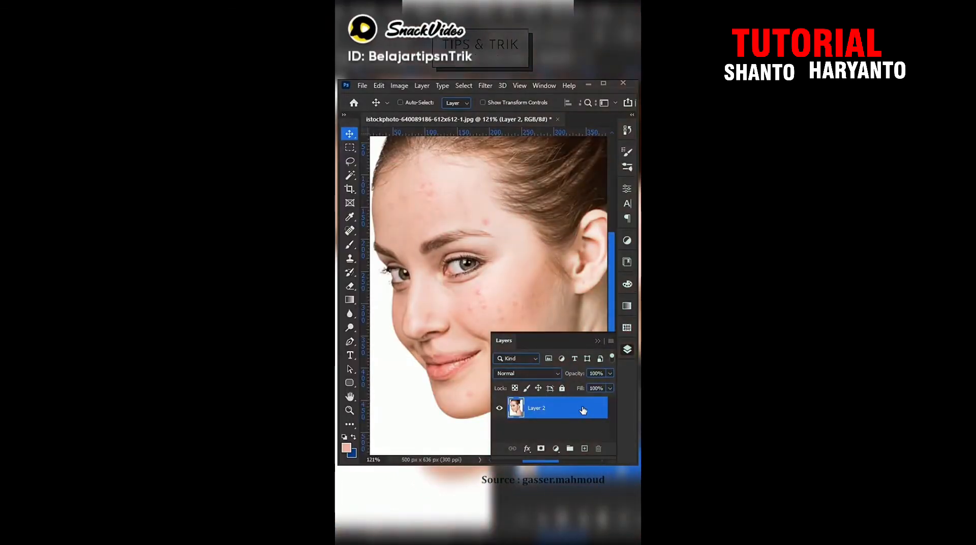
Step: Duplicate the woman's portrait layer and set the copy's blend mode to Vivid Light
key("ctrl+j")
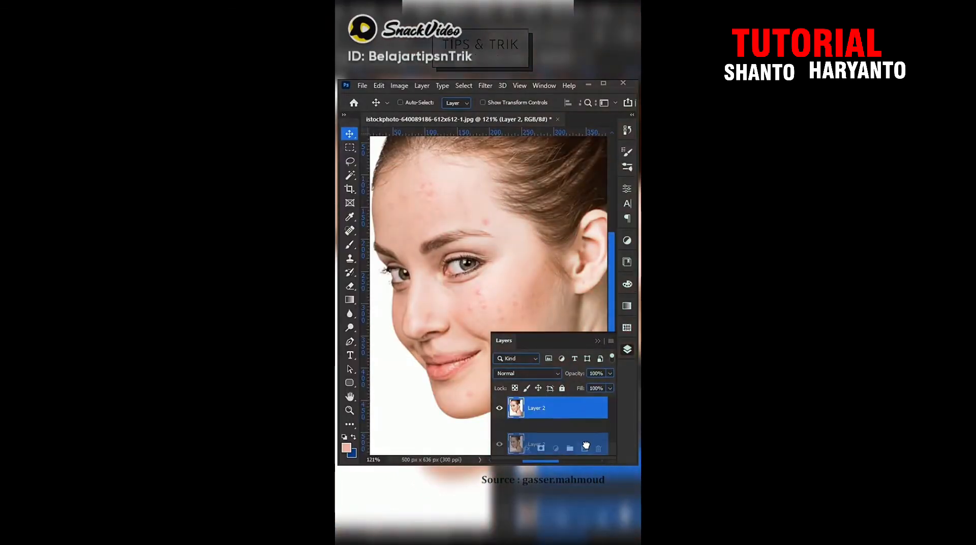
left_click(542, 374)
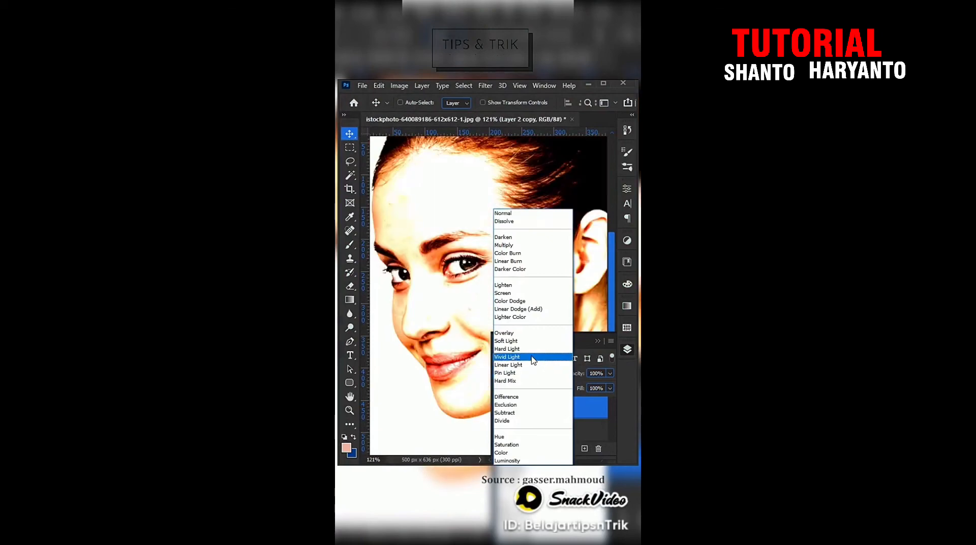
left_click(534, 357)
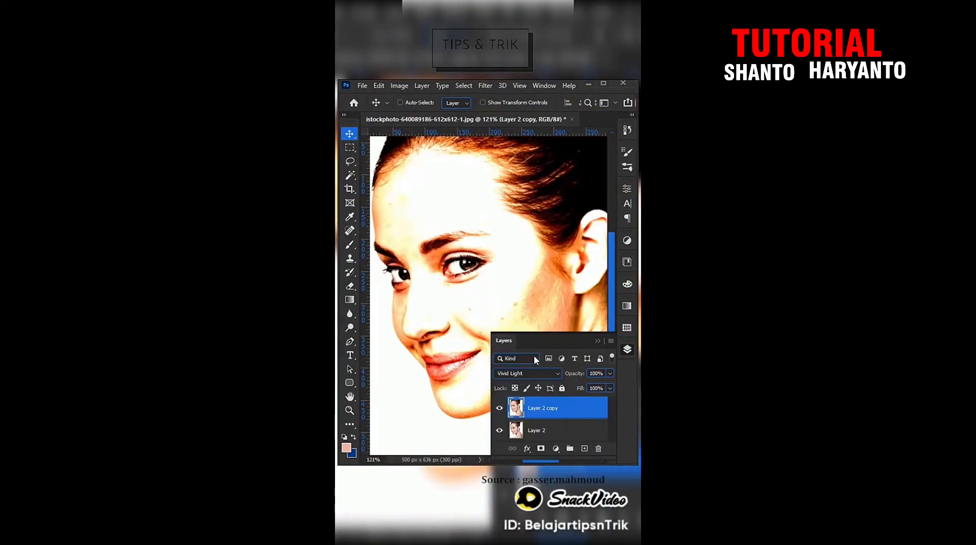
Step: Invert the colors of the Layer 2 copy
left_click(399, 86)
left_click(418, 115)
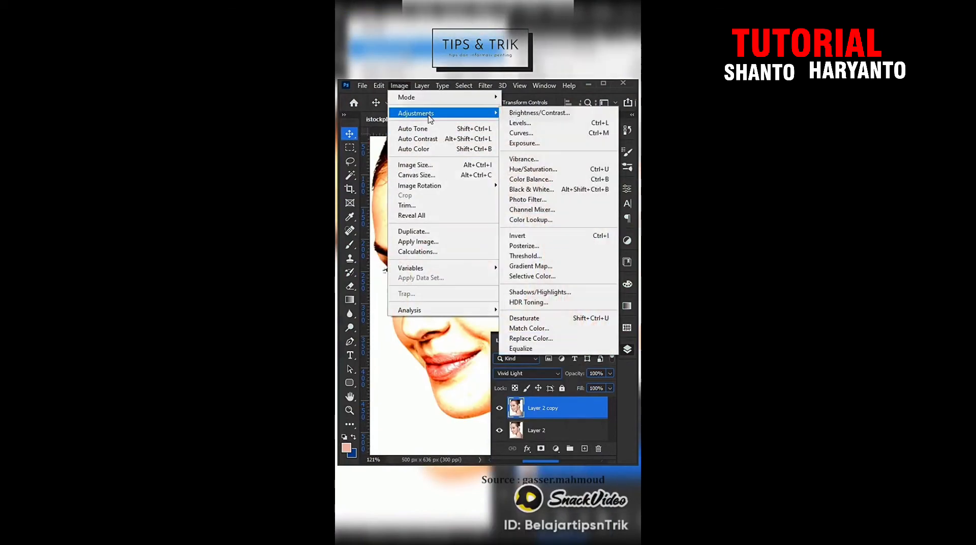
left_click(534, 235)
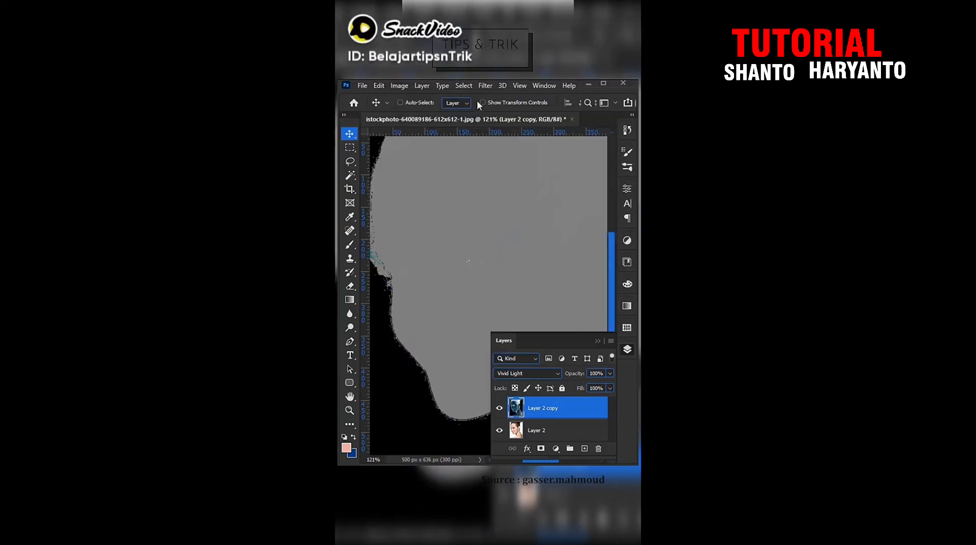
Step: Apply a High Pass filter with a radius of 10.0 pixels to the inverted portrait copy
left_click(485, 86)
mouse_move(516, 315)
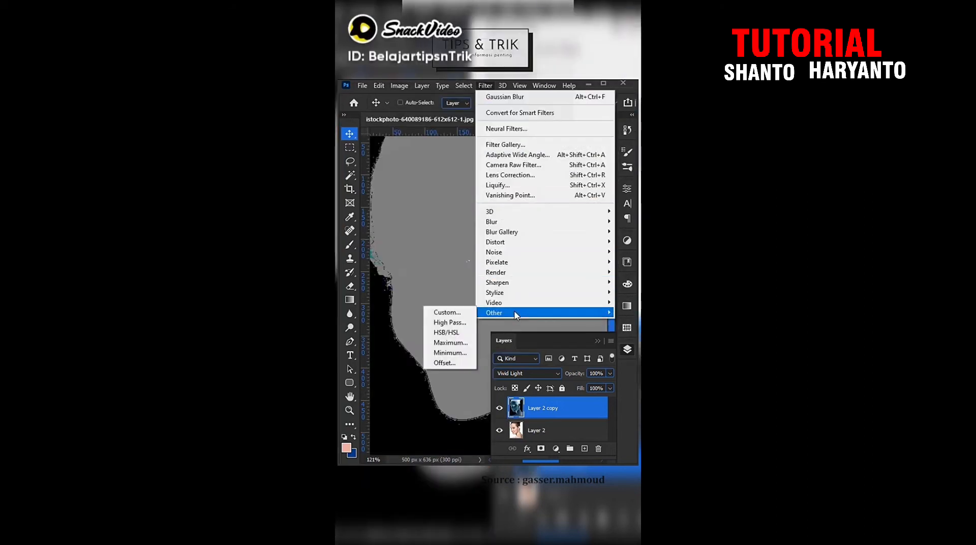
left_click(460, 323)
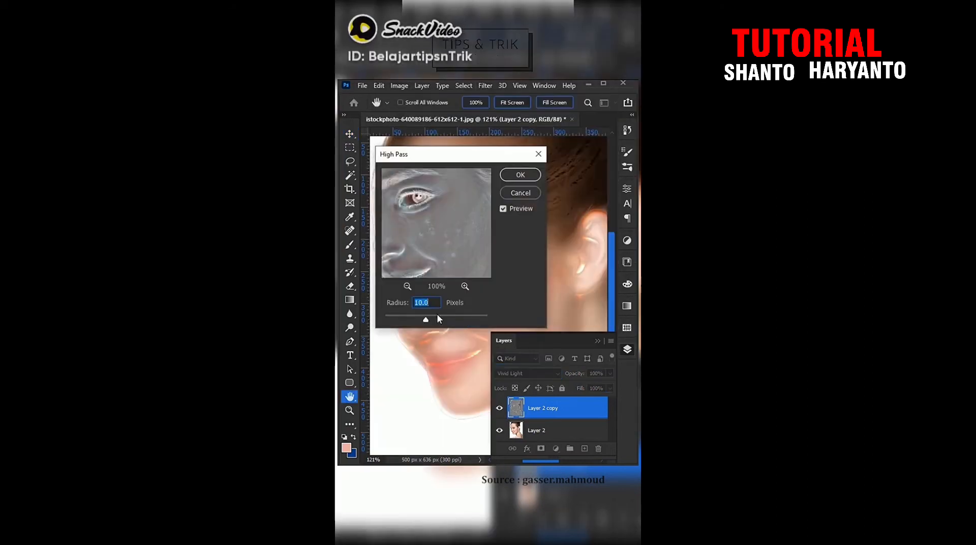
left_click(520, 174)
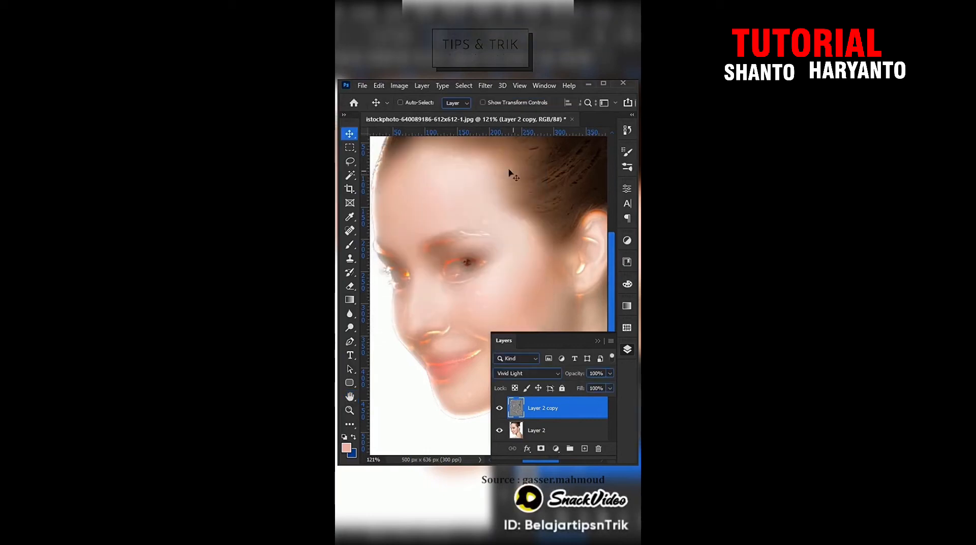
Step: Apply a Gaussian Blur with a radius of 1.4 pixels to the Layer 2 copy
left_click(485, 85)
mouse_move(518, 222)
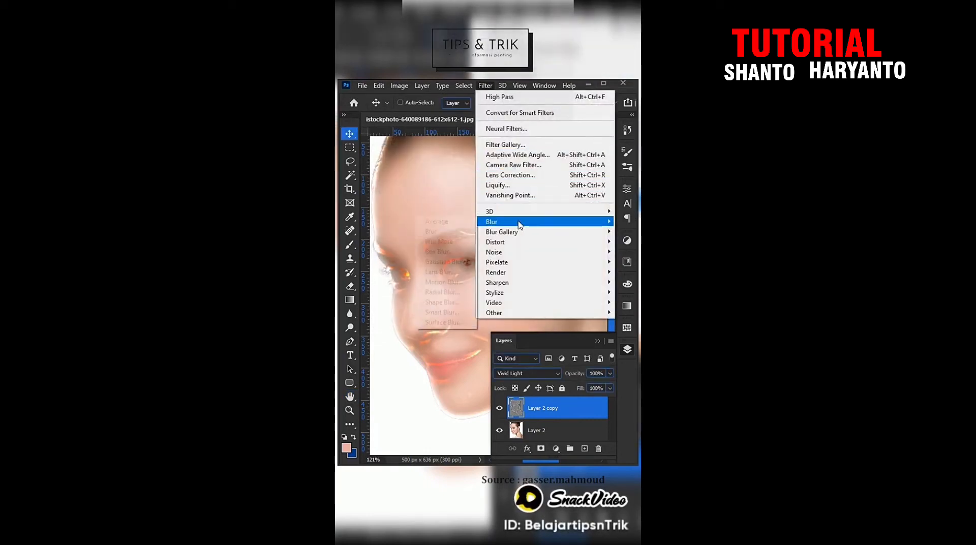
left_click(446, 262)
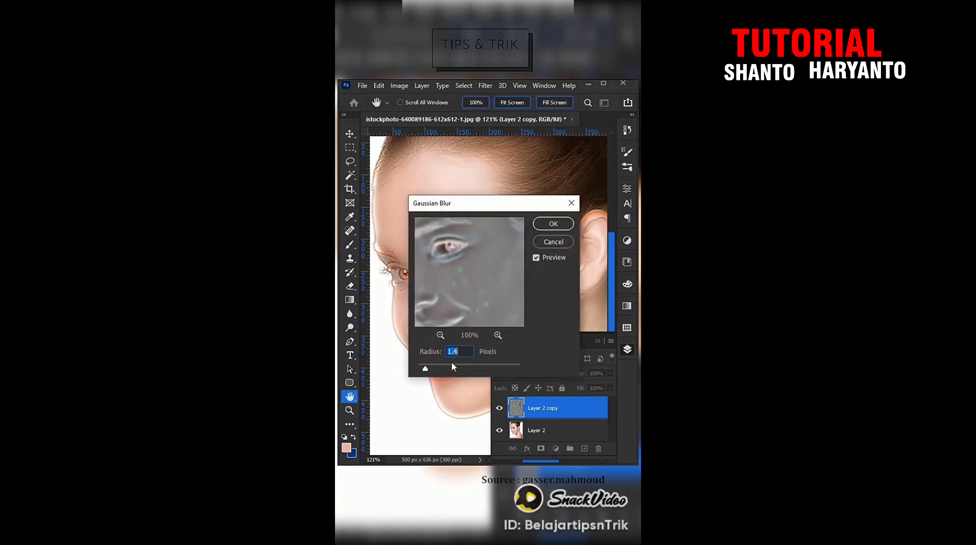
left_click(548, 225)
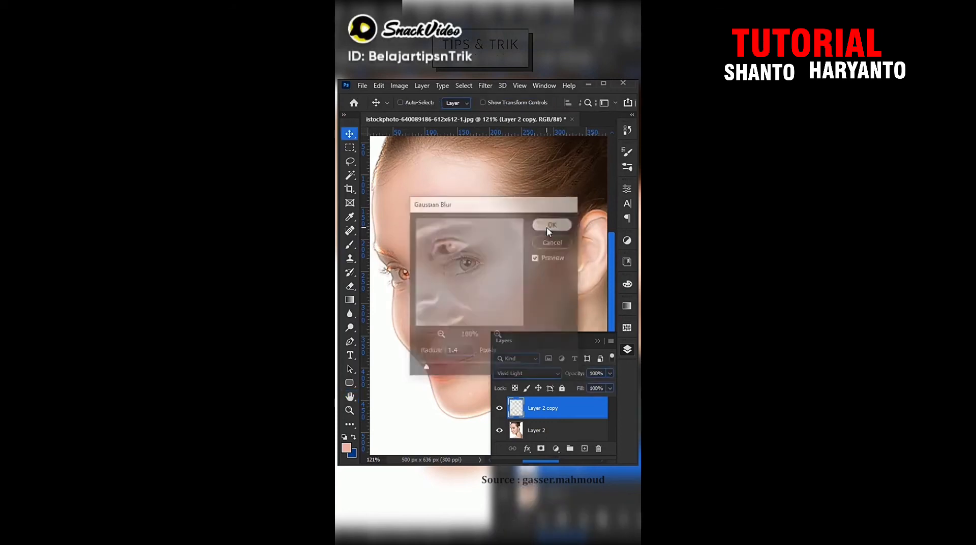
Step: Add a layer mask to Layer 2 copy, invert it to black and get the Brush tool ready
left_click(541, 448)
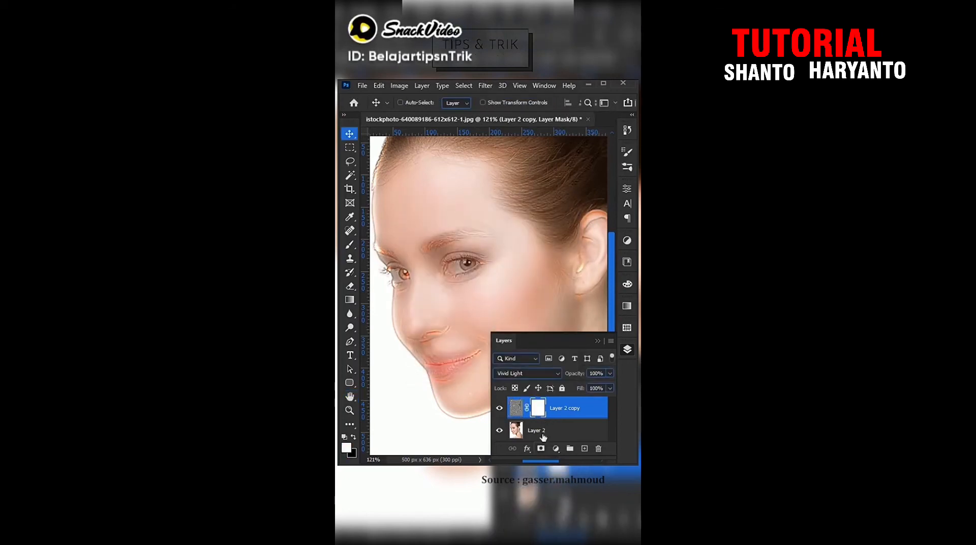
key("ctrl+i")
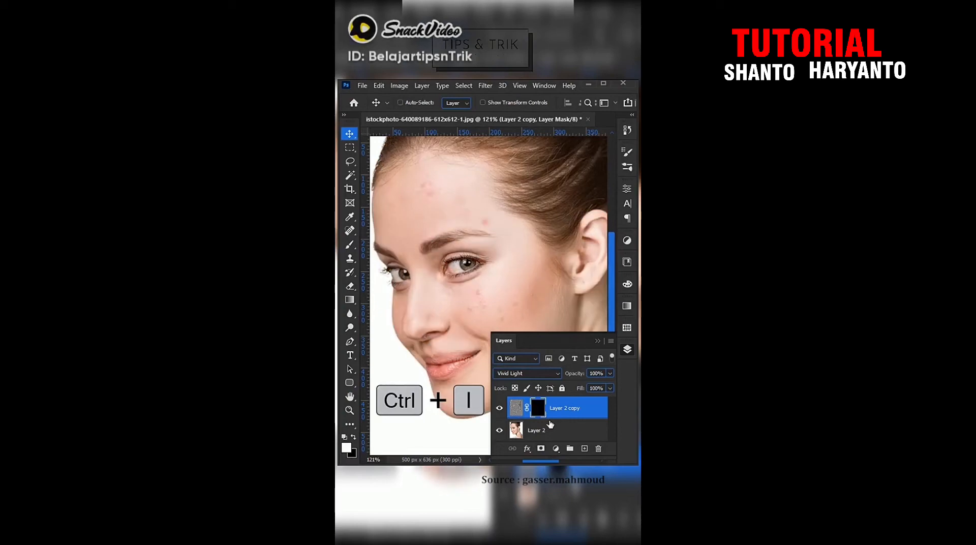
key("b")
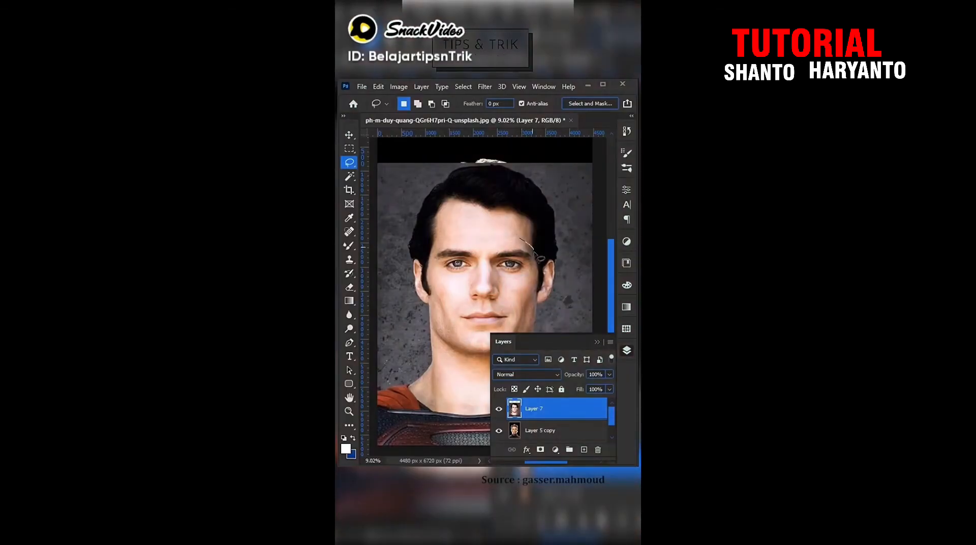
Step: Lasso the dark-haired man's face from the eyebrows down to the chin and copy it to a new layer
mouse_move(539, 259)
left_mouse_down()
mouse_move(511, 326)
mouse_move(489, 335)
mouse_move(451, 317)
mouse_move(433, 263)
left_mouse_up()
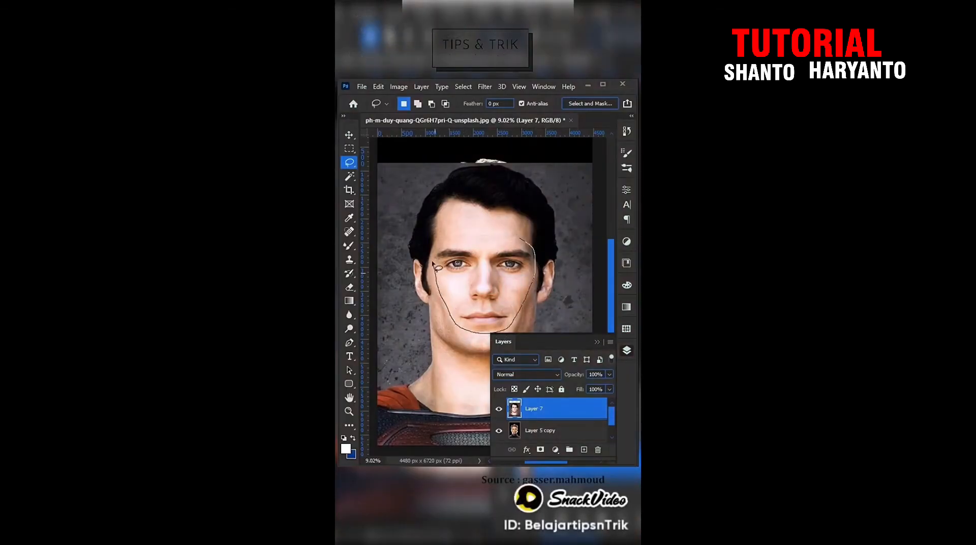
left_click_drag(507, 243, 514, 241)
key("ctrl+j")
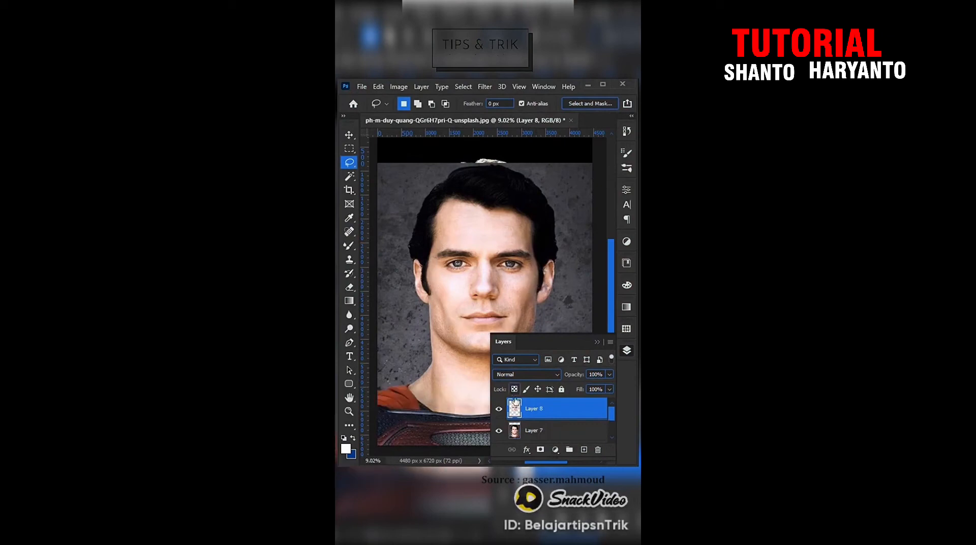
Step: Load the cut-out face layer as a selection and contract it by 30 pixels
left_click(516, 408, "ctrl")
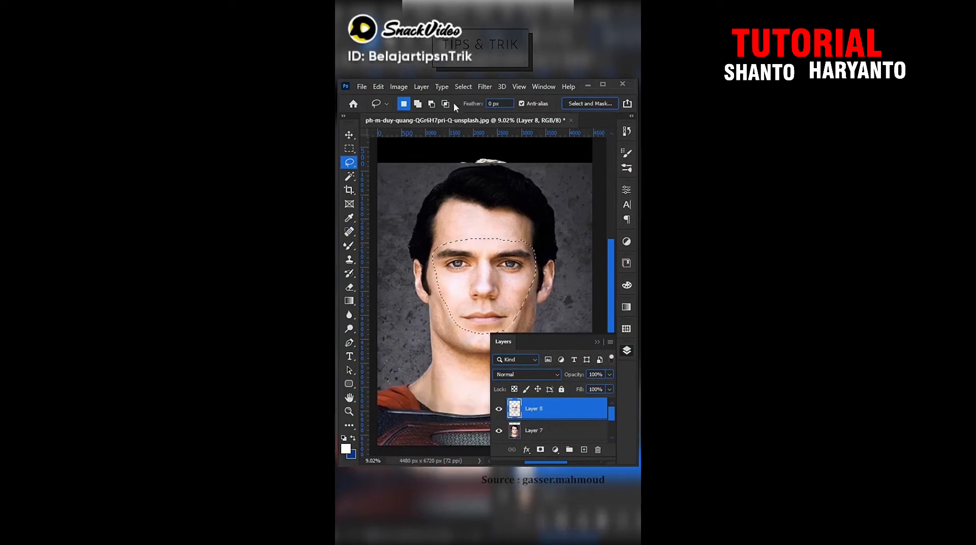
left_click(464, 87)
mouse_move(532, 248)
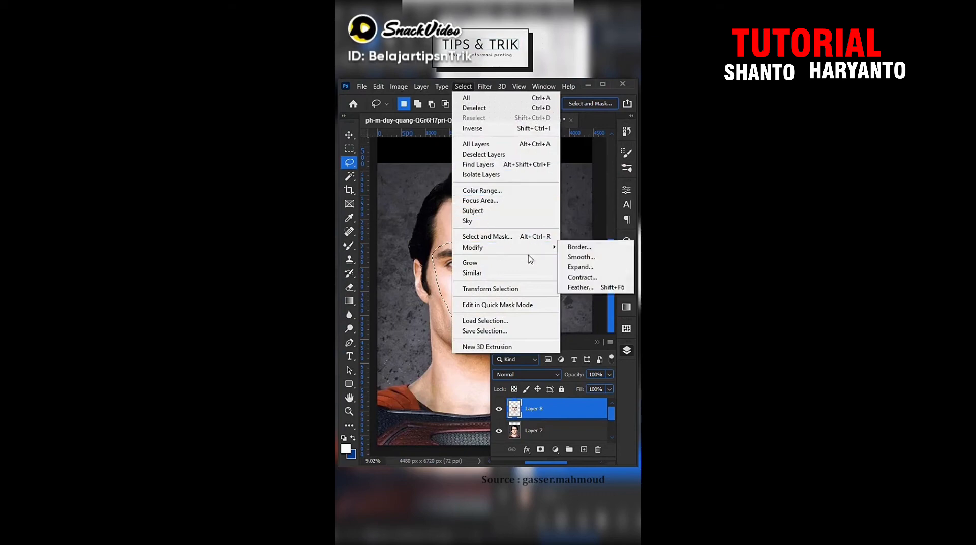
left_click(573, 278)
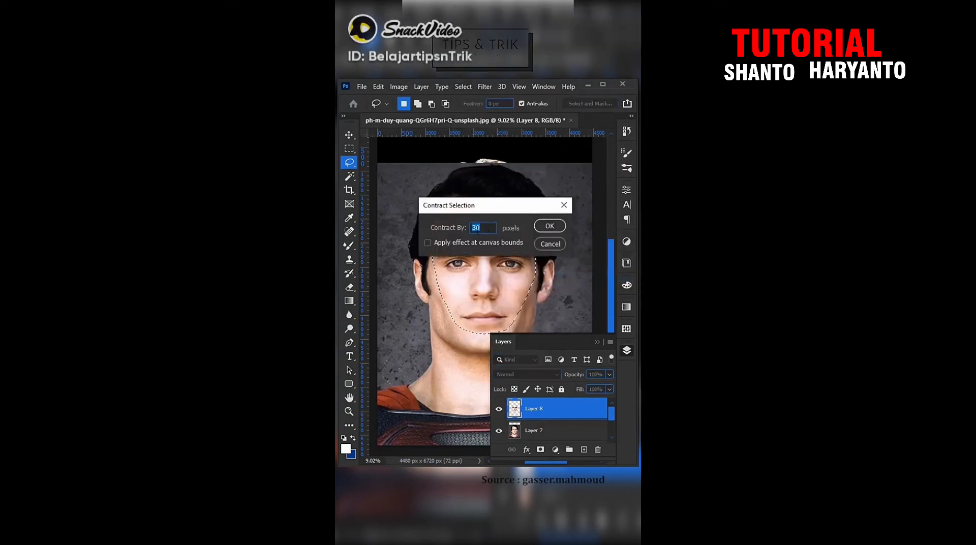
left_click(549, 226)
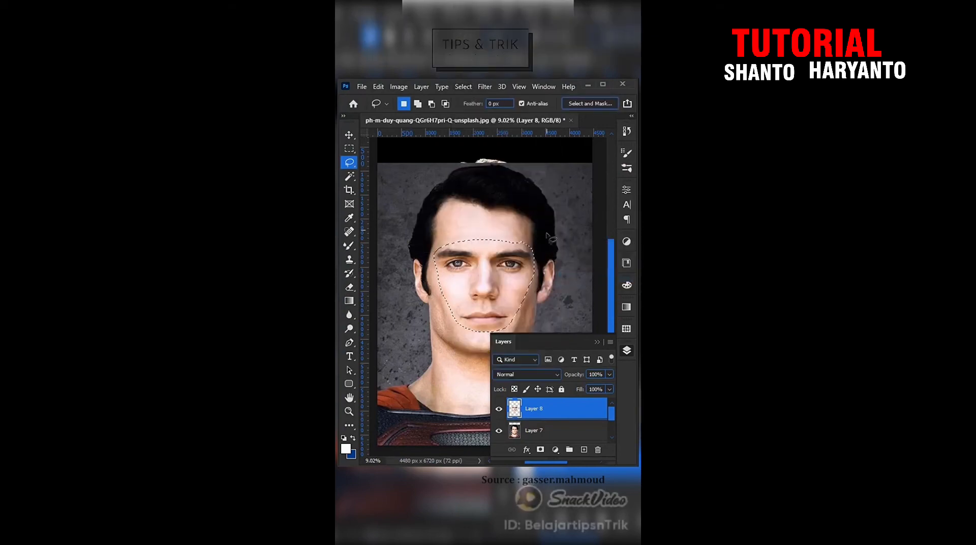
Step: Hide Layer 7 and cut the selected face area out of Layer 5 copy
left_click(499, 430)
scroll(530, 431, "down", 1)
left_click(541, 432)
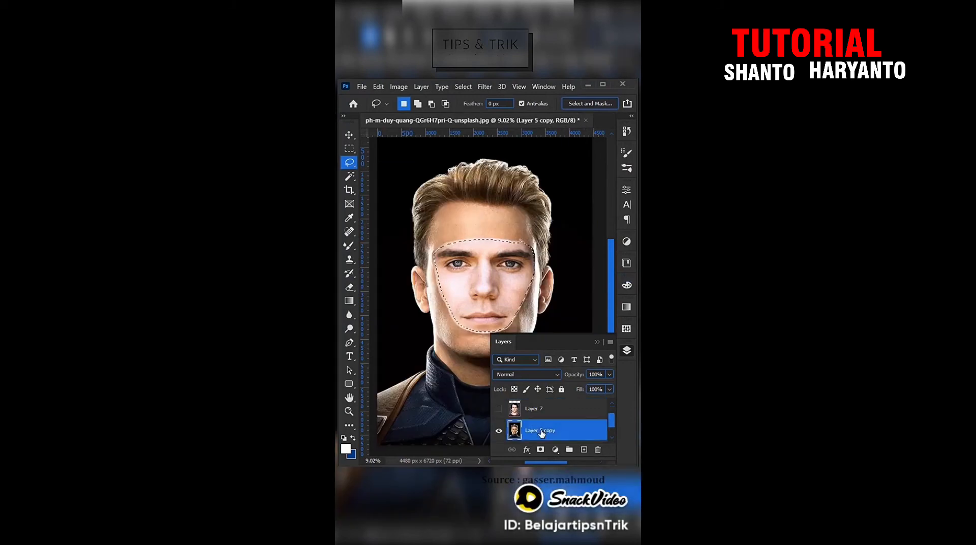
key("ctrl+x")
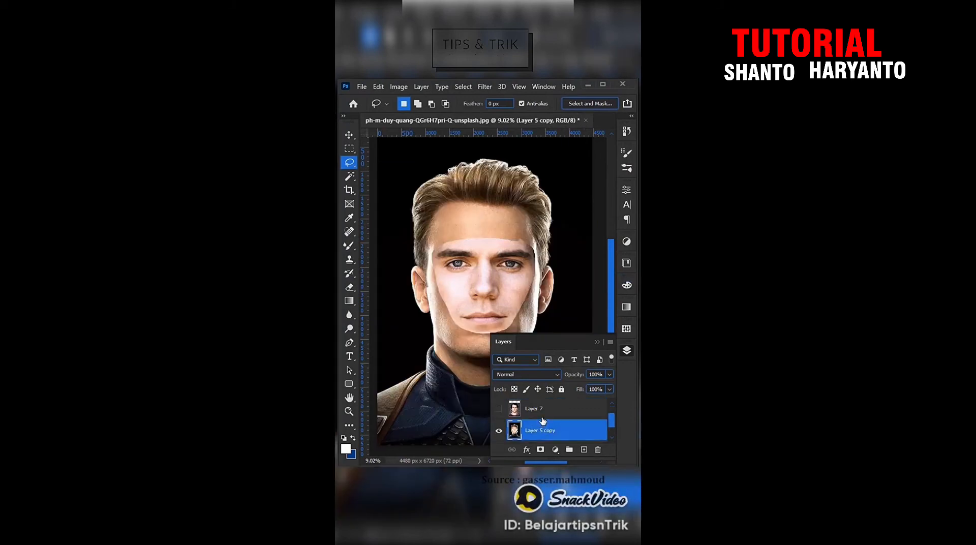
Step: Delete the hidden Layer 7 between the face cut-out and Layer 5 copy
scroll(543, 423, "up", 1)
left_click(579, 435)
key("Delete")
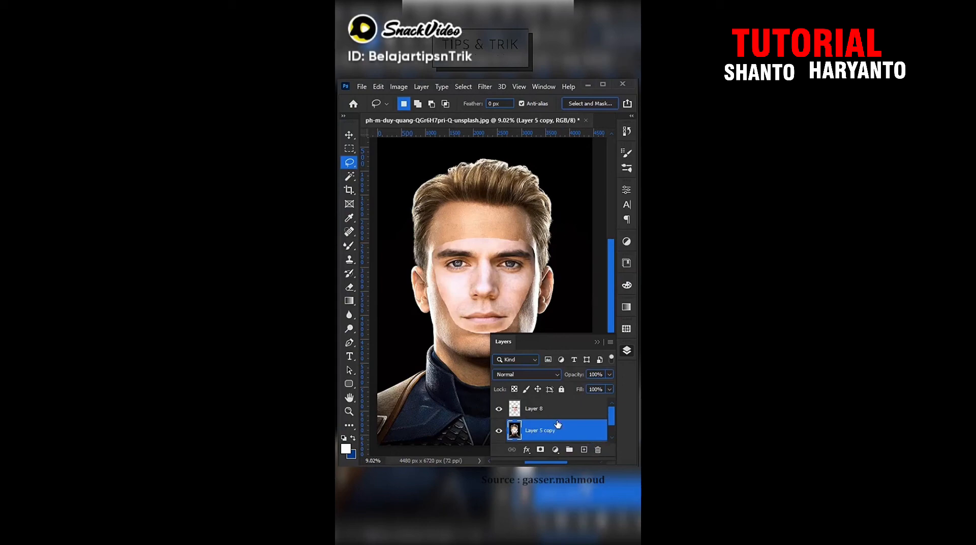
Step: Auto-blend Layer 8 and Layer 5 copy with the Panorama method, seamless tones and colors, and content-aware fill of transparent areas
left_click(552, 412, "shift")
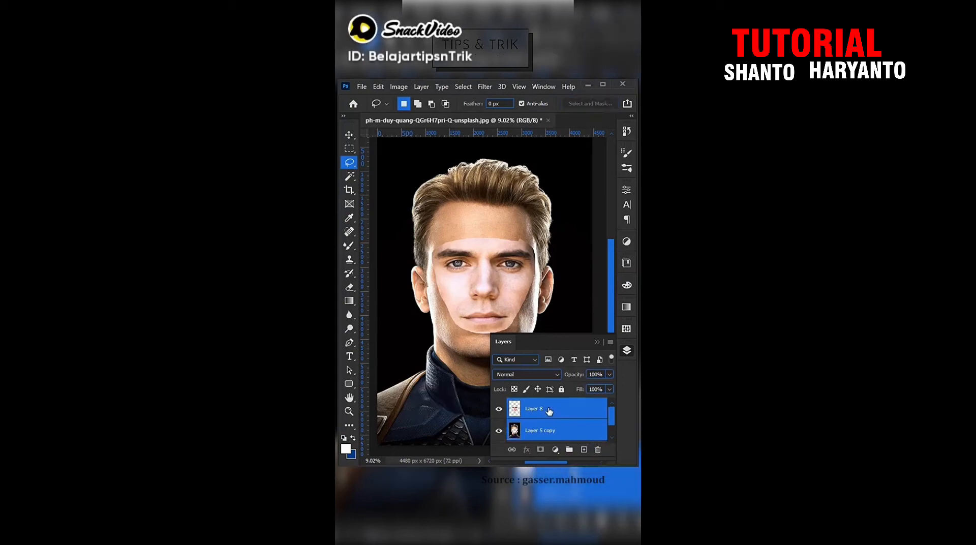
left_click(379, 87)
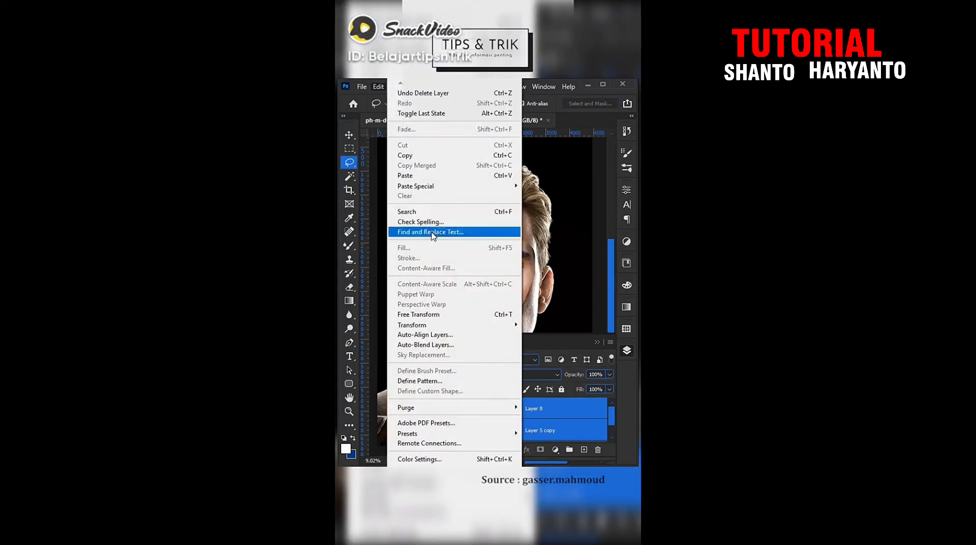
left_click(453, 345)
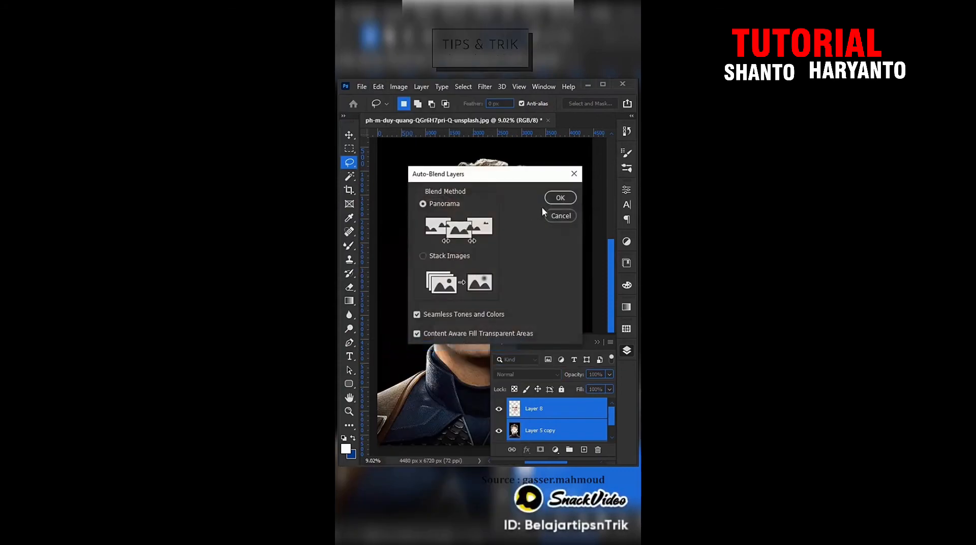
left_click(559, 198)
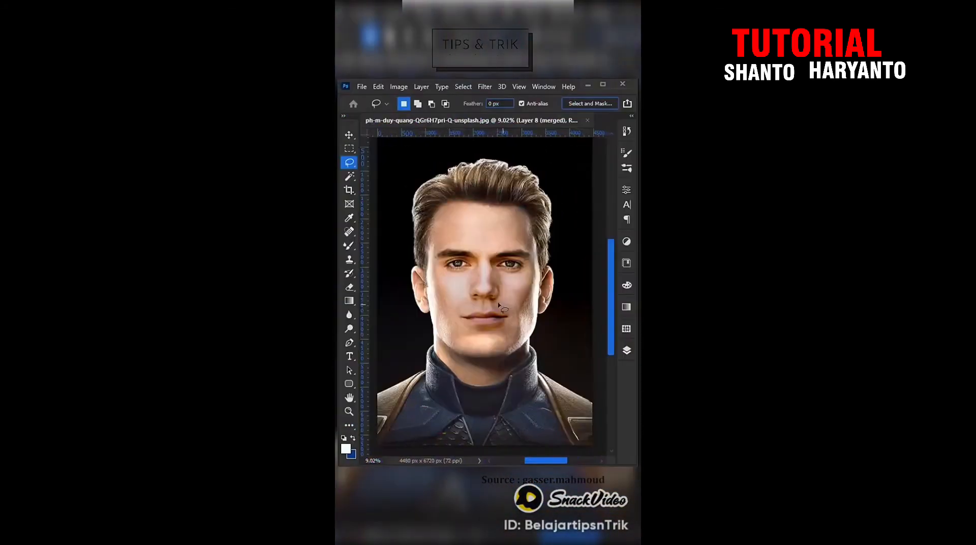
scroll(496, 304, "up", 3)
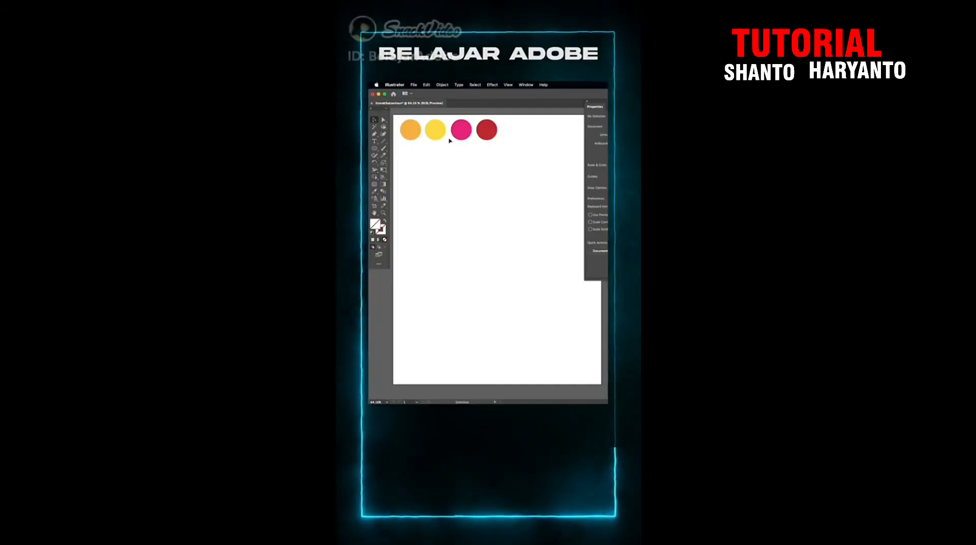
Step: Switch to Illustrator and draw a large circle outward from the middle of the artboard
left_click_drag(487, 240, 555, 308)
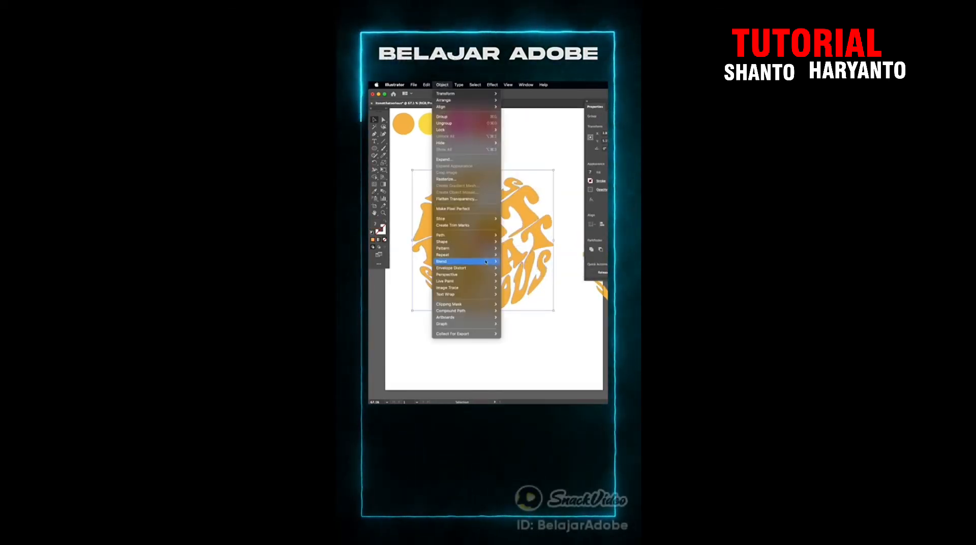
Step: Make an object blend from the circular orange lettering toward its center for a depth effect
mouse_move(485, 261)
left_click(529, 278)
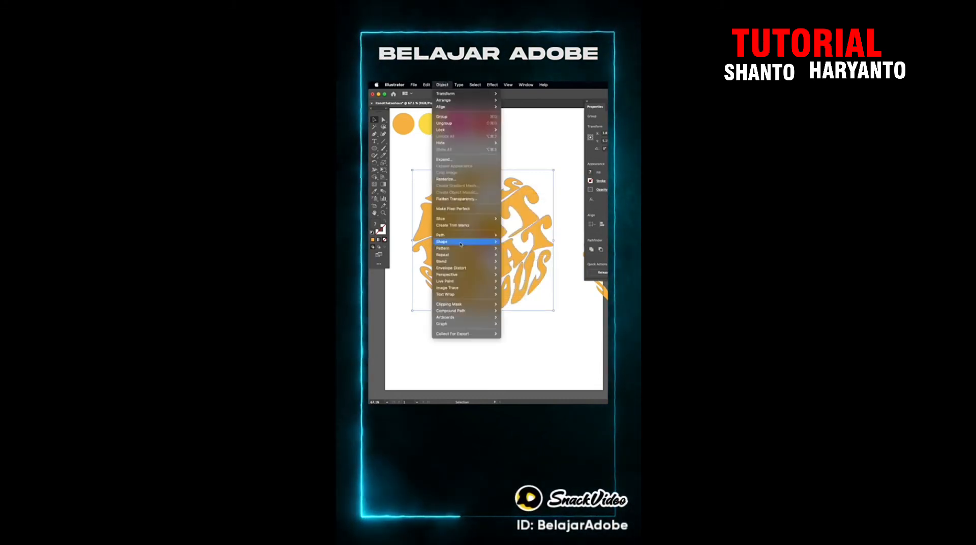
Step: Recolor the spare lettering copy beside the artboard with the yellow of the sample circle and place it over the blended lettering
left_click(599, 290)
key("i")
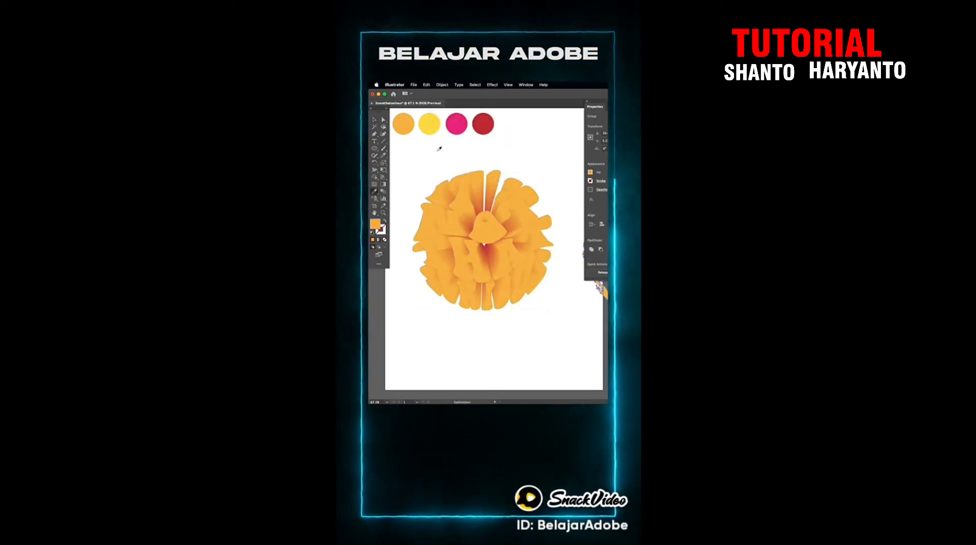
left_click(429, 127)
left_click_drag(600, 285, 536, 231)
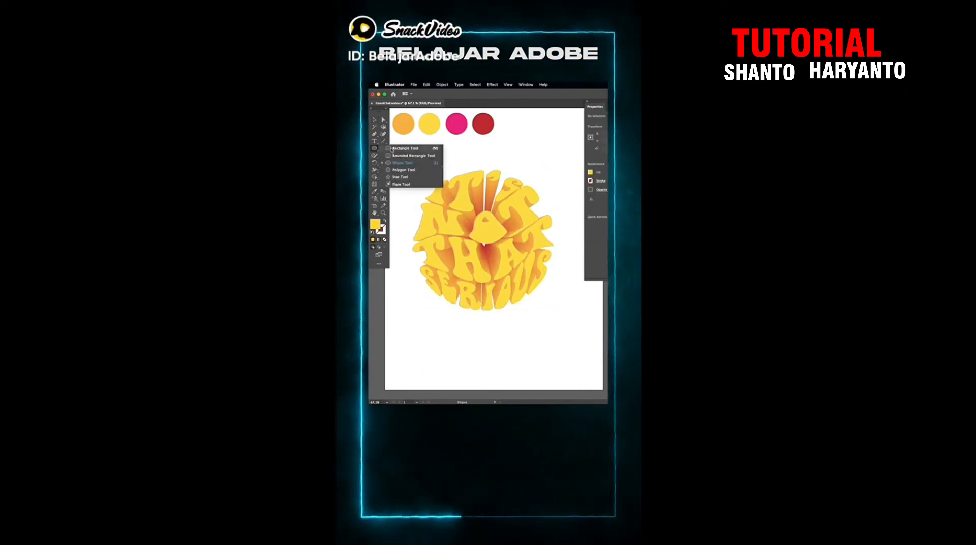
Step: Draw a large square over the lettering, recolor it with the pink of the sample circle, and send it behind the artwork
left_click_drag(476, 214, 448, 158)
key("i")
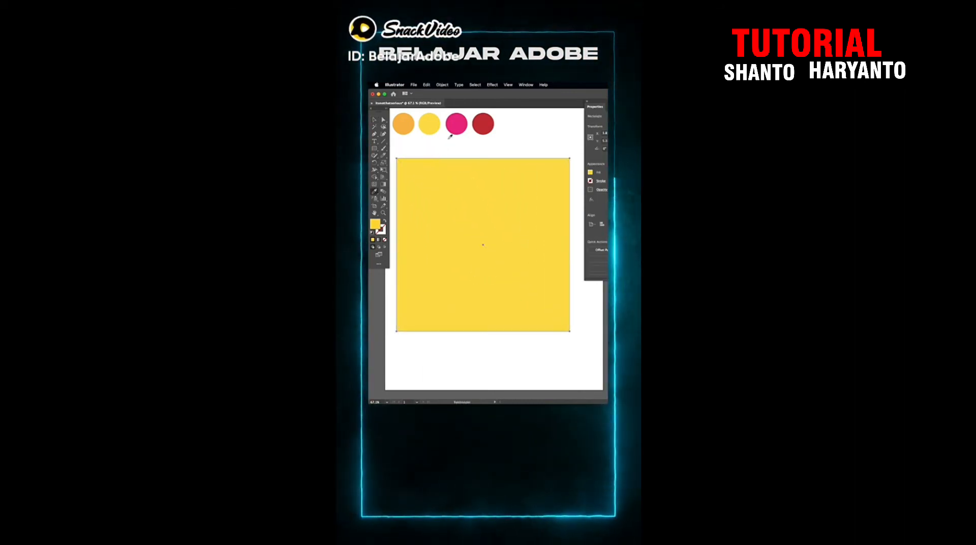
left_click(456, 125)
key("v")
key("super+shift+[")
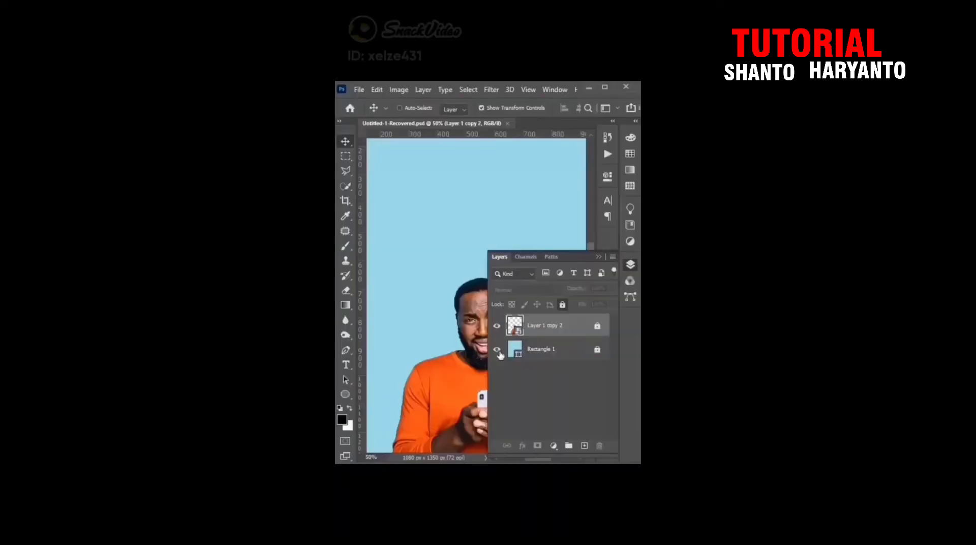
Step: Switch to Photoshop, preview the portrait without the Rectangle 1 background, and unlock and rasterize Layer 1 copy 2
left_click(497, 349)
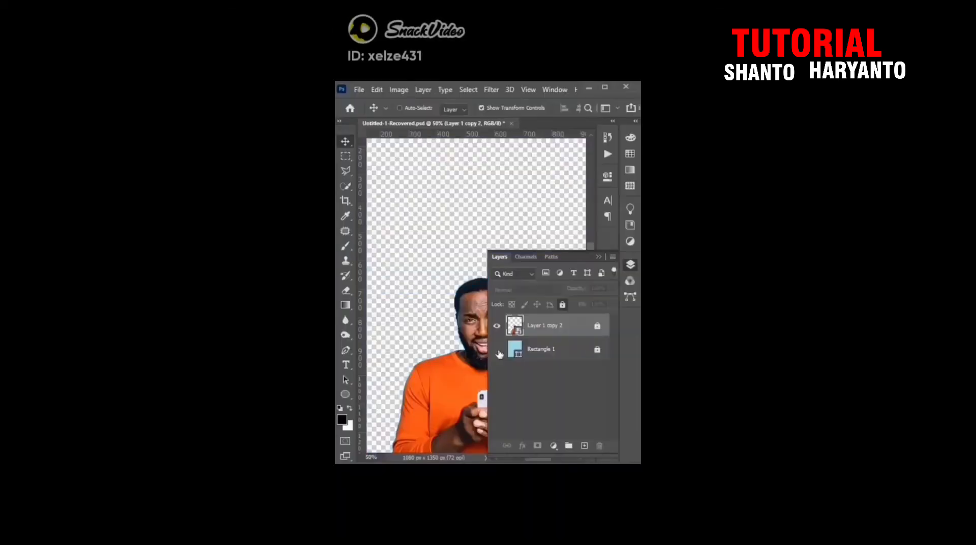
left_click(497, 349)
left_click(598, 329)
right_click(597, 330)
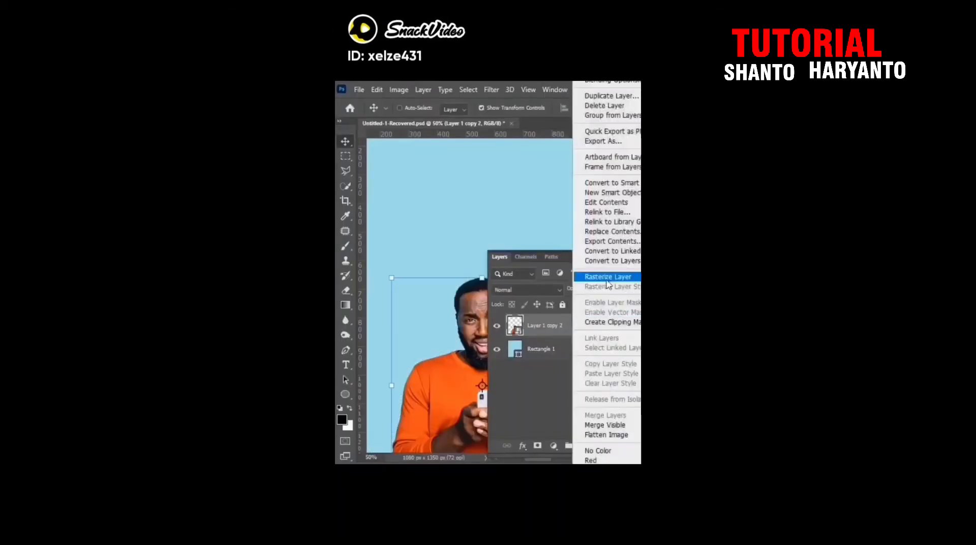
left_click(600, 212)
Step: Select the man's head with the Object Selection tool and cut it onto its own layer
left_click(346, 186)
right_click(346, 185)
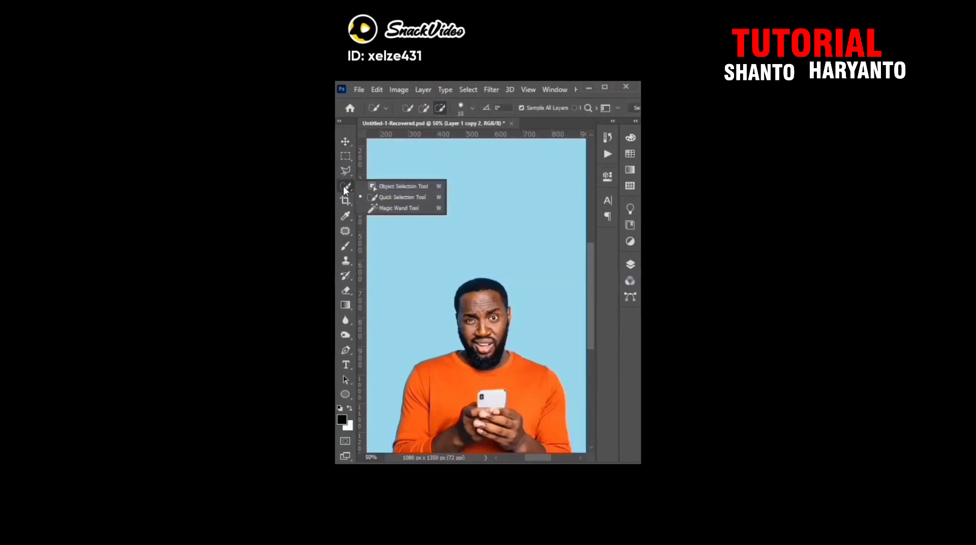
left_click(386, 185)
left_click_drag(447, 278, 512, 366)
right_click(346, 186)
left_click(401, 197)
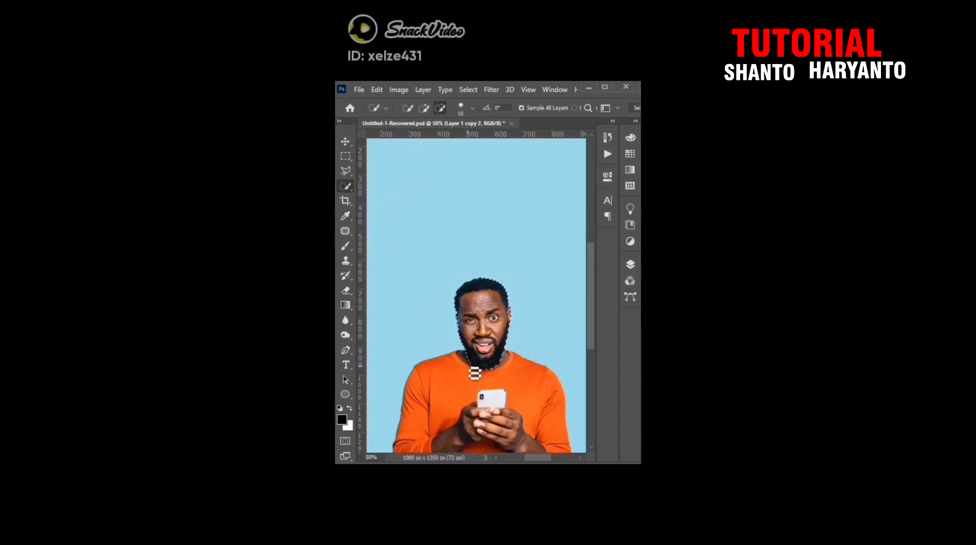
right_click(487, 310)
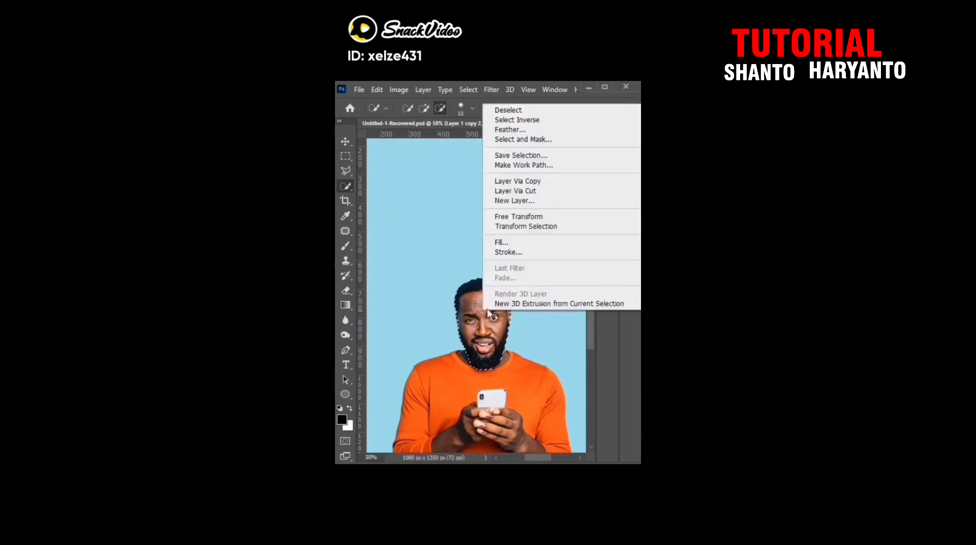
left_click(516, 191)
Step: Enlarge the cut-out head to about 174% and move it up so the beard sits at the shirt's neckline
left_click(345, 143)
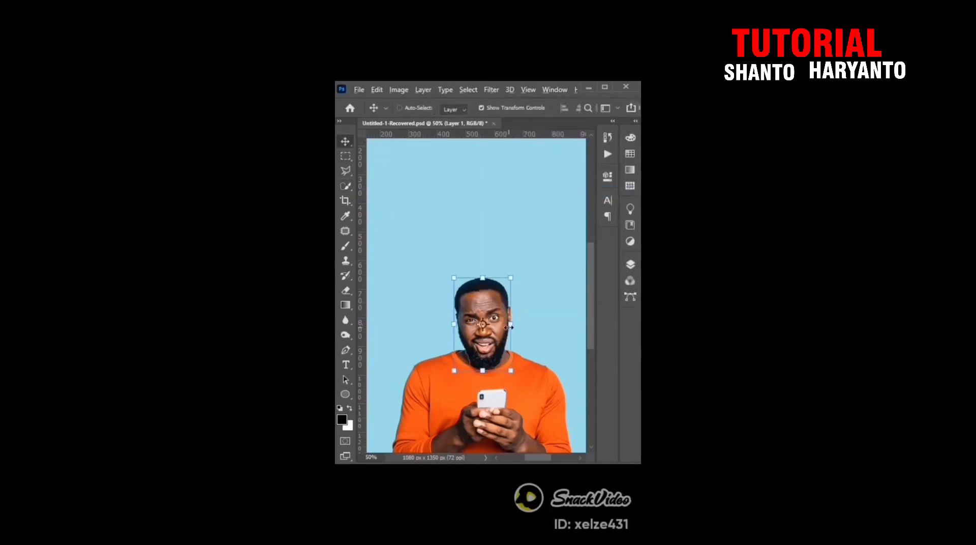
left_click_drag(522, 268, 532, 253)
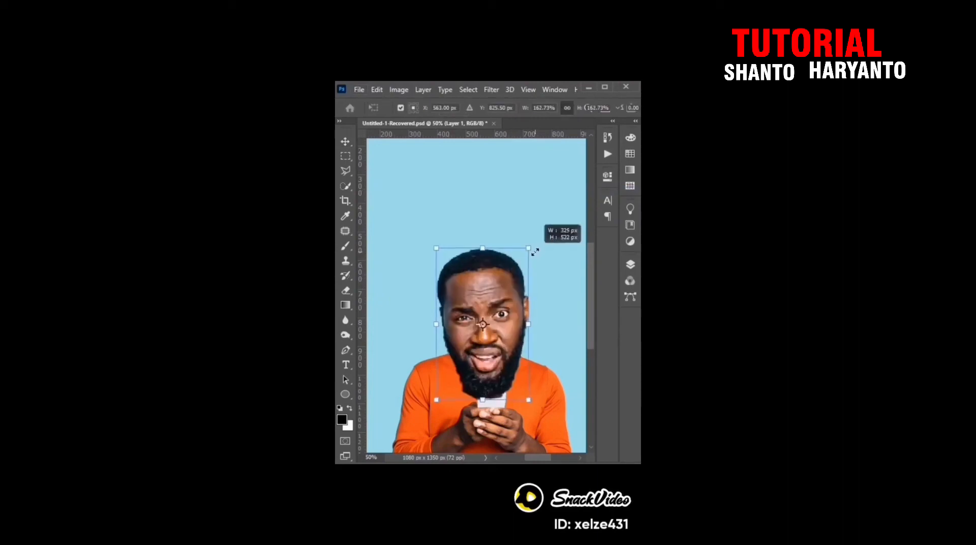
left_click_drag(509, 312, 509, 284)
left_click_drag(527, 221, 531, 215)
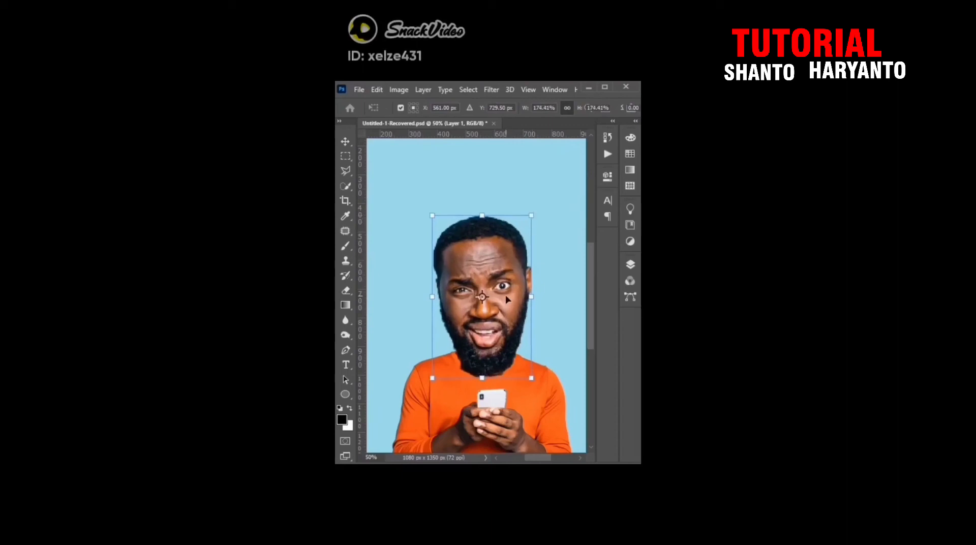
left_click_drag(506, 298, 506, 294)
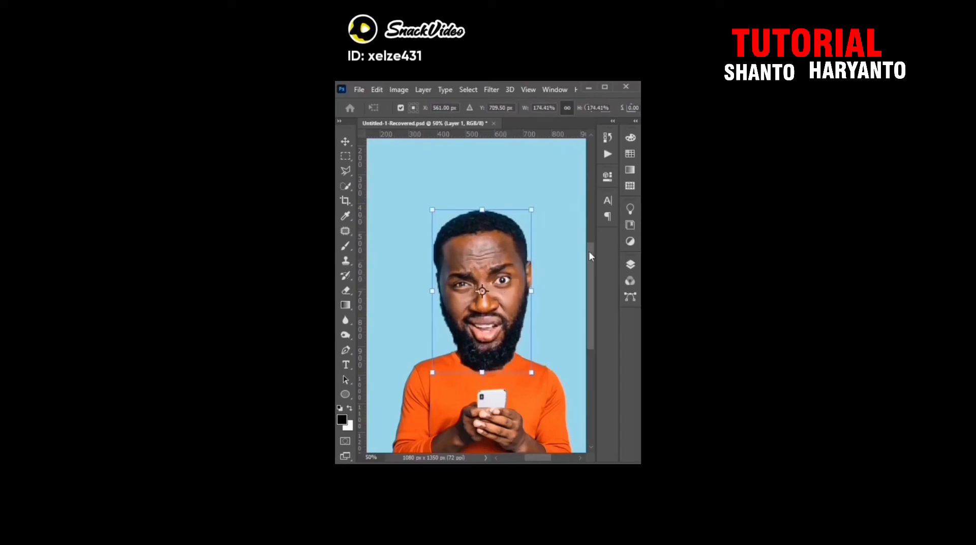
key("Return")
Step: Add a new layer above Layer 1 copy 2 and paint a soft black shadow under the beard at 62% brush opacity
left_click(632, 266)
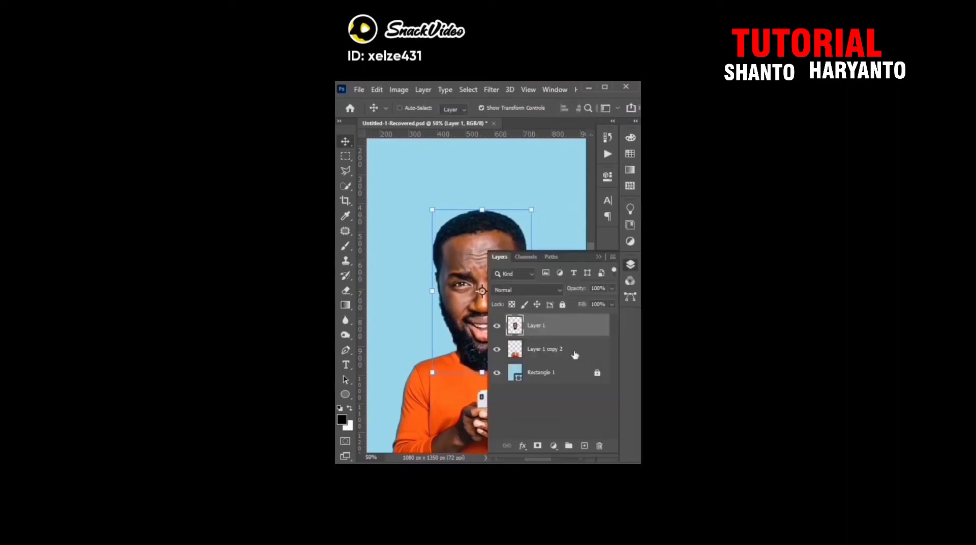
left_click(575, 350)
left_click(584, 445)
left_click(598, 258)
left_click(344, 248)
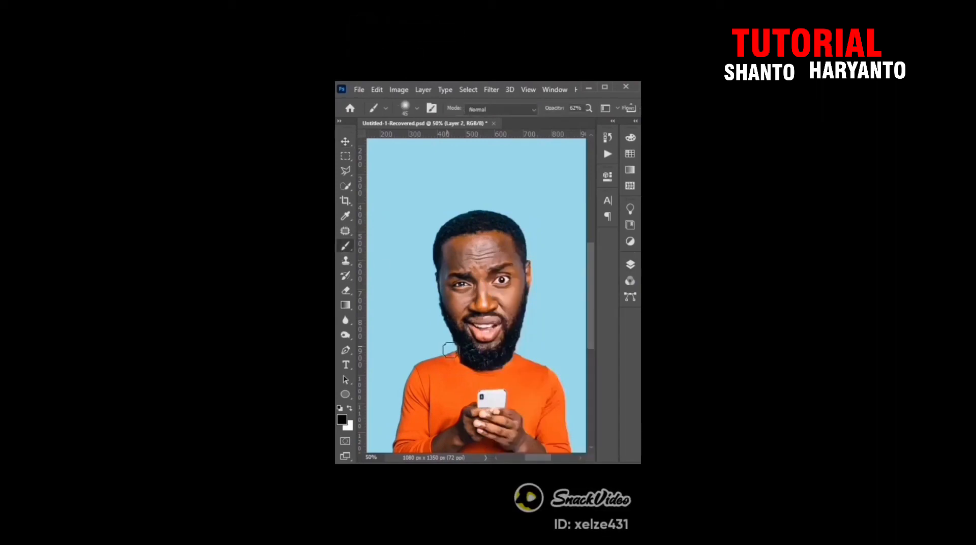
left_click_drag(462, 365, 508, 363)
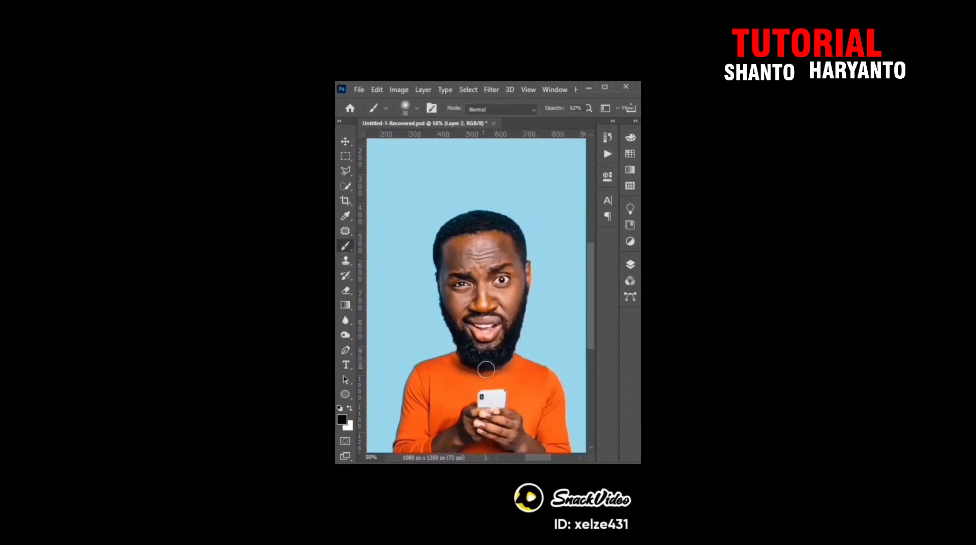
Step: Select the enlarged head's layer and open the Liquify filter for it
left_click(543, 326)
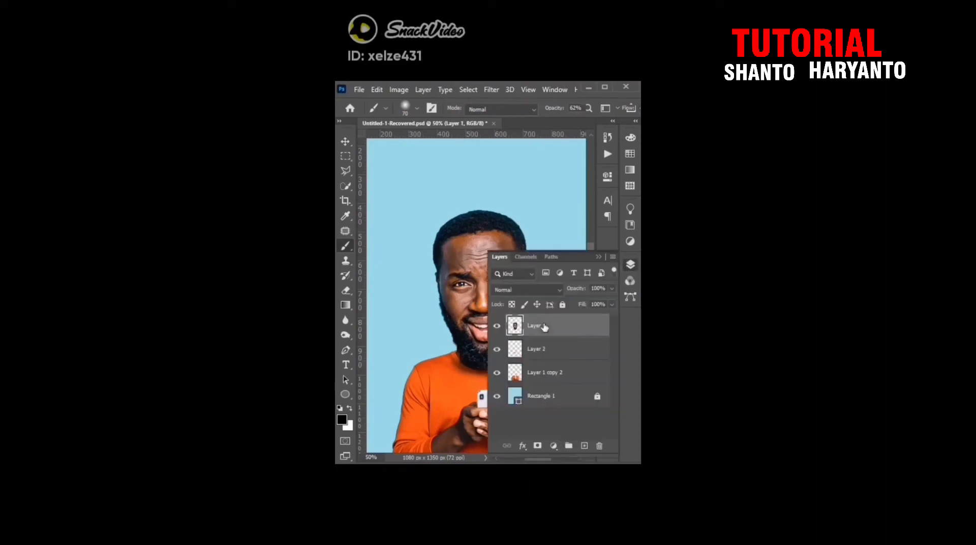
left_click(605, 257)
left_click(492, 89)
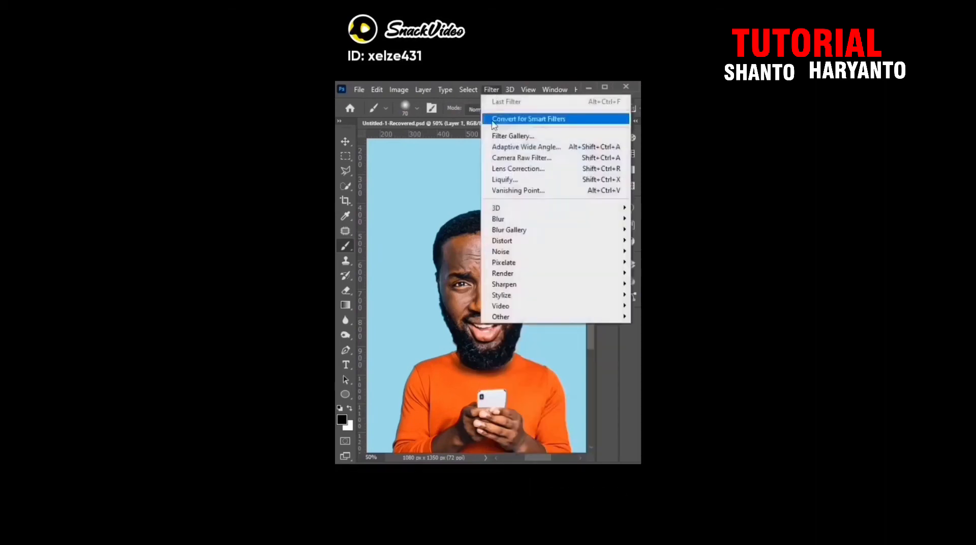
left_click(505, 180)
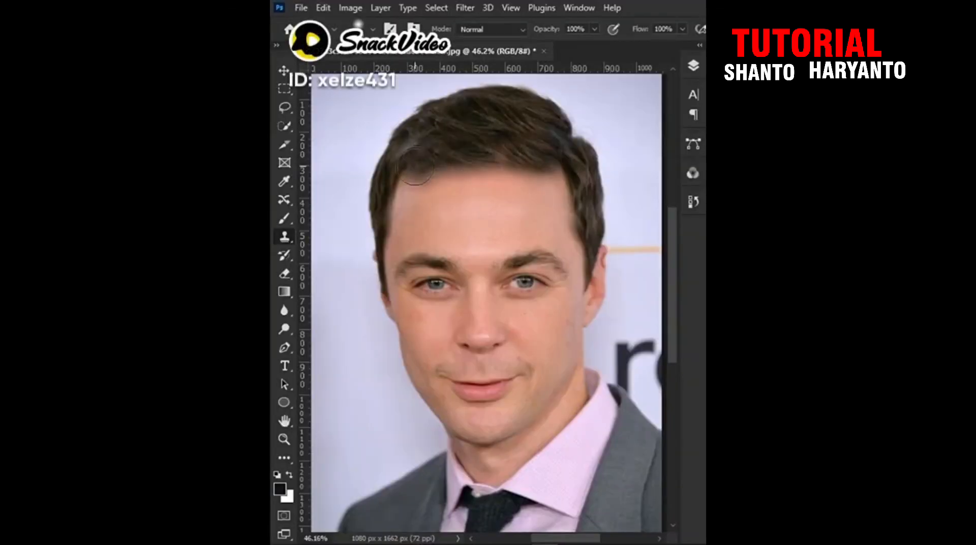
Step: Try to lower the man's hairline by painting hair over the upper forehead with the Clone Stamp tool
mouse_move(416, 170)
left_mouse_down()
mouse_move(431, 152)
mouse_move(447, 169)
mouse_move(554, 152)
left_mouse_up()
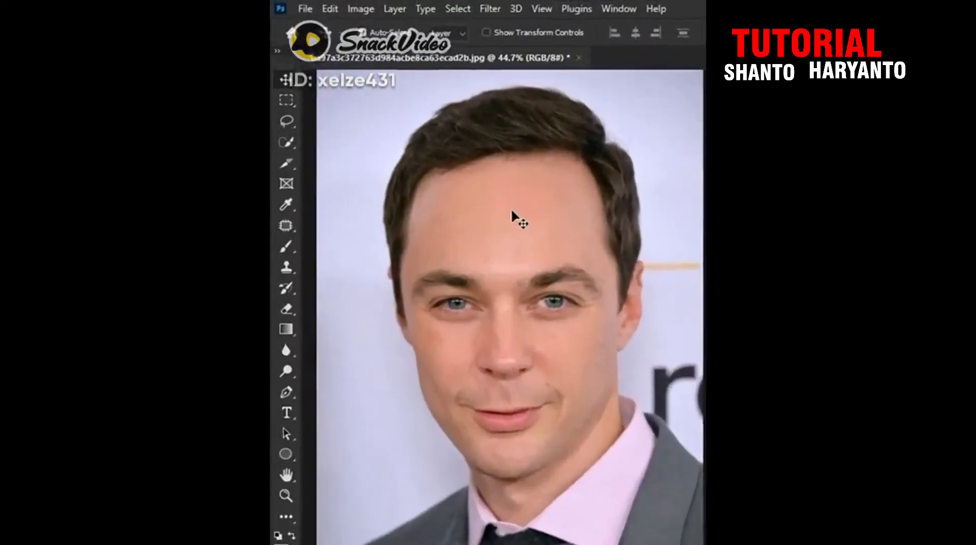
Step: Lasso the front hair and upper forehead of the portrait and copy the selection to a new layer
left_click_drag(290, 118, 317, 117)
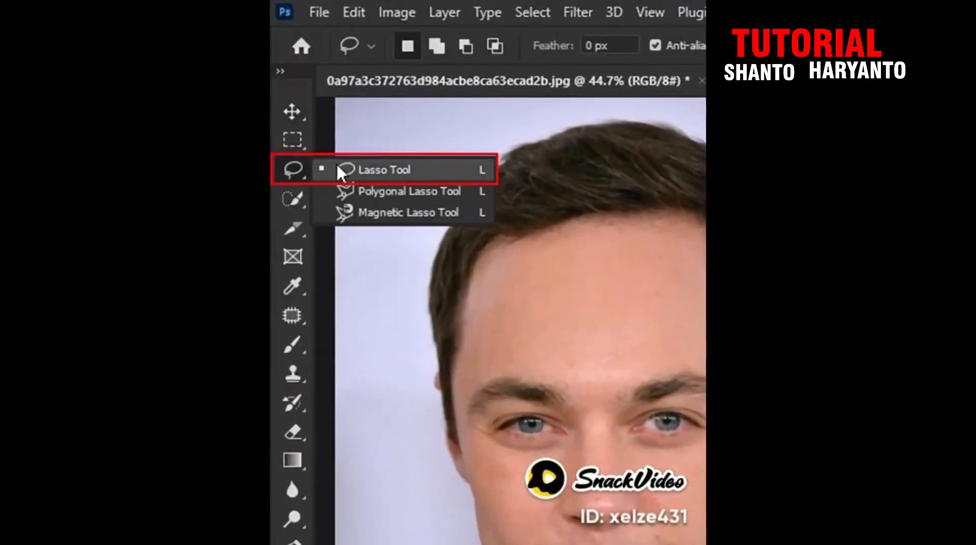
left_click(438, 168)
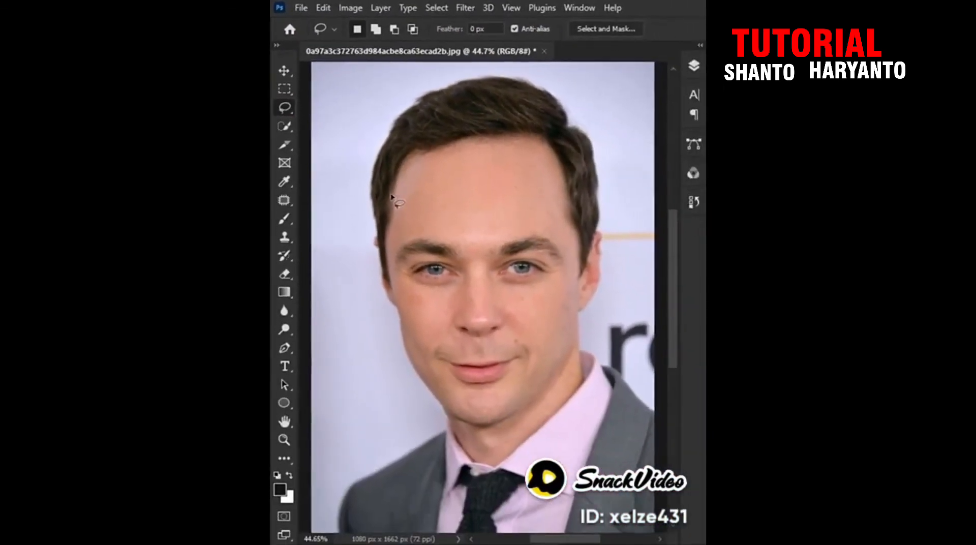
mouse_move(407, 127)
left_mouse_down()
mouse_move(465, 92)
mouse_move(509, 91)
mouse_move(542, 104)
mouse_move(592, 169)
mouse_move(577, 189)
mouse_move(470, 209)
left_mouse_up()
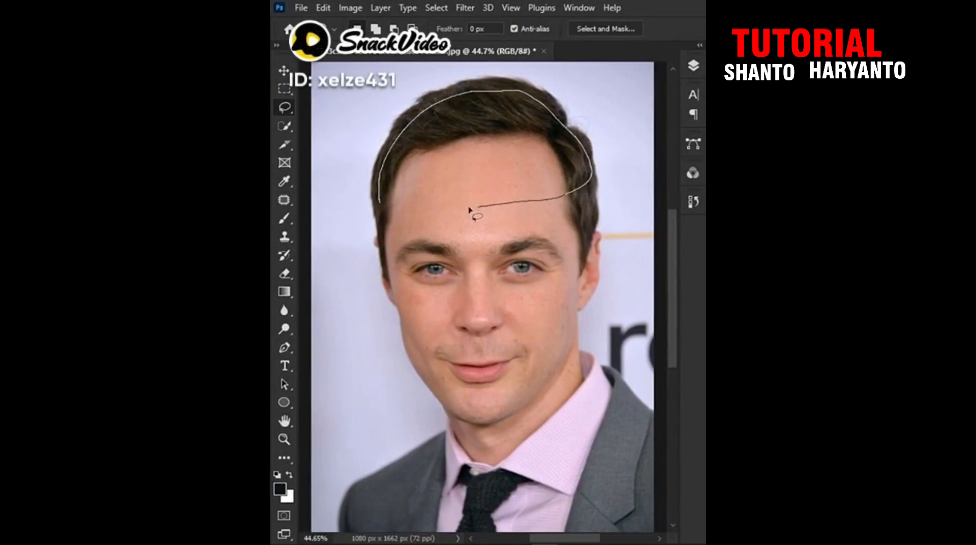
left_click_drag(385, 212, 379, 207)
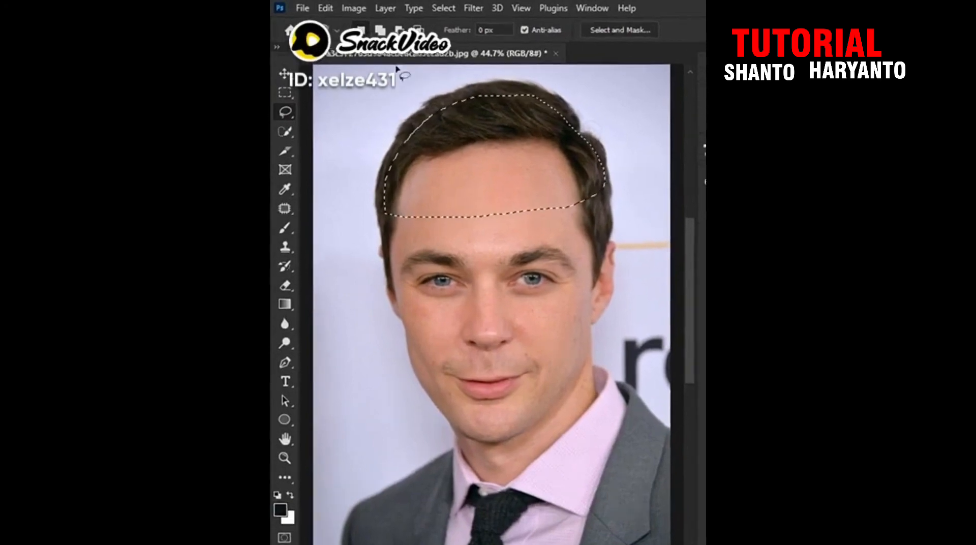
left_click(414, 14)
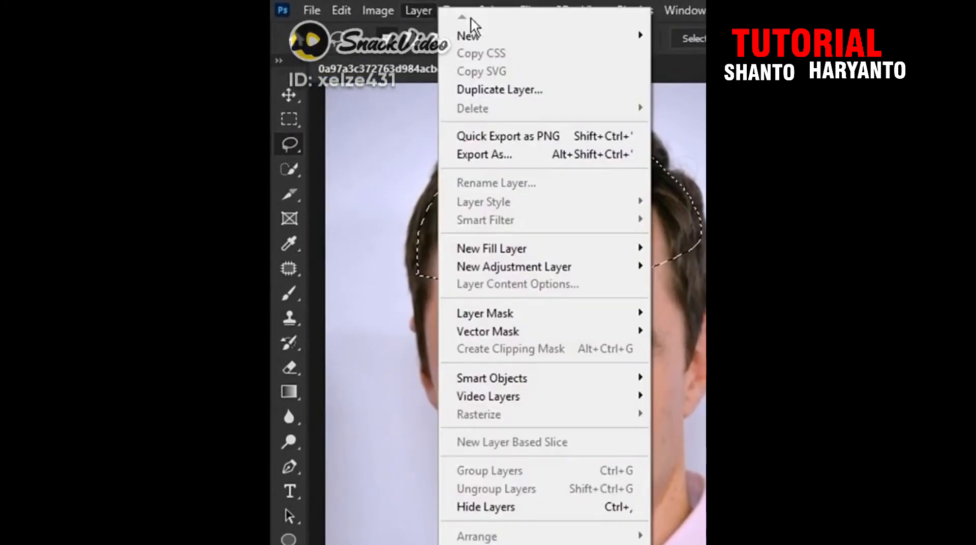
mouse_move(473, 35)
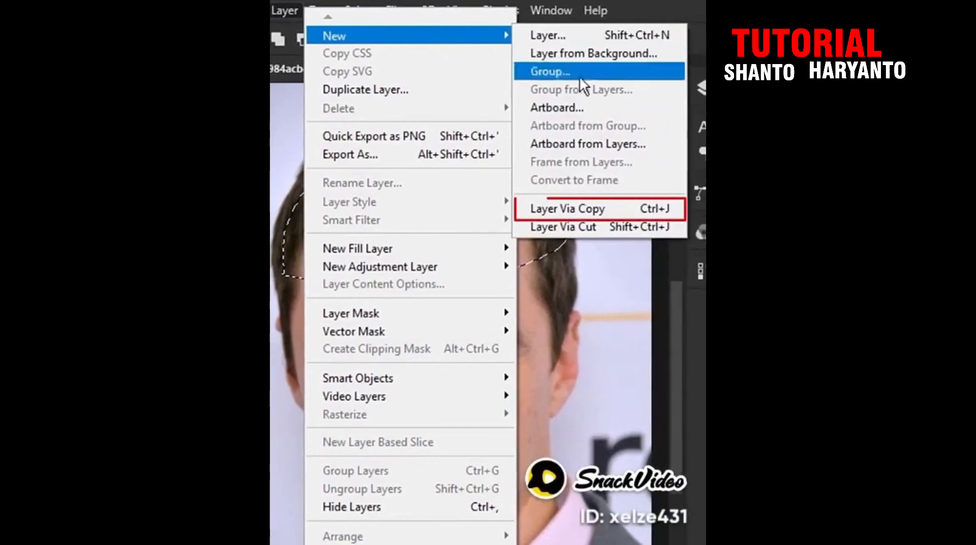
left_click(624, 207)
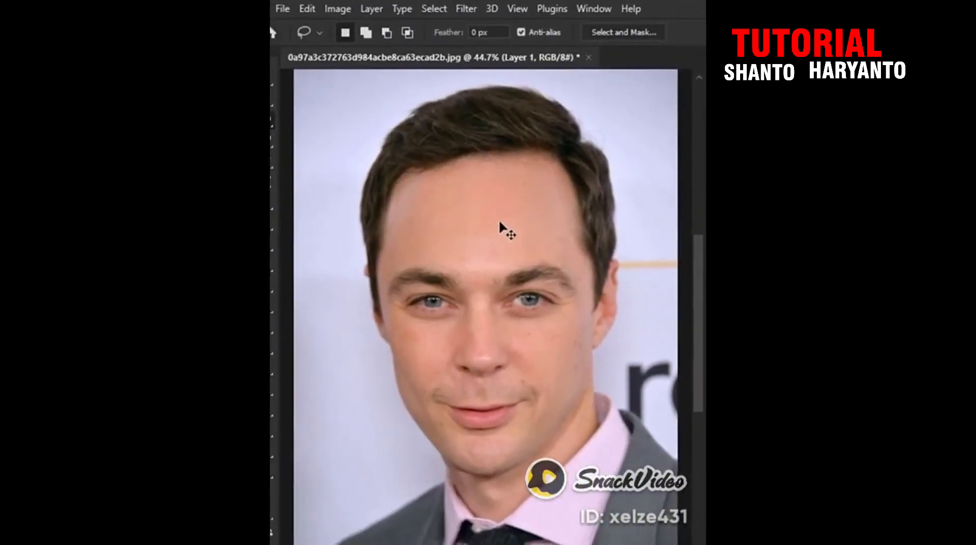
Step: Warp the copied hair and forehead layer downward in the middle and at both temples to lower the hairline
key("ctrl+t")
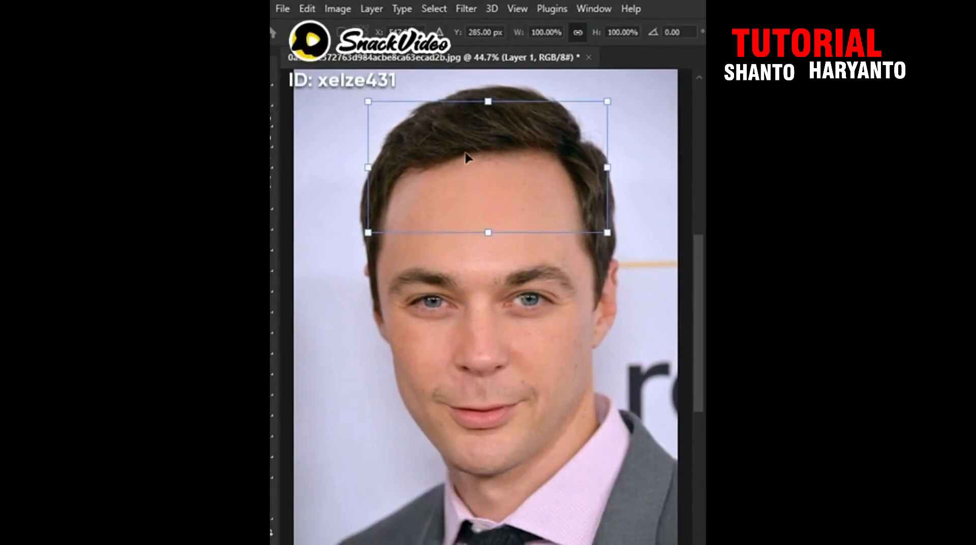
right_click(466, 155)
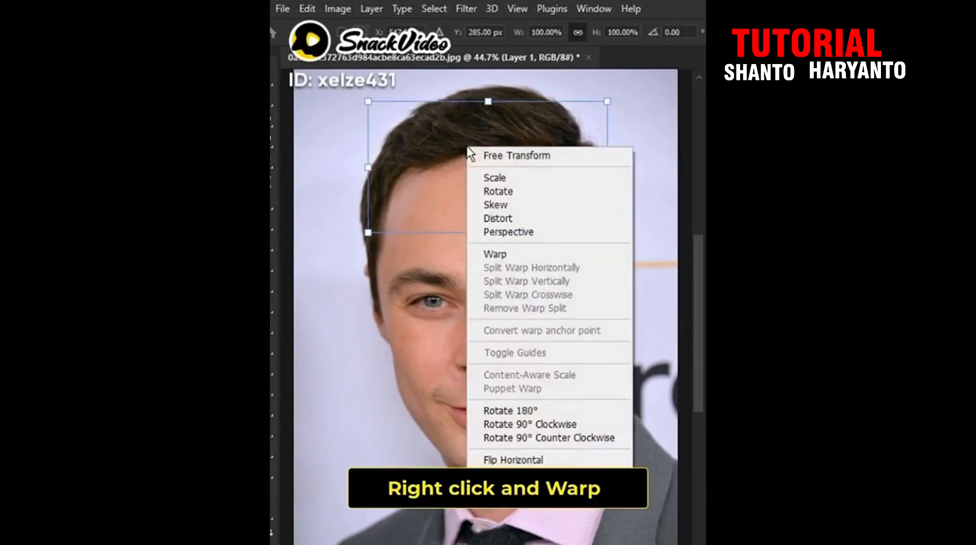
left_click(517, 254)
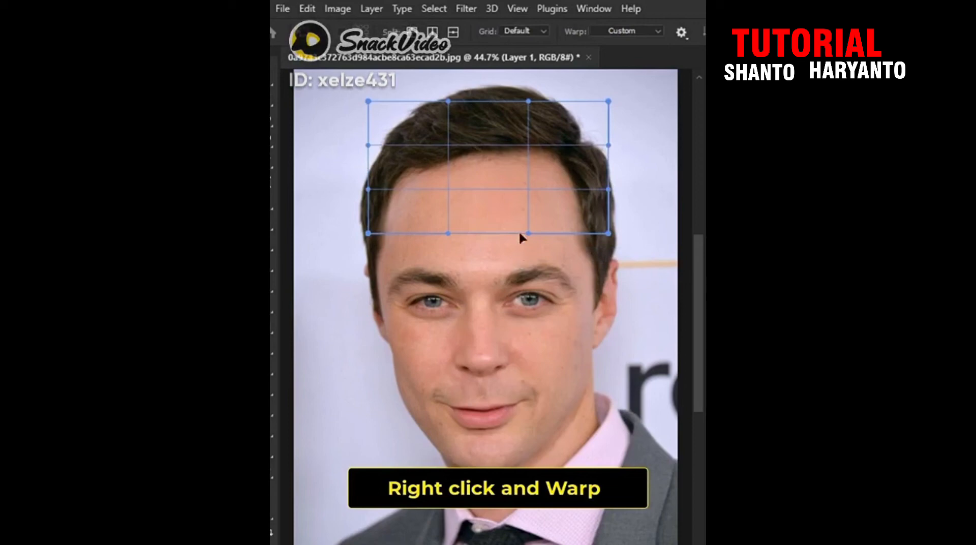
left_click_drag(534, 158, 540, 183)
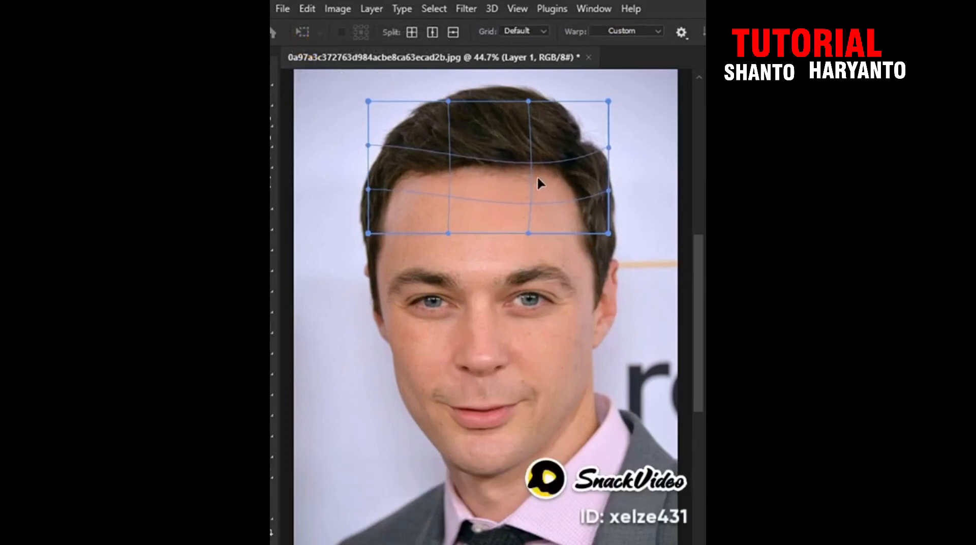
left_click_drag(443, 176, 407, 194)
left_click_drag(517, 190, 551, 182)
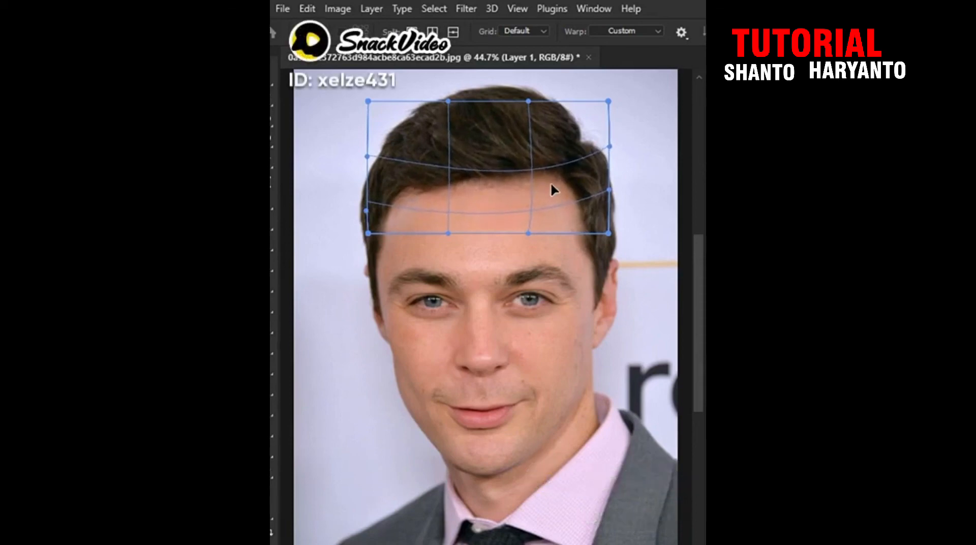
left_click_drag(405, 198, 405, 206)
key("Return")
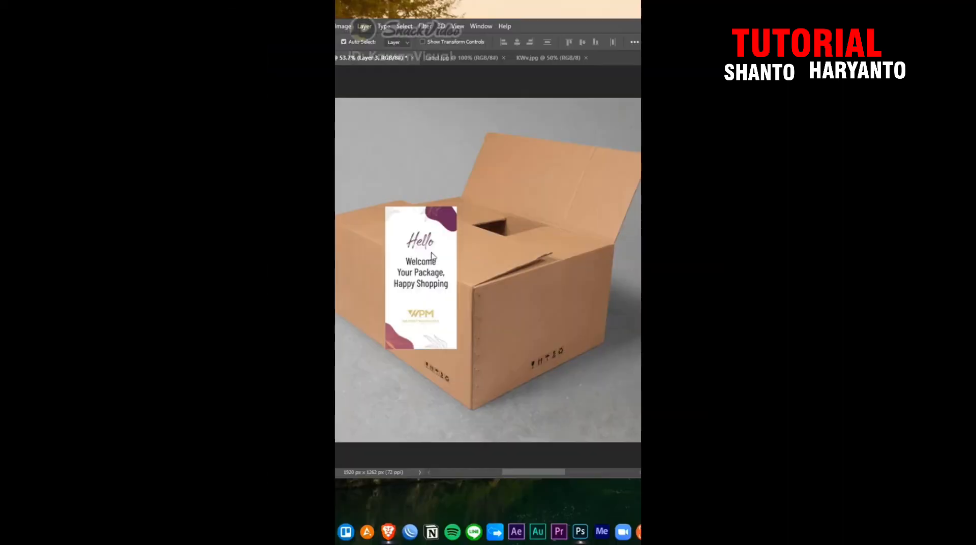
Step: Try to fit the welcome label onto the cardboard box by transforming its corners to match the box's perspective
left_click_drag(431, 265, 426, 262)
key("ctrl+t")
left_click_drag(452, 204, 432, 245)
left_click_drag(432, 244, 468, 268)
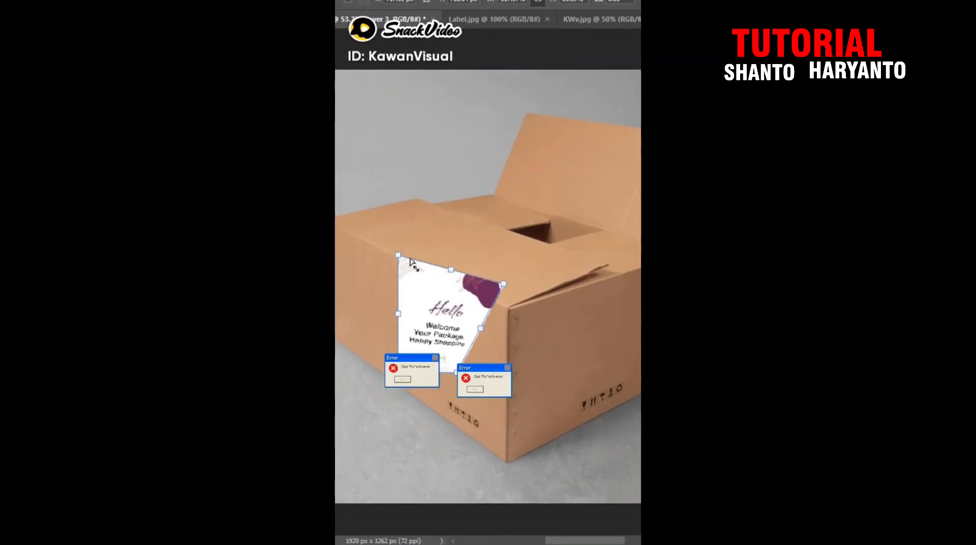
left_click_drag(398, 255, 453, 232)
left_click_drag(398, 373, 423, 335)
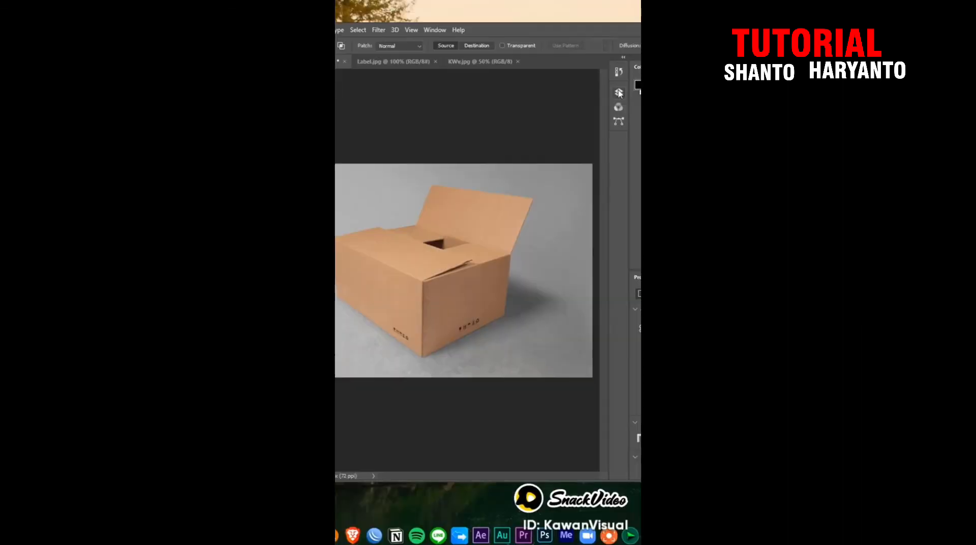
Step: Add a new empty layer above the cardboard box background
left_click(619, 92)
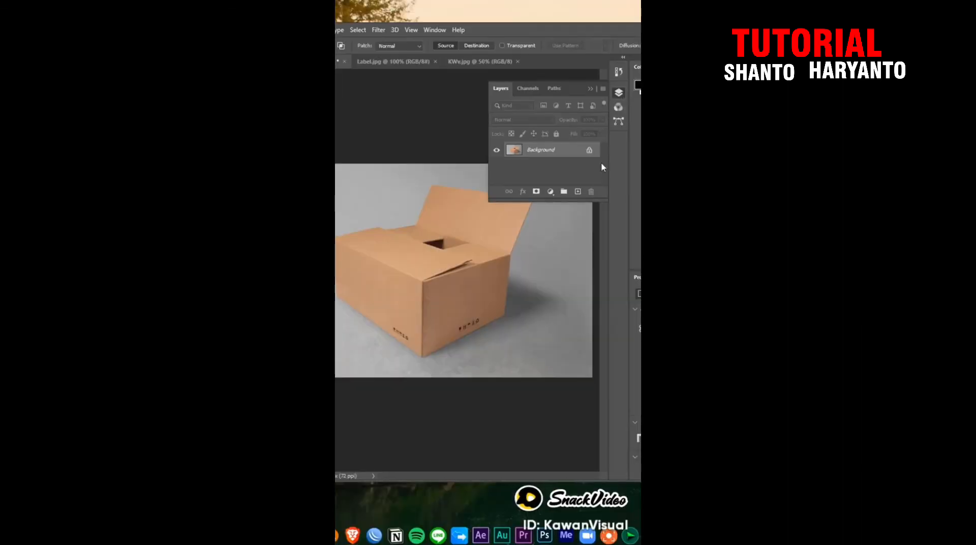
left_click(578, 192)
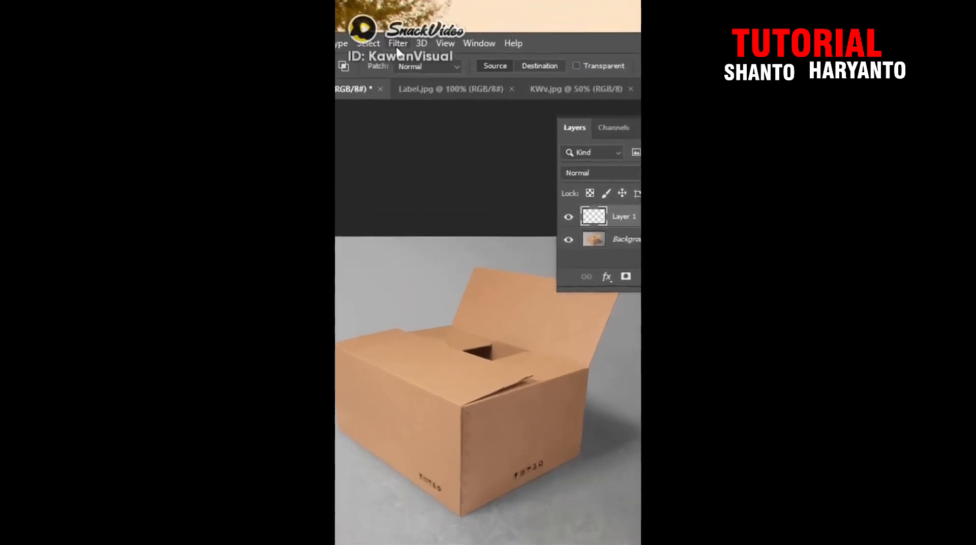
Step: In Vanishing Point, define a perspective plane over the box's top and extend connected planes down its side faces
left_click(399, 51)
left_click(448, 190)
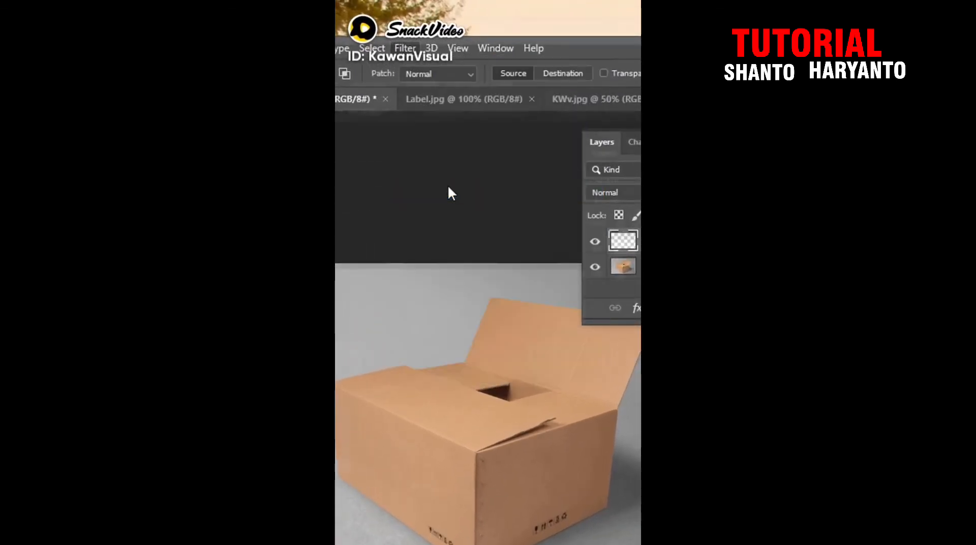
left_click(339, 209)
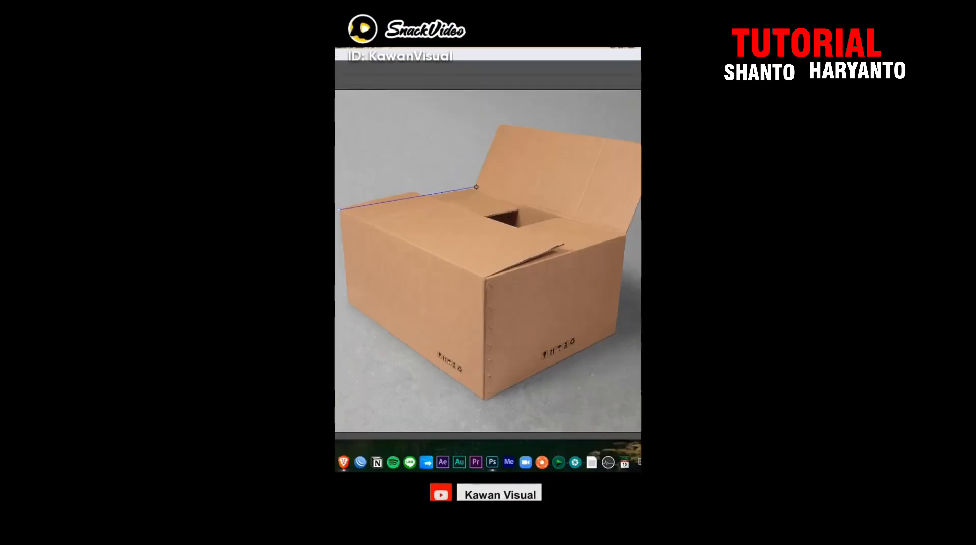
left_click(477, 186)
left_click(625, 234)
left_click(483, 278)
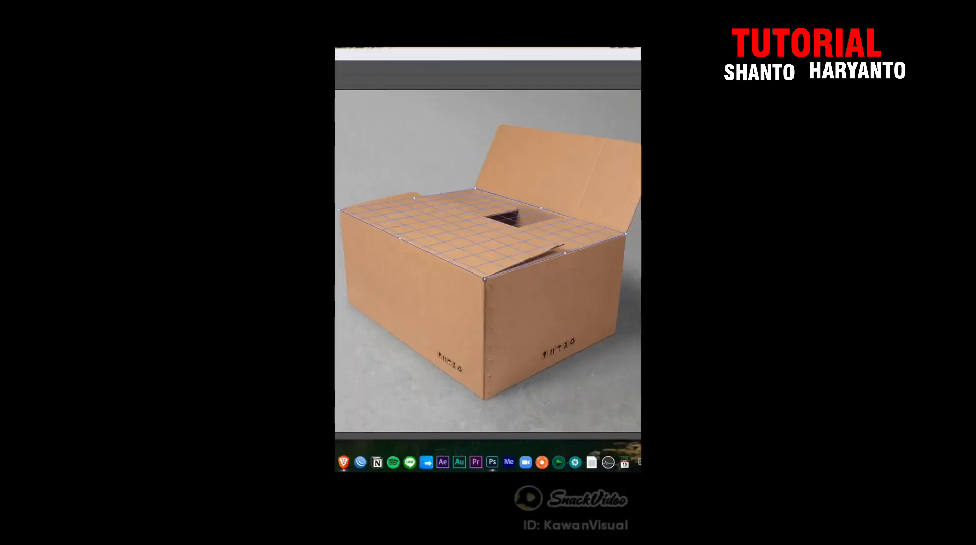
left_click_drag(564, 258, 556, 368)
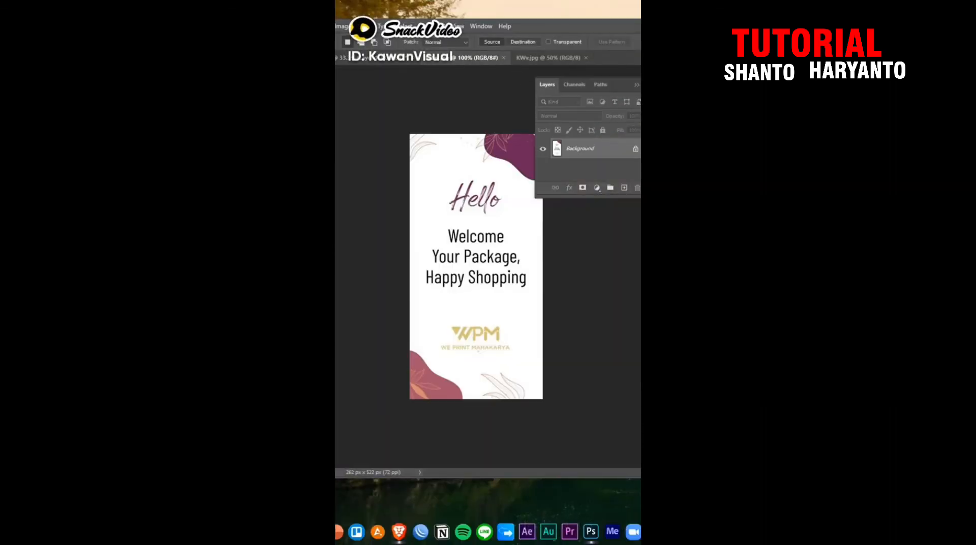
Step: Copy the entire welcome label image and return to the cardboard box document
key("v")
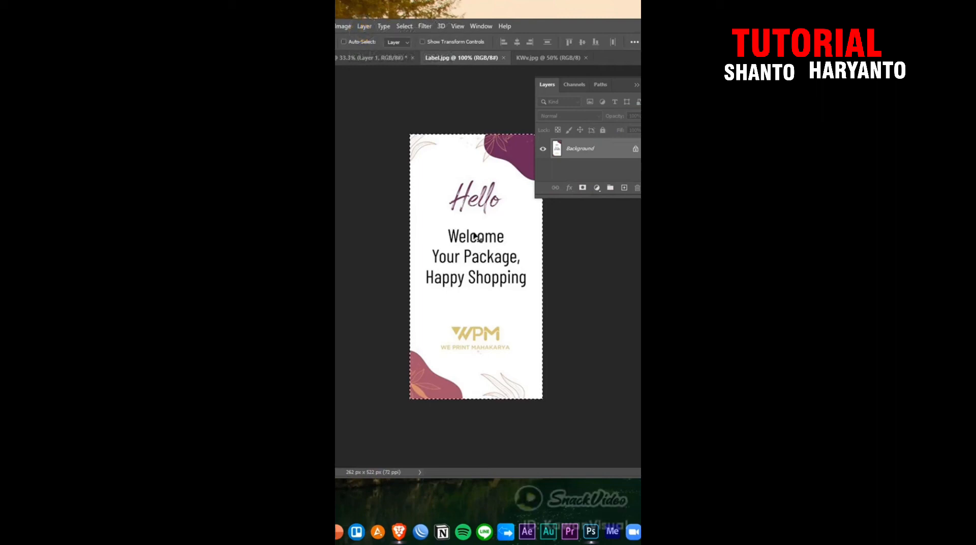
key("ctrl+c")
left_click(379, 58)
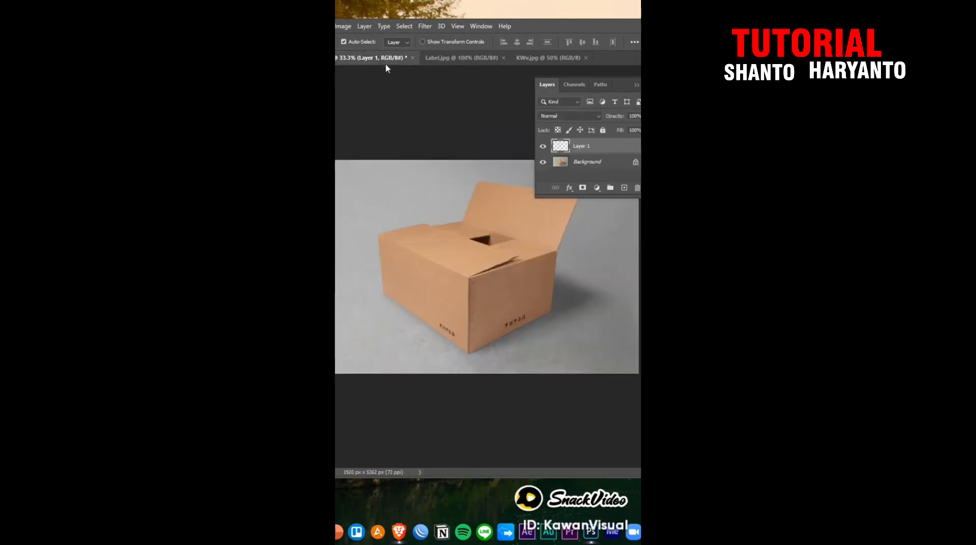
Step: Paste the welcome label in Vanishing Point, wrap it over the box's top edge onto the left face, and apply the filter
left_click(444, 33)
left_click(470, 135)
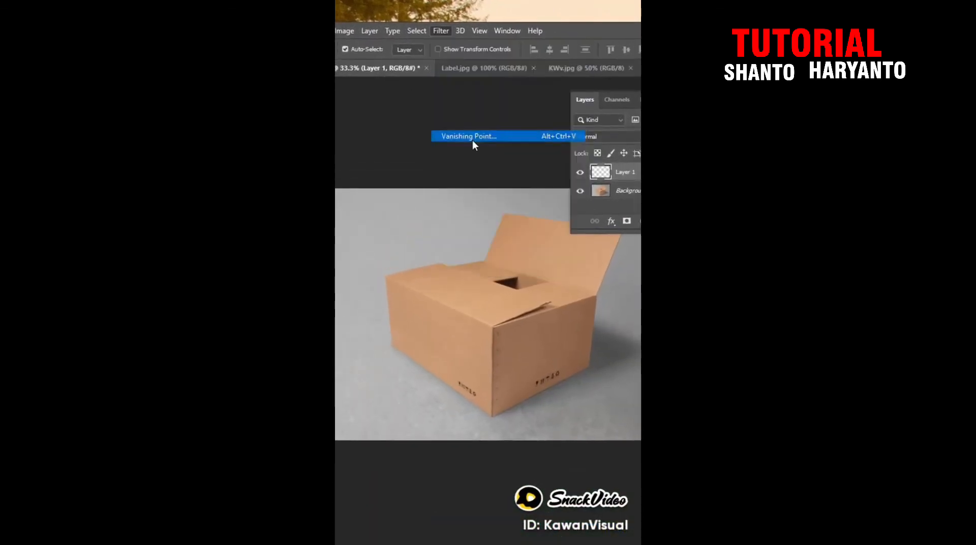
key("ctrl+v")
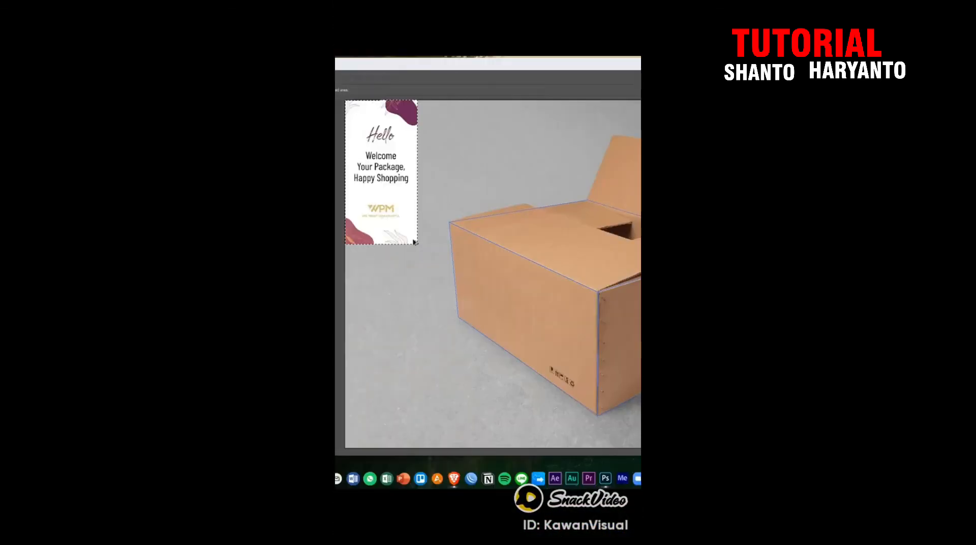
left_click_drag(414, 243, 564, 323)
left_click_drag(476, 309, 464, 306)
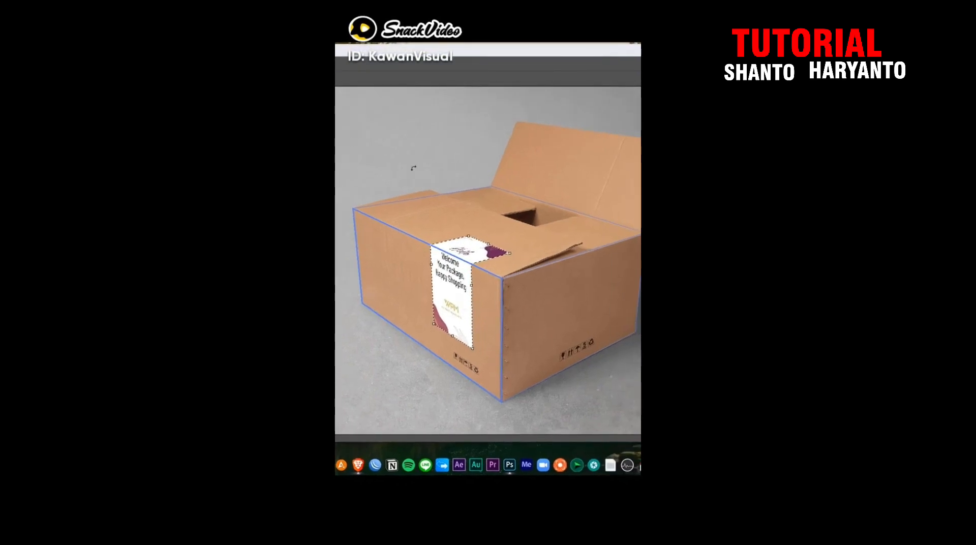
key("Return")
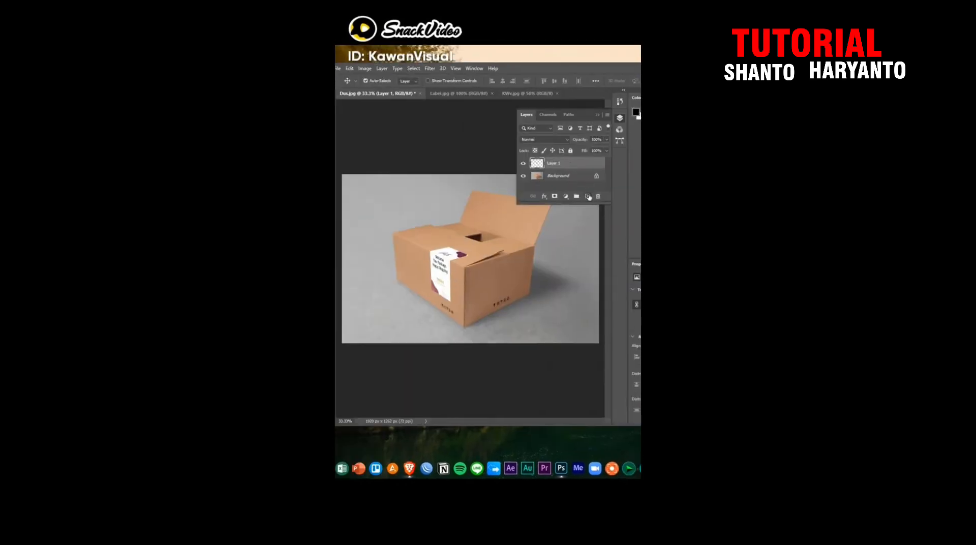
Step: Add a new empty layer above the label layer and paste the Kawan Visual logo into Vanishing Point
left_click(535, 193)
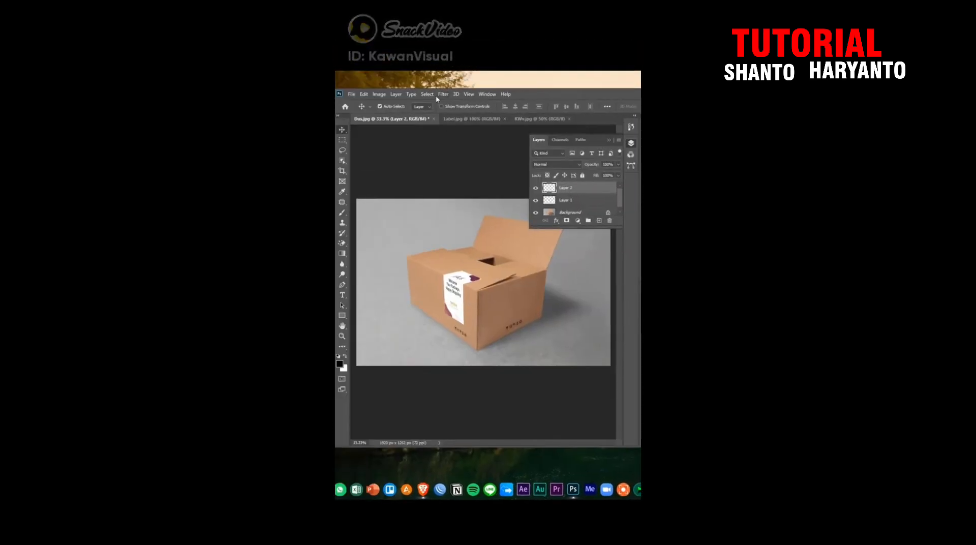
left_click(441, 94)
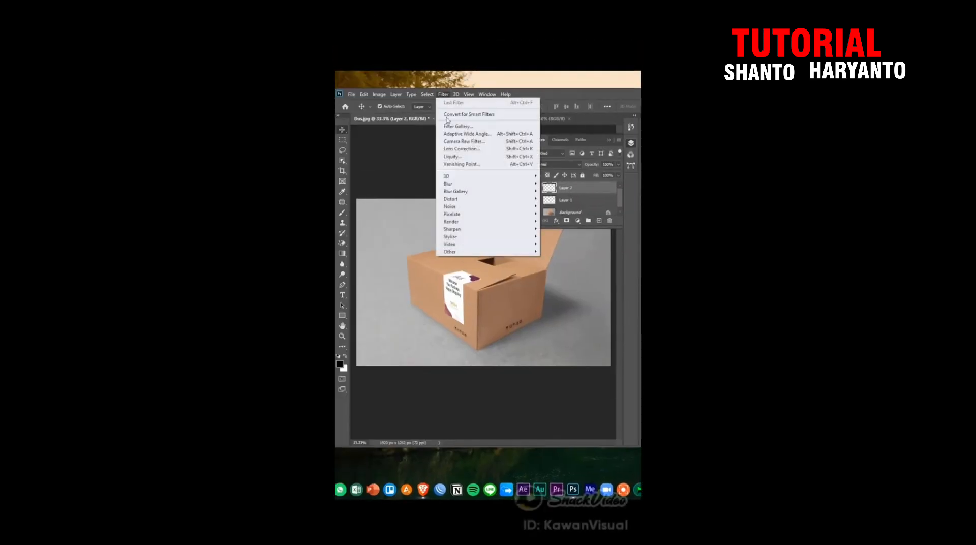
left_click(468, 159)
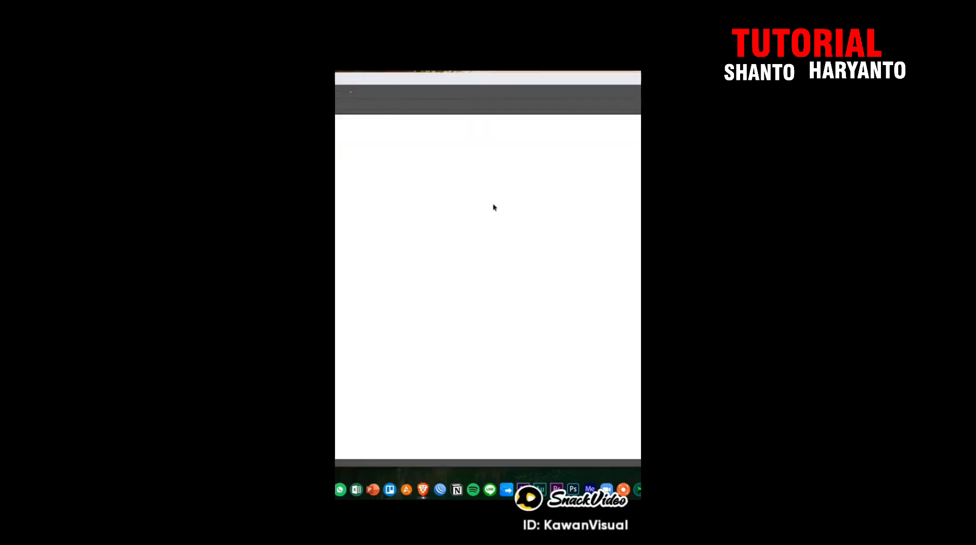
key("ctrl+v")
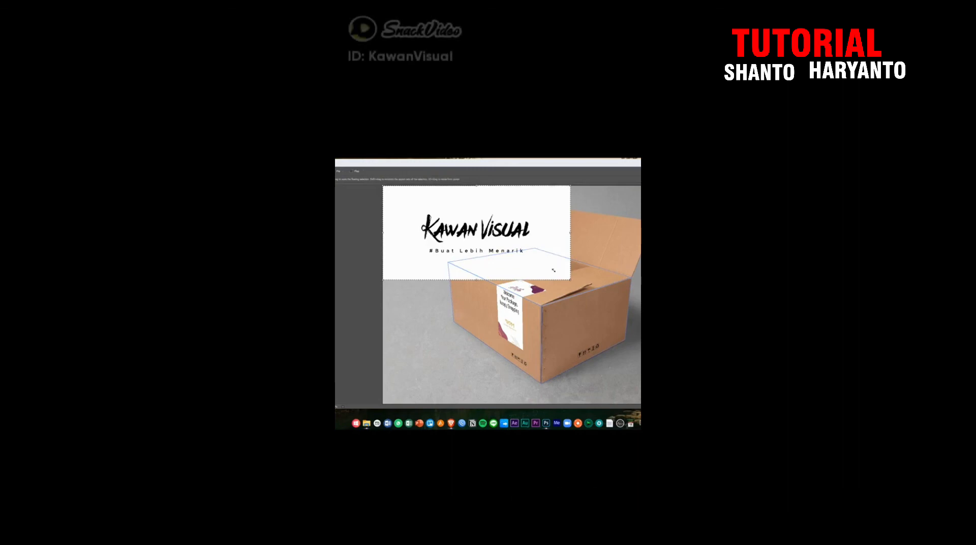
Step: Scale down the Kawan Visual logo, fit it onto the box's right face, and set its layer's blend mode to Multiply
left_click_drag(570, 279, 466, 227)
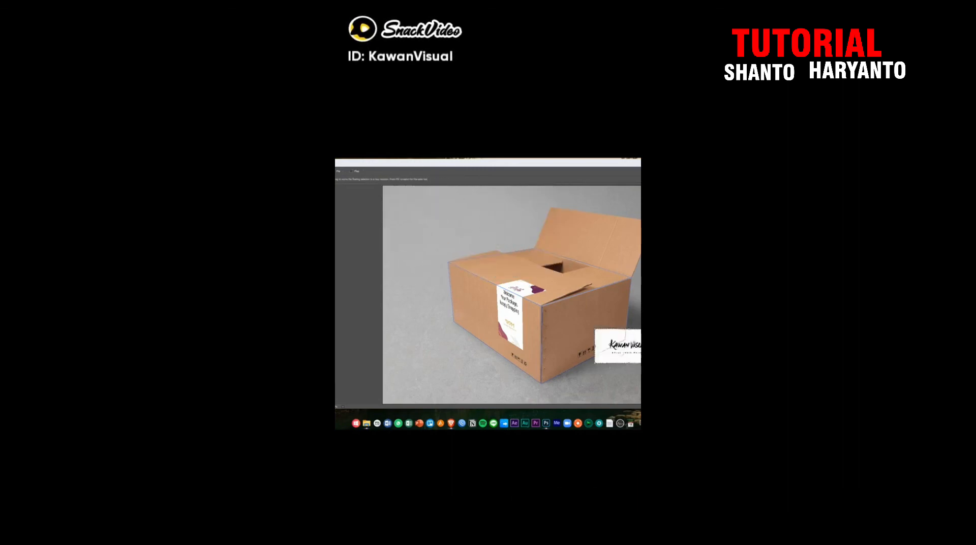
left_click_drag(626, 343, 612, 321)
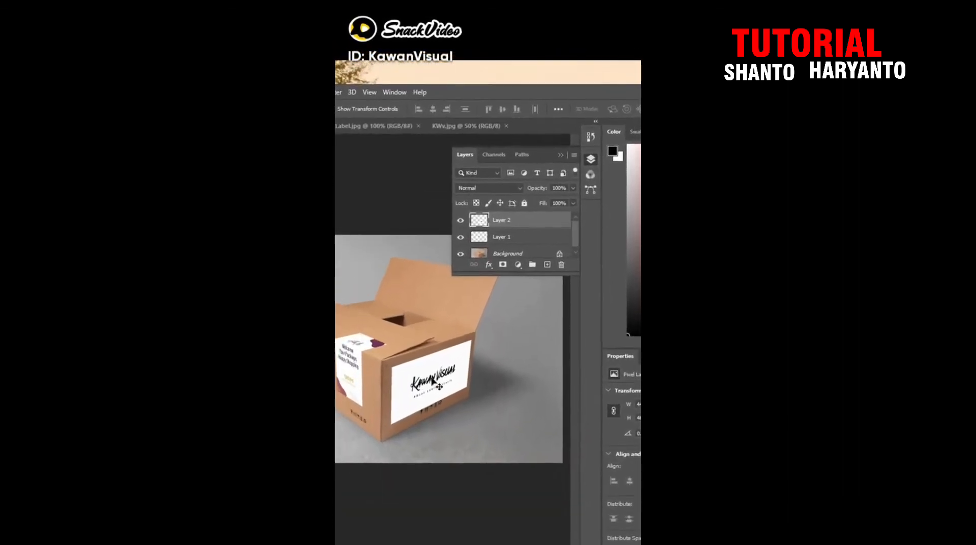
left_click(501, 189)
left_click(492, 227)
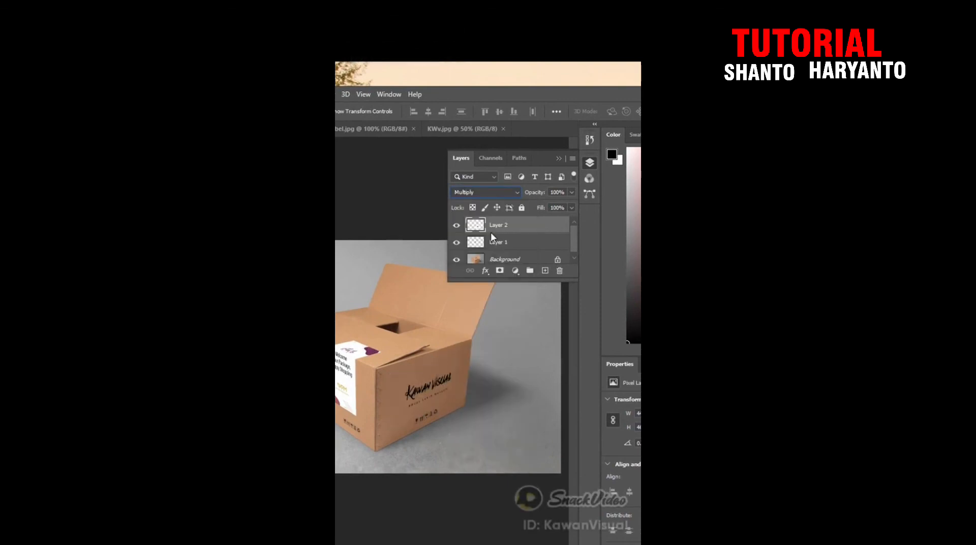